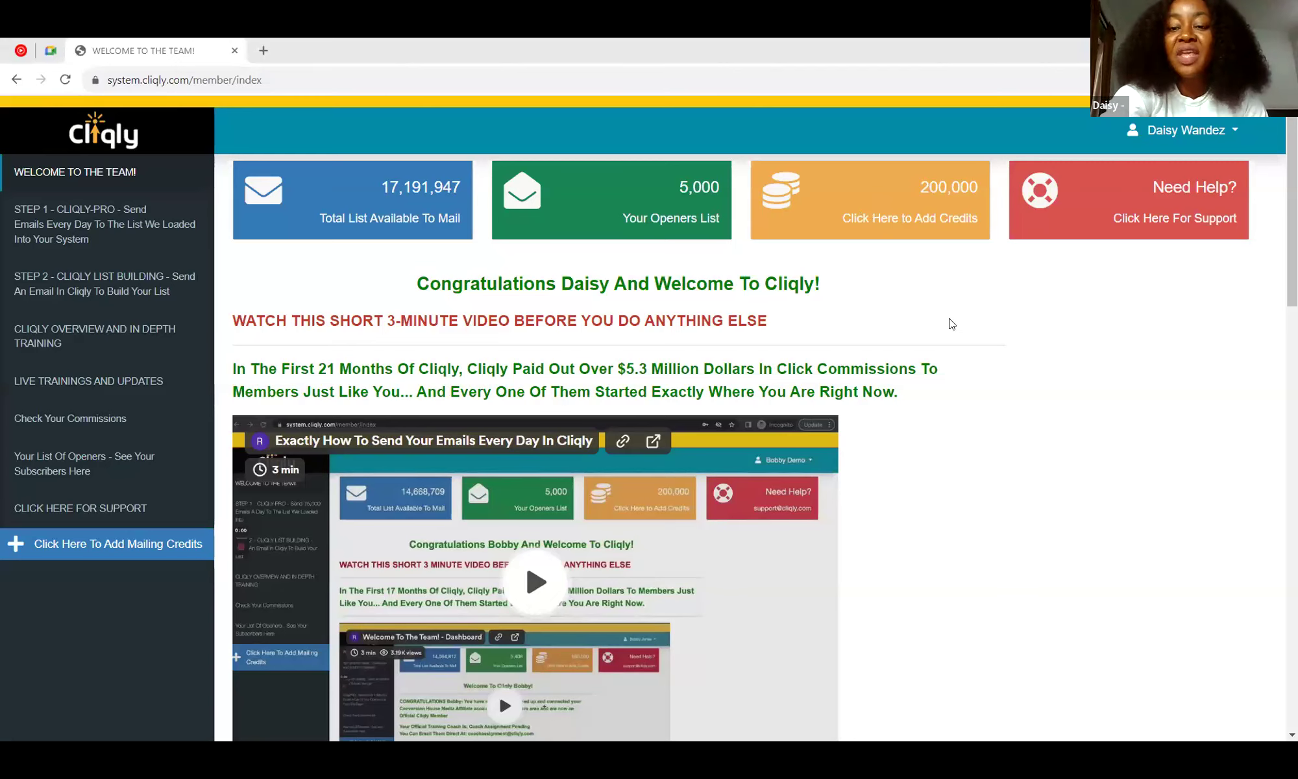
- Read the welcome page's daily instructions for sending emails and checking commissions, down to the training coach details
{"action": "scroll", "coordinate": [951, 323], "scroll_direction": "down", "scroll_amount": 2}
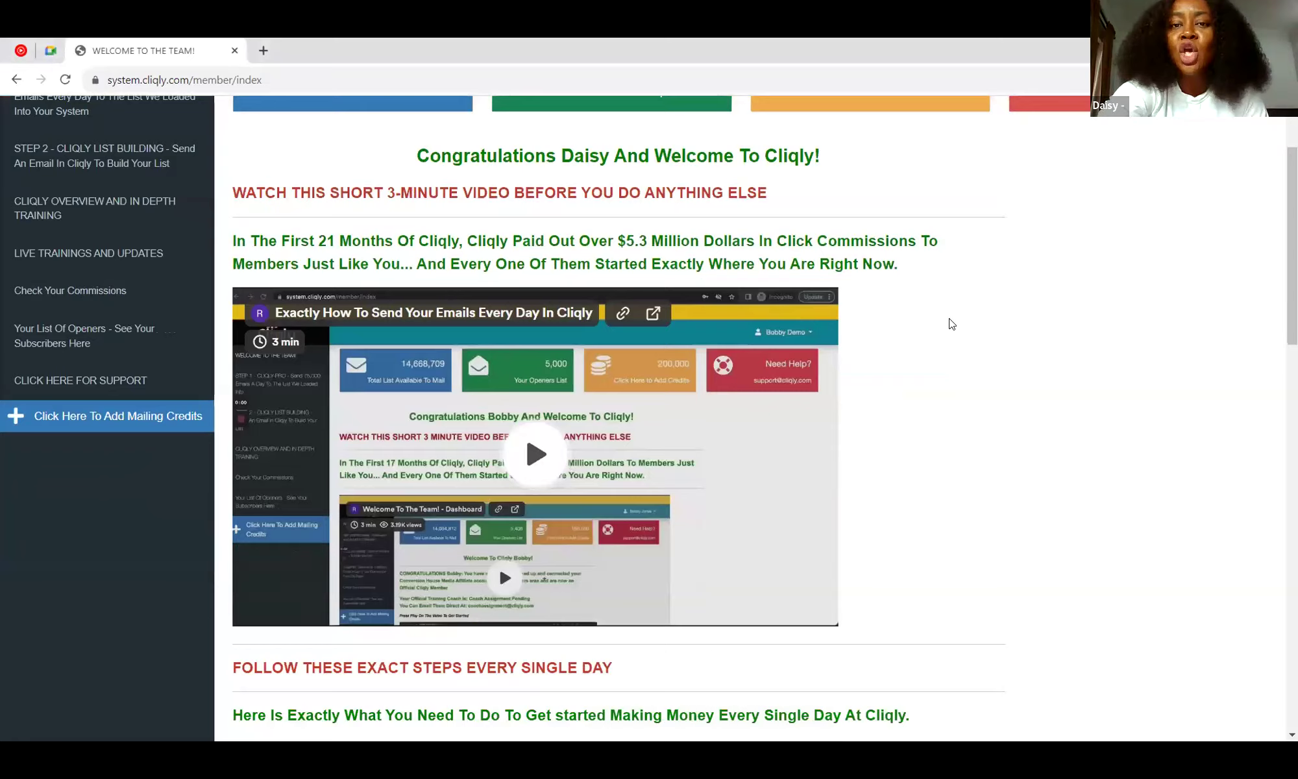
{"action": "scroll", "coordinate": [951, 323], "scroll_direction": "down", "scroll_amount": 2}
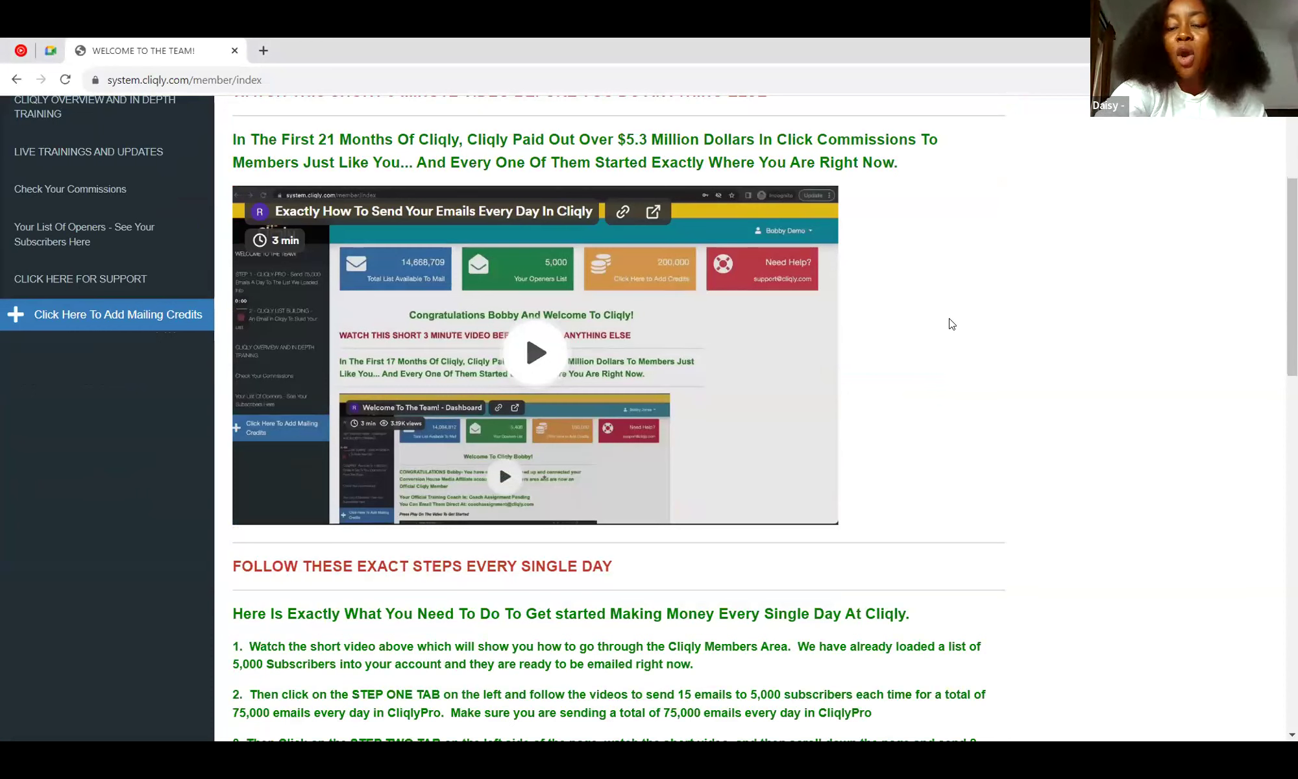
{"action": "scroll", "coordinate": [950, 323], "scroll_direction": "down", "scroll_amount": 3}
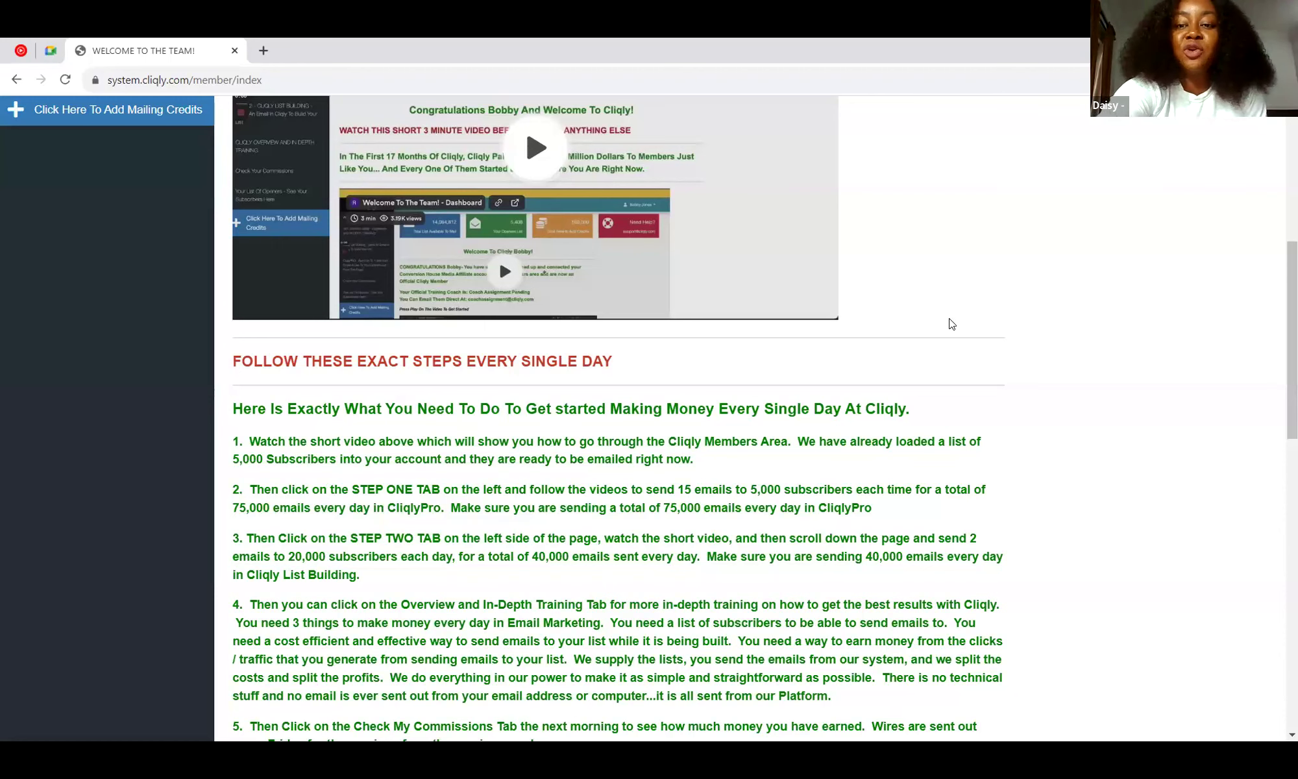
{"action": "scroll", "coordinate": [951, 323], "scroll_direction": "down", "scroll_amount": 3}
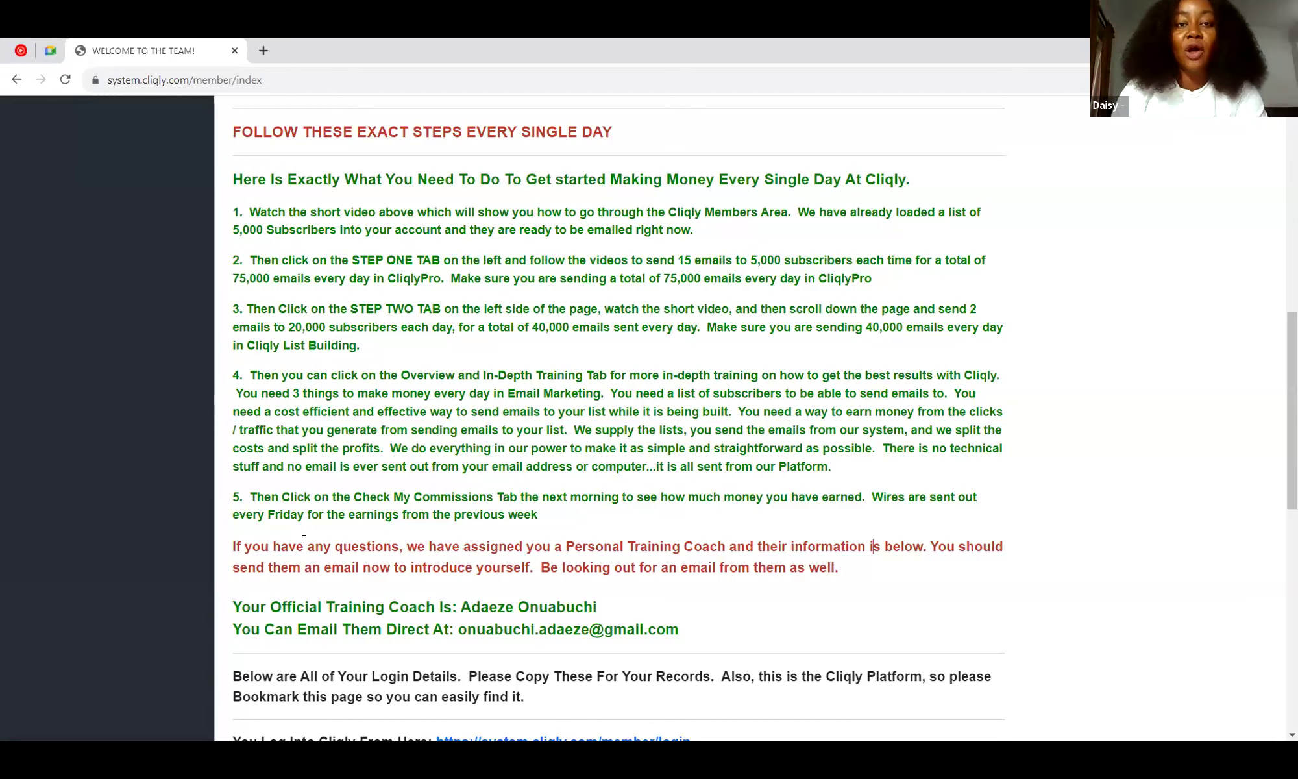
{"action": "key", "text": "Up"}
{"action": "key", "text": "Up"}
{"action": "key", "text": "Up"}
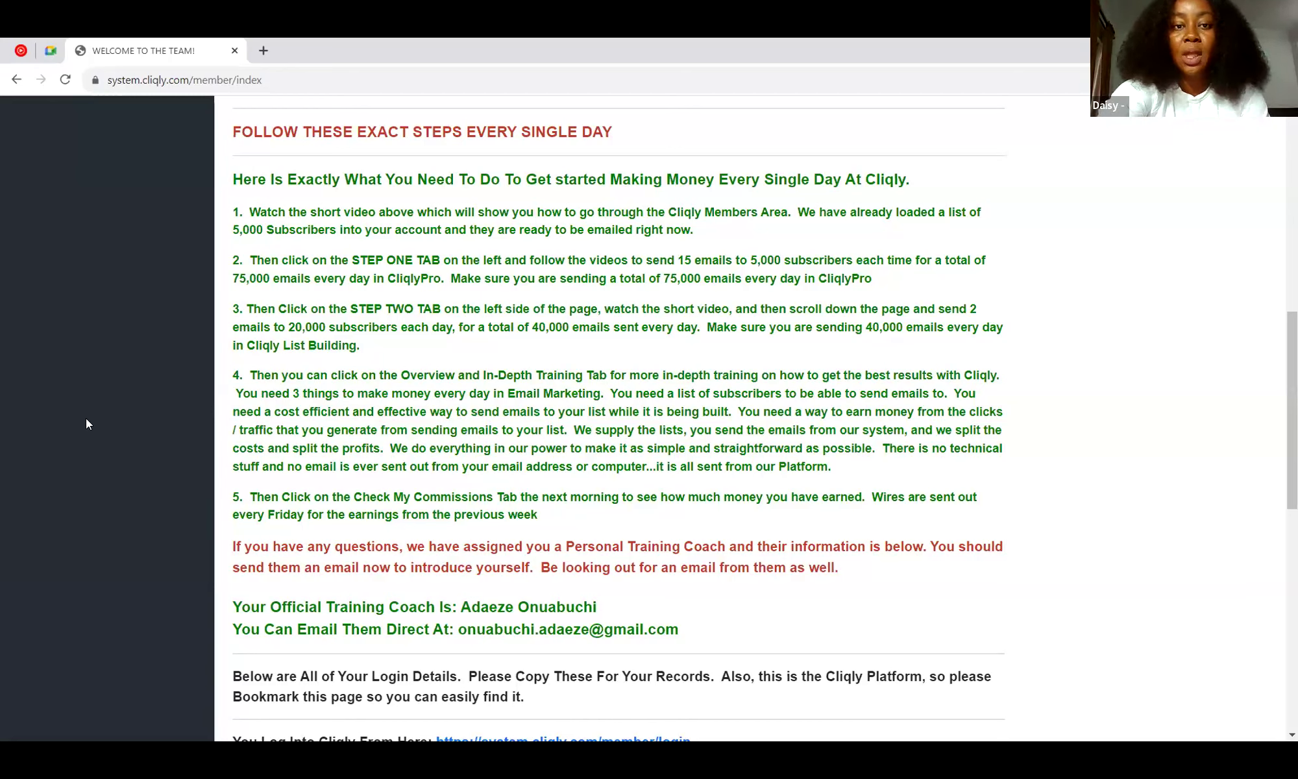
- Open the STEP 1 - CLIQLY-PRO page for sending daily emails to the preloaded list
{"action": "scroll", "coordinate": [85, 418], "scroll_direction": "up", "scroll_amount": 10}
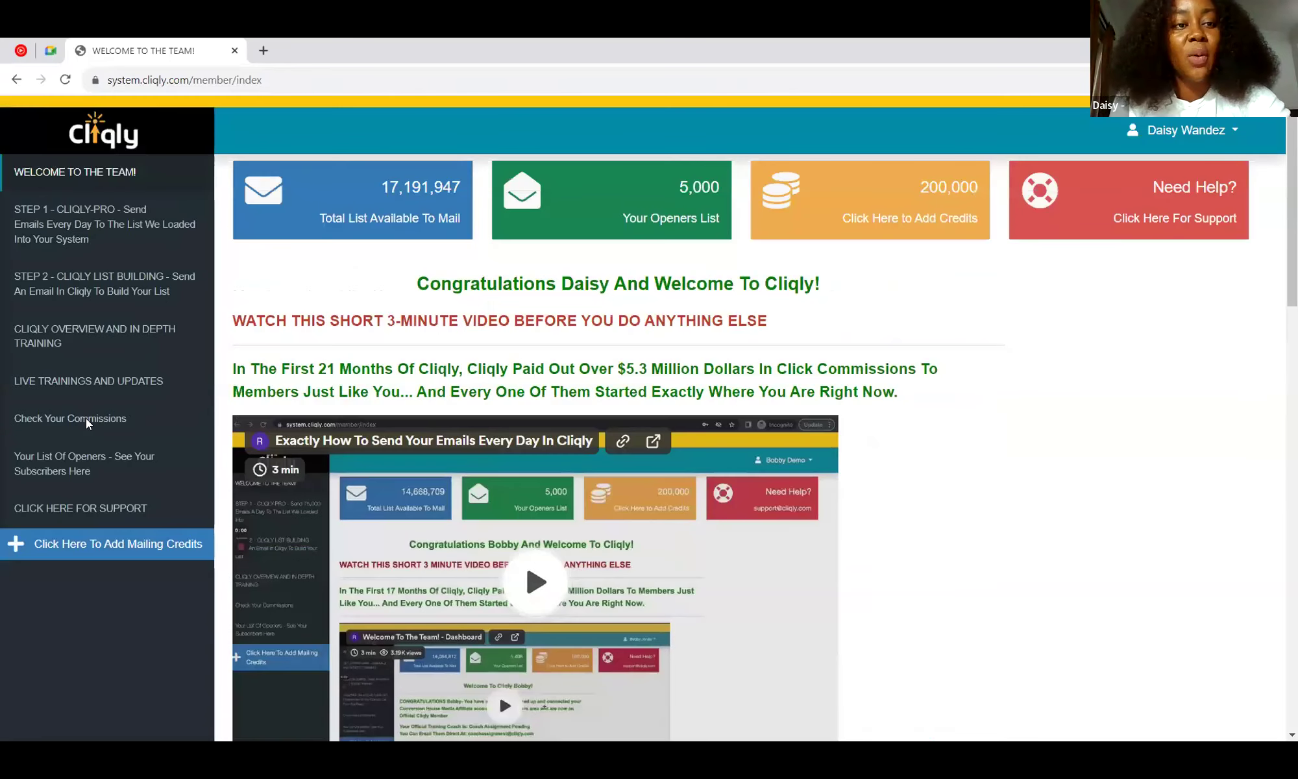
{"action": "key", "text": "Tab"}
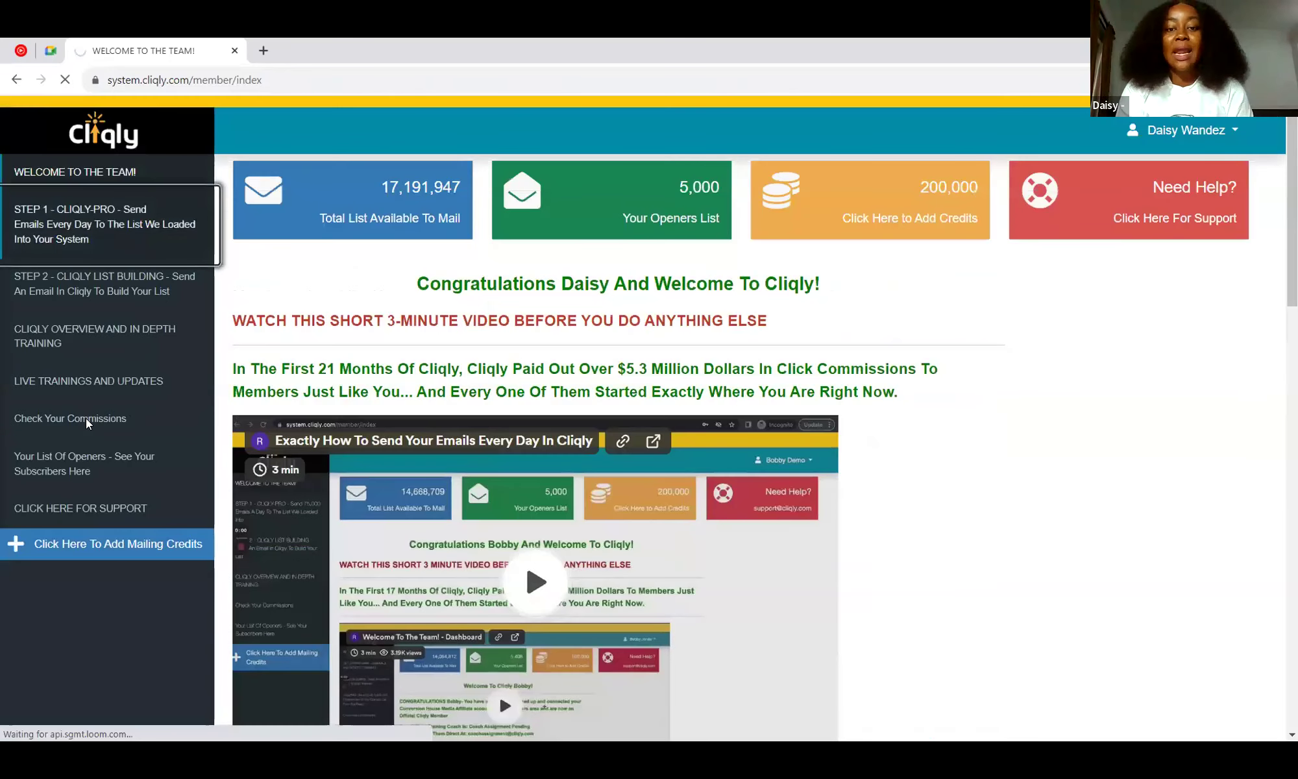
{"action": "key", "text": "Return"}
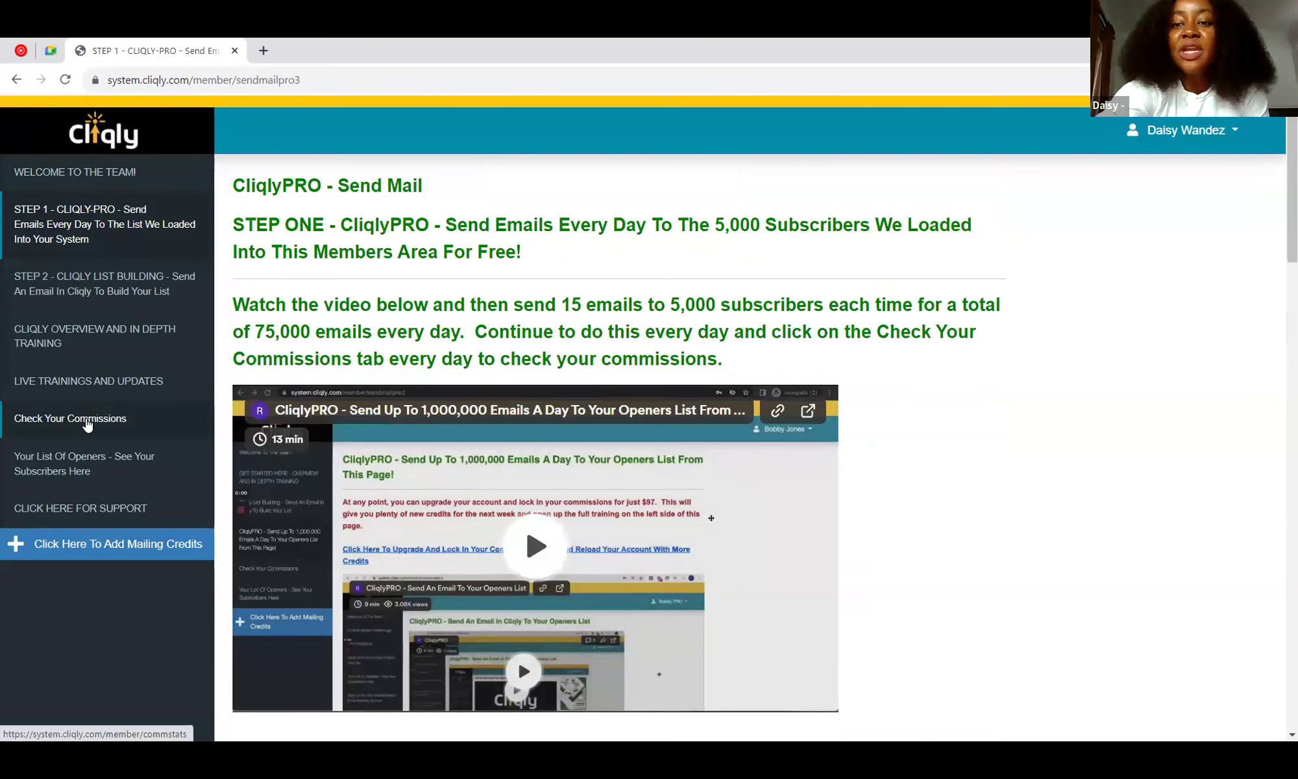
{"action": "scroll", "coordinate": [88, 425], "scroll_direction": "down", "scroll_amount": 1}
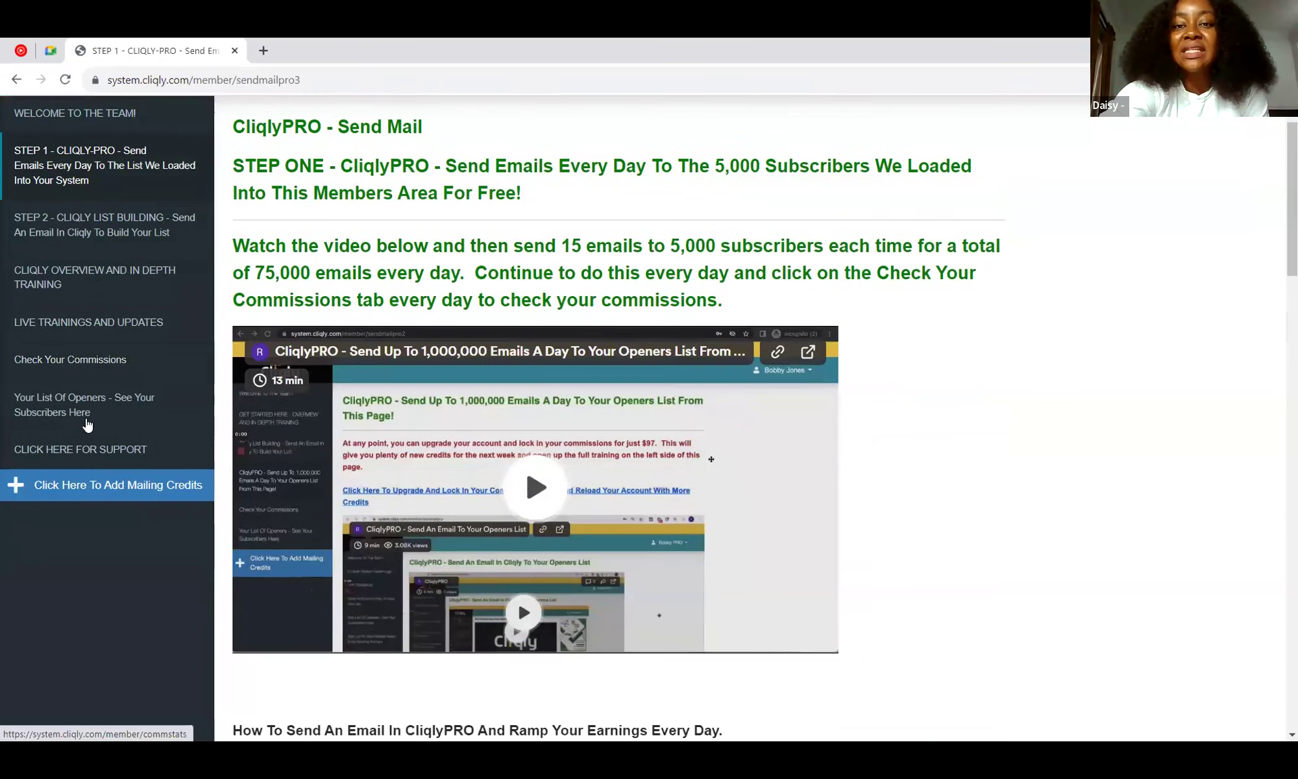
{"action": "scroll", "coordinate": [88, 425], "scroll_direction": "up", "scroll_amount": 1}
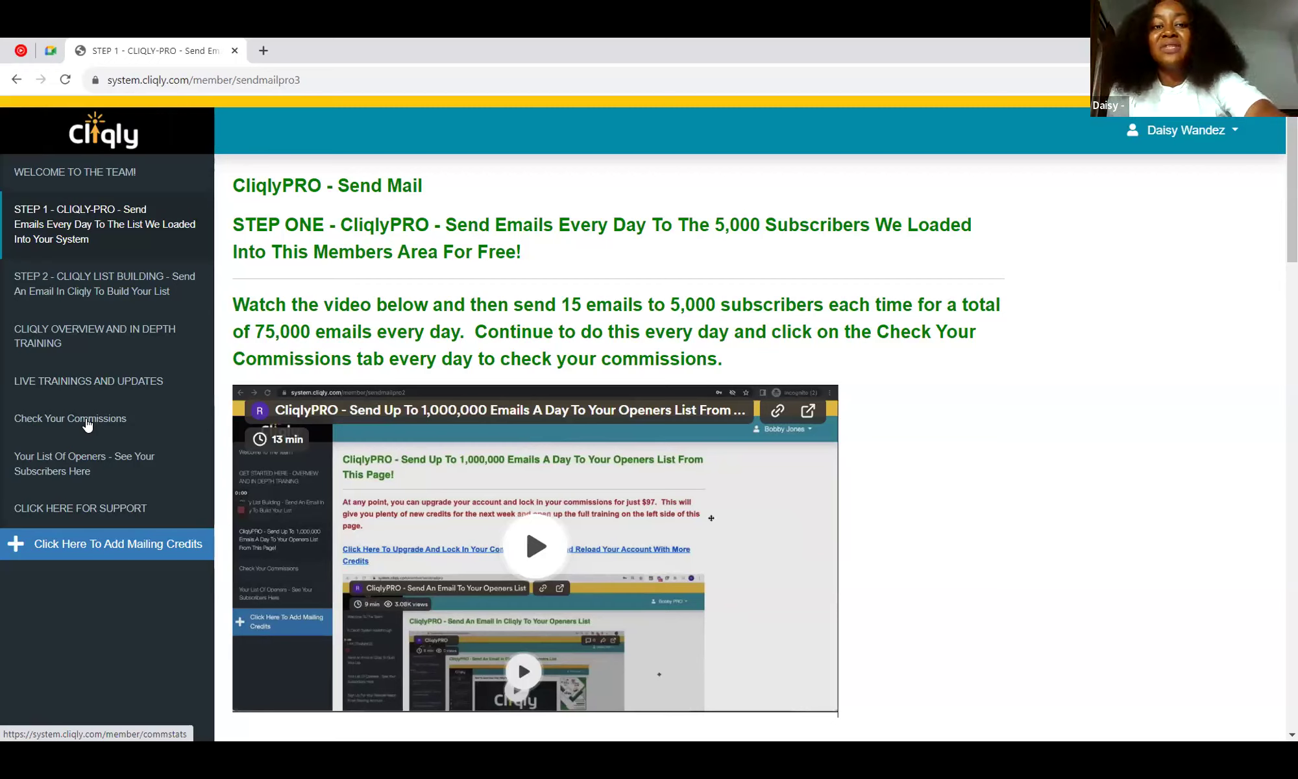
{"action": "left_click", "coordinate": [87, 423]}
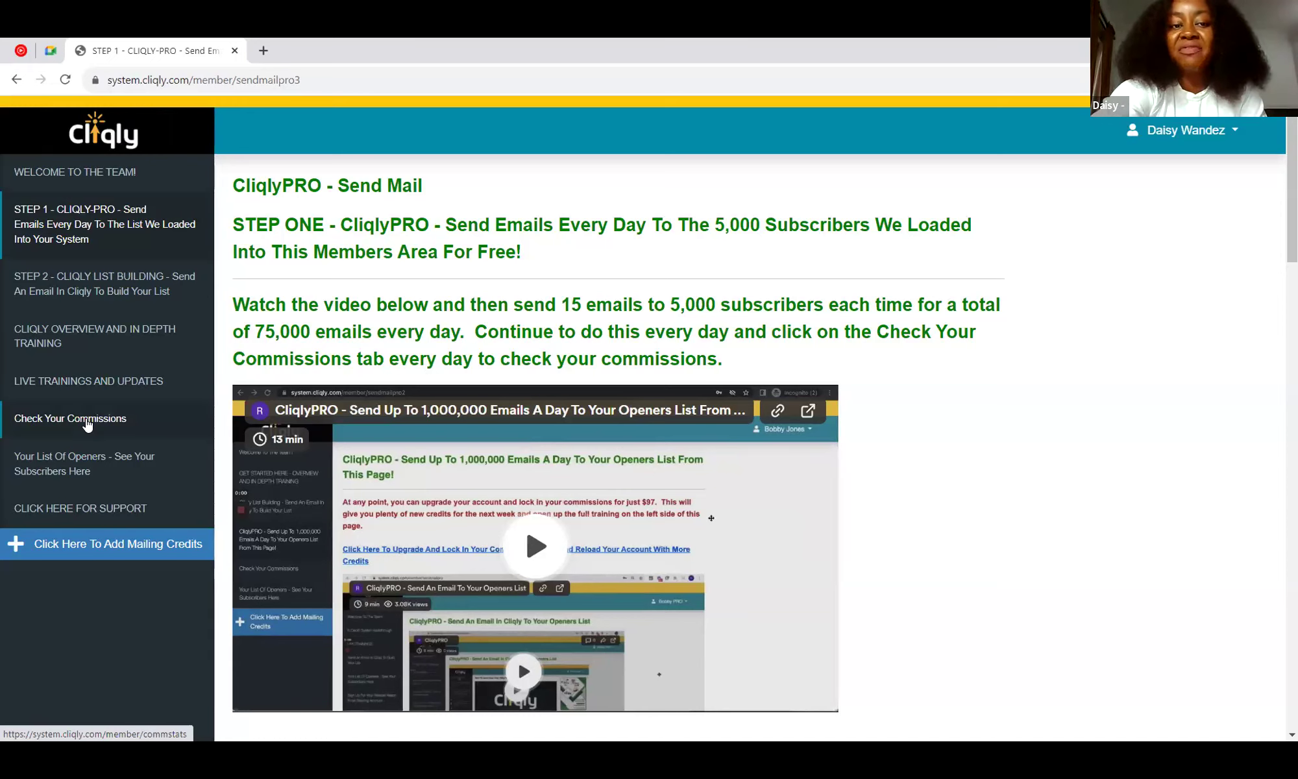
- Examine the CliqlyPRO sending instructions, tier limits, Emails Sent table and account credit summary
{"action": "scroll", "coordinate": [87, 425], "scroll_direction": "down", "scroll_amount": 3}
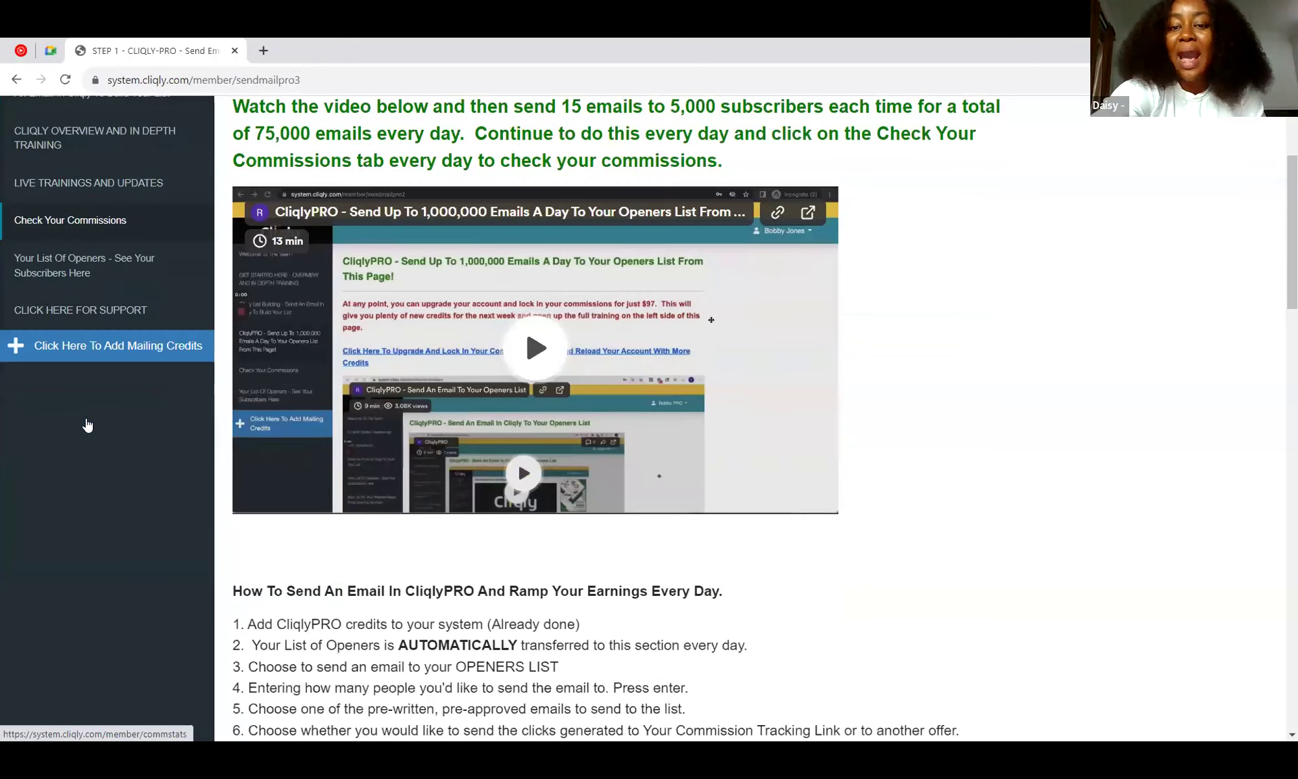
{"action": "scroll", "coordinate": [87, 425], "scroll_direction": "down", "scroll_amount": 7}
{"action": "scroll", "coordinate": [88, 425], "scroll_direction": "down", "scroll_amount": 8}
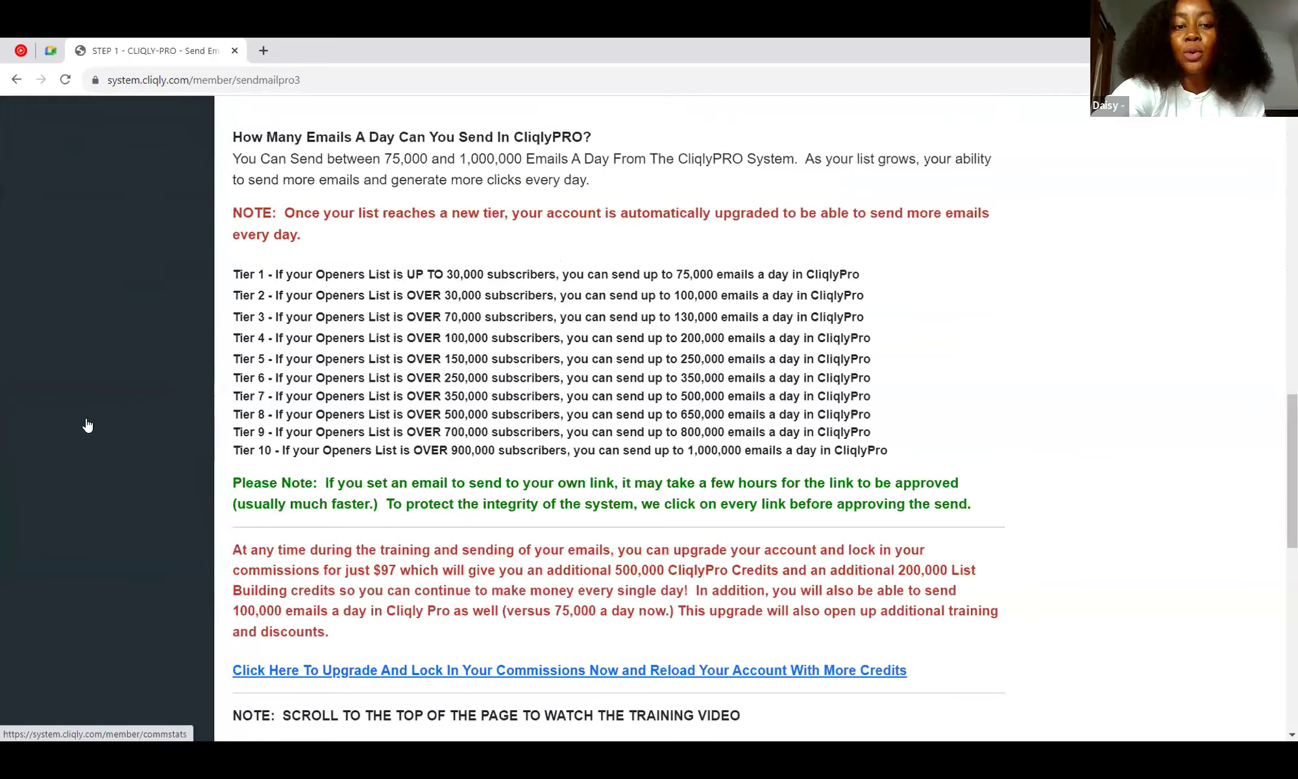
{"action": "scroll", "coordinate": [88, 425], "scroll_direction": "down", "scroll_amount": 8}
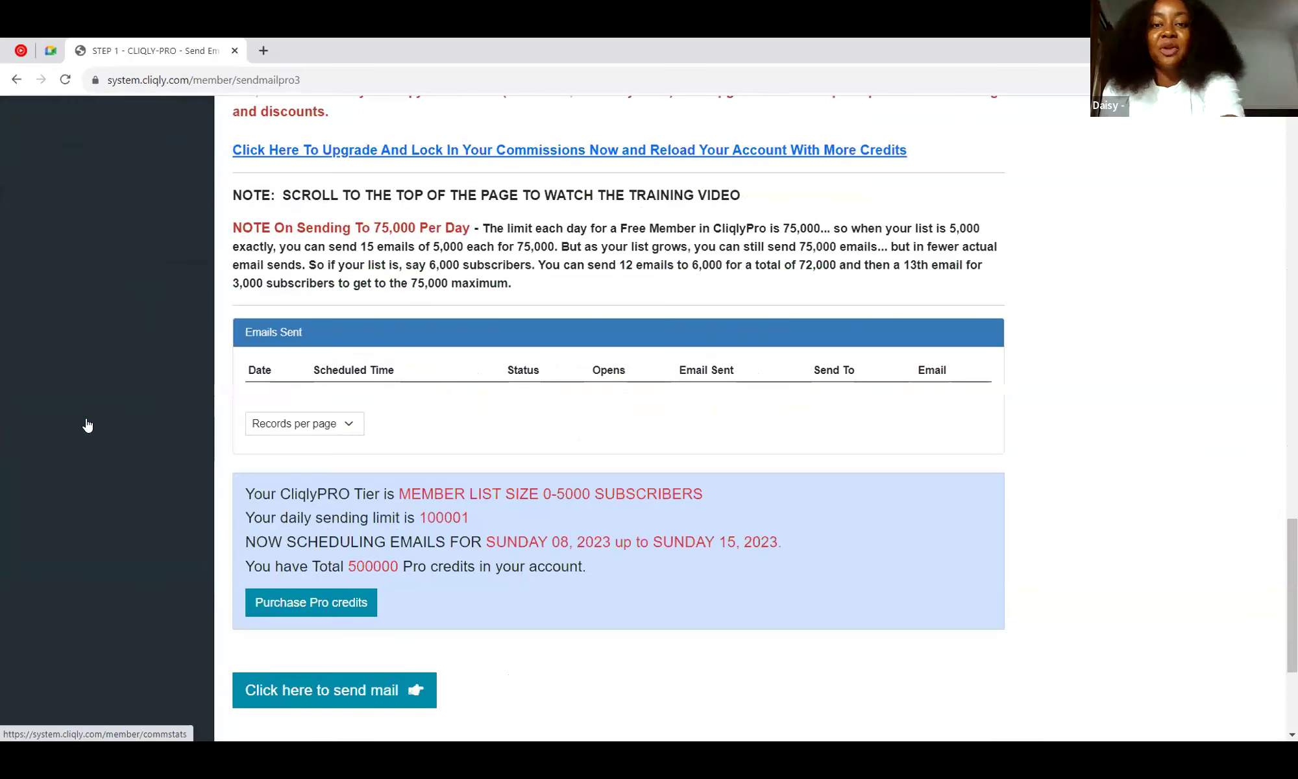
{"action": "scroll", "coordinate": [88, 425], "scroll_direction": "down", "scroll_amount": 2}
{"action": "scroll", "coordinate": [87, 425], "scroll_direction": "up", "scroll_amount": 1}
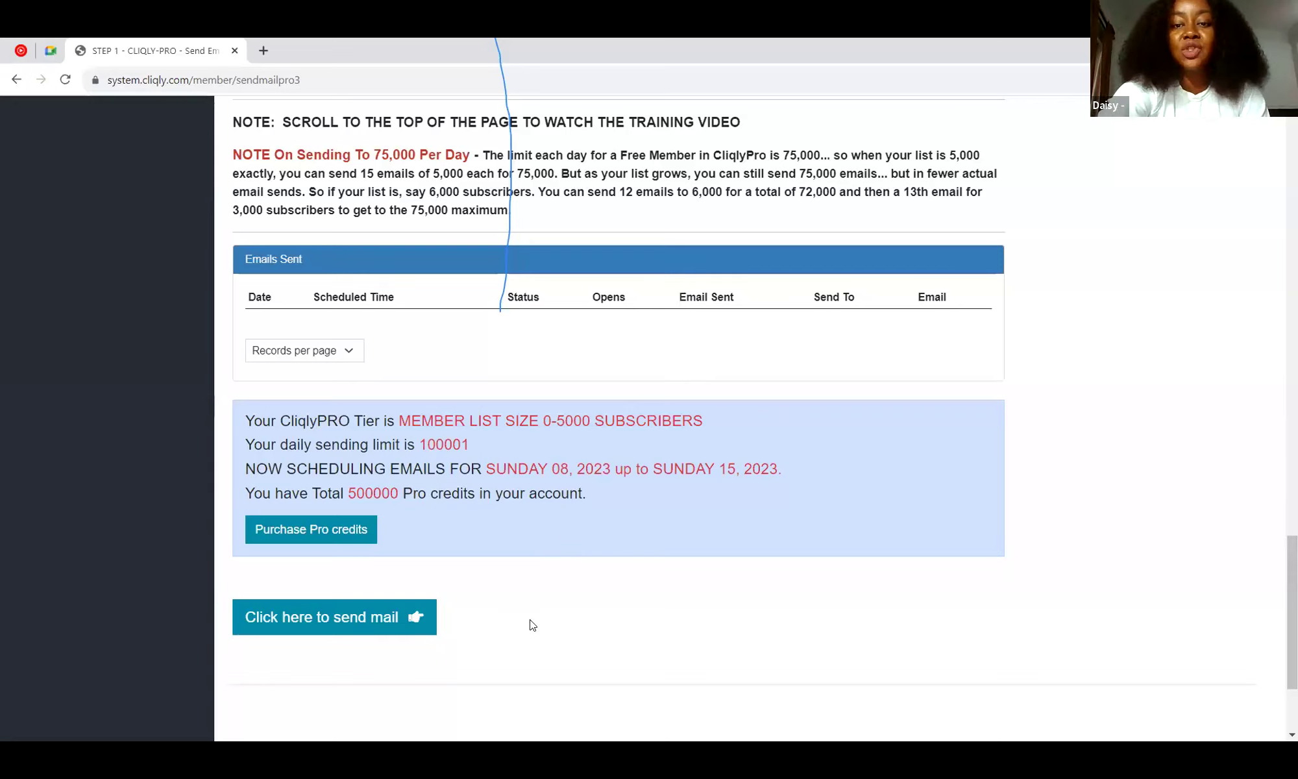
{"action": "scroll", "coordinate": [531, 623], "scroll_direction": "down", "scroll_amount": 2}
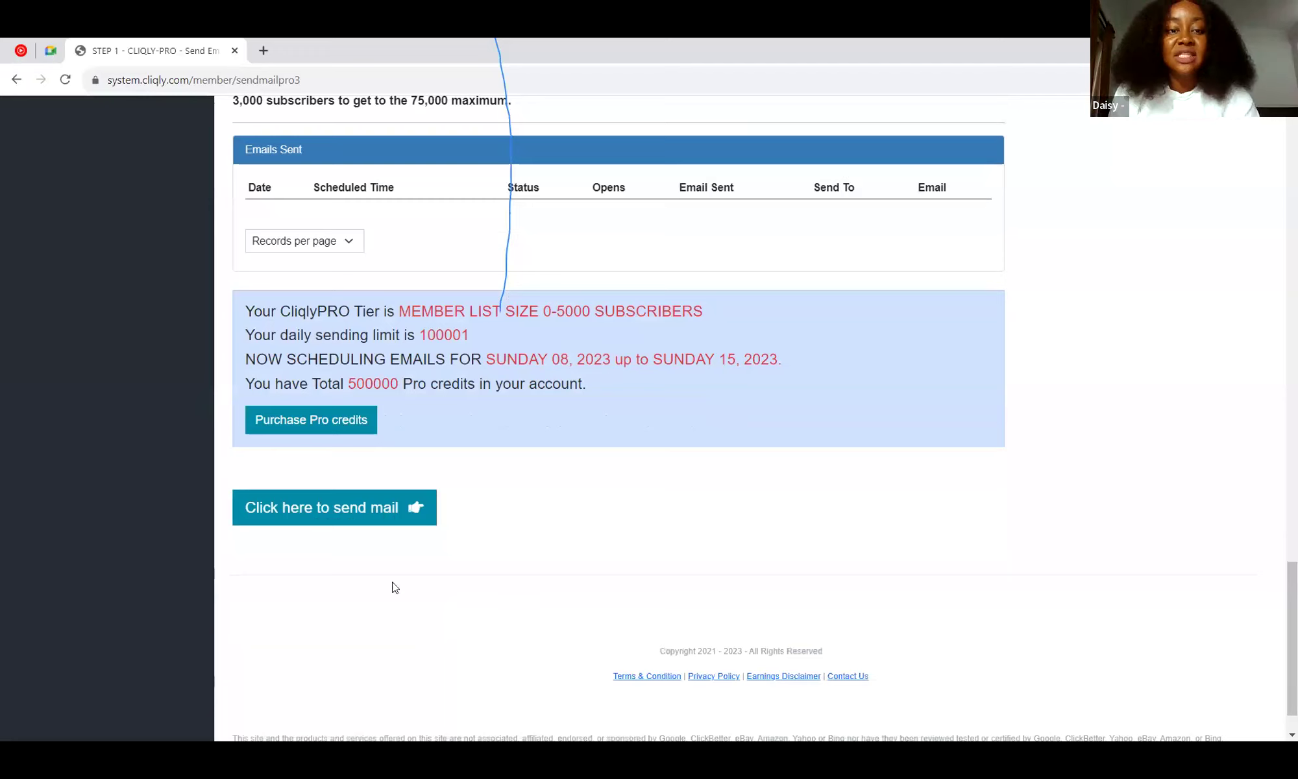
{"action": "scroll", "coordinate": [370, 532], "scroll_direction": "down", "scroll_amount": 1}
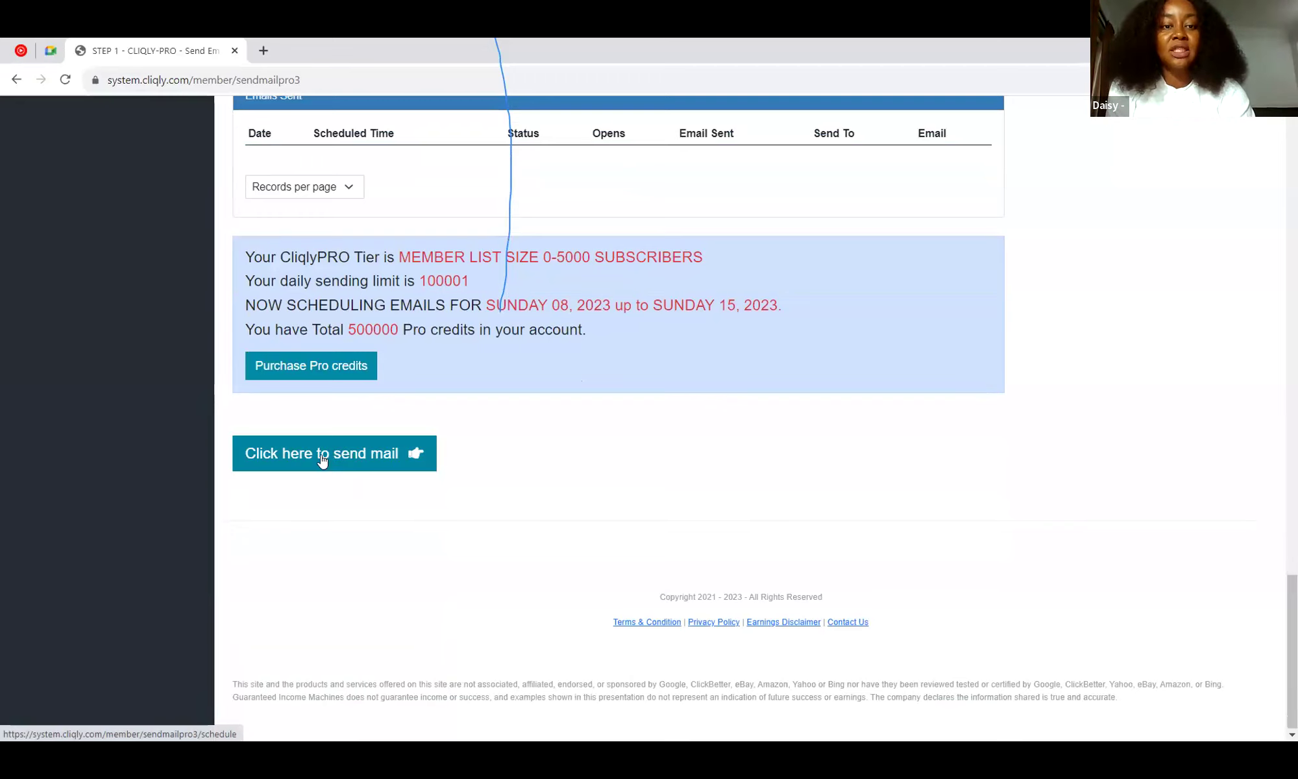
- Start a new CliqlyPRO mailing and proceed with 5000 subscribers from the Openers List as recipients
{"action": "left_click", "coordinate": [323, 461]}
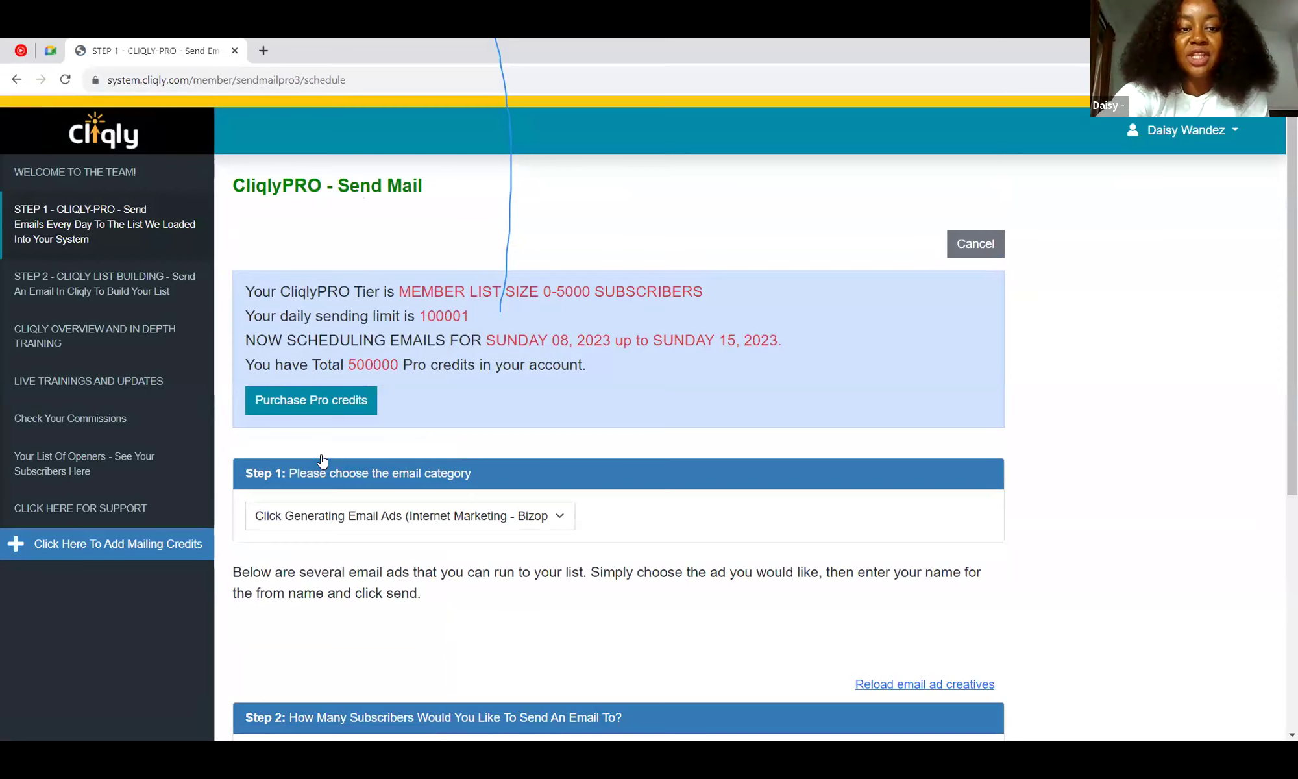
{"action": "scroll", "coordinate": [322, 461], "scroll_direction": "down", "scroll_amount": 6}
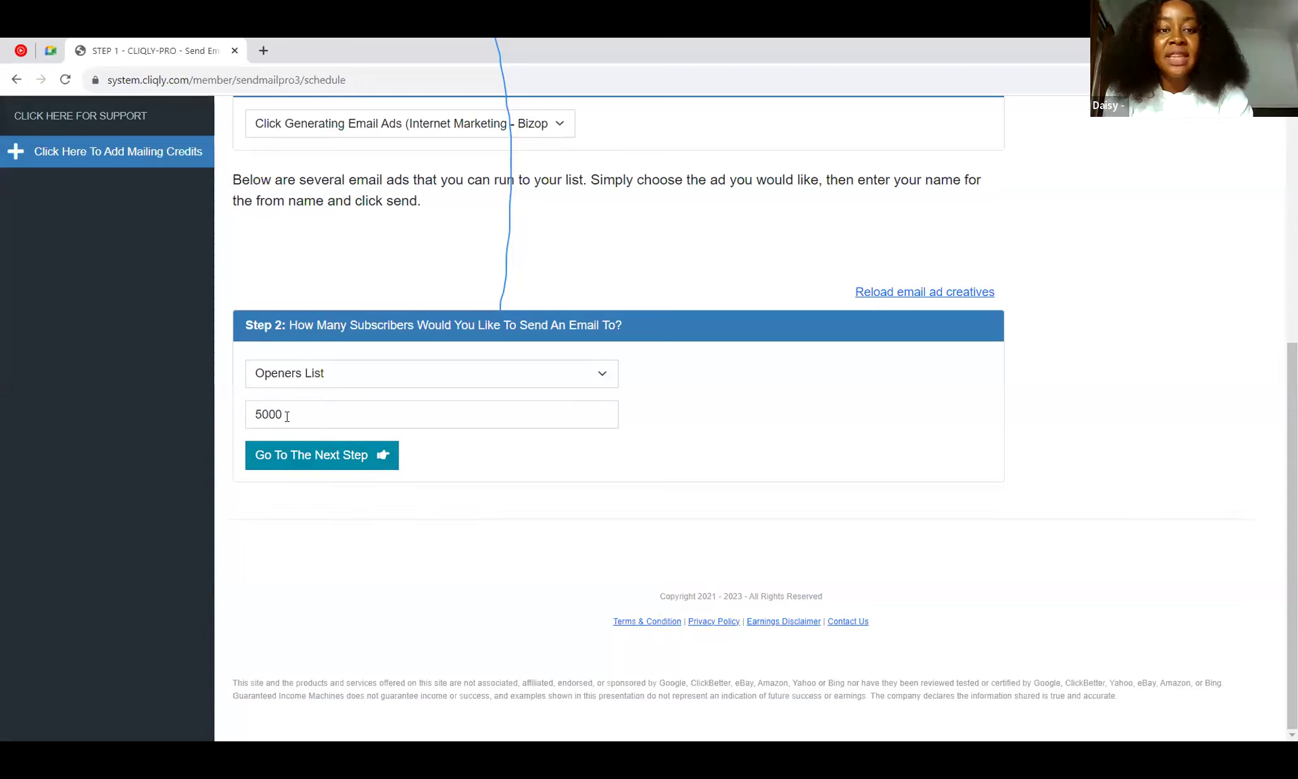
{"action": "left_click", "coordinate": [282, 467]}
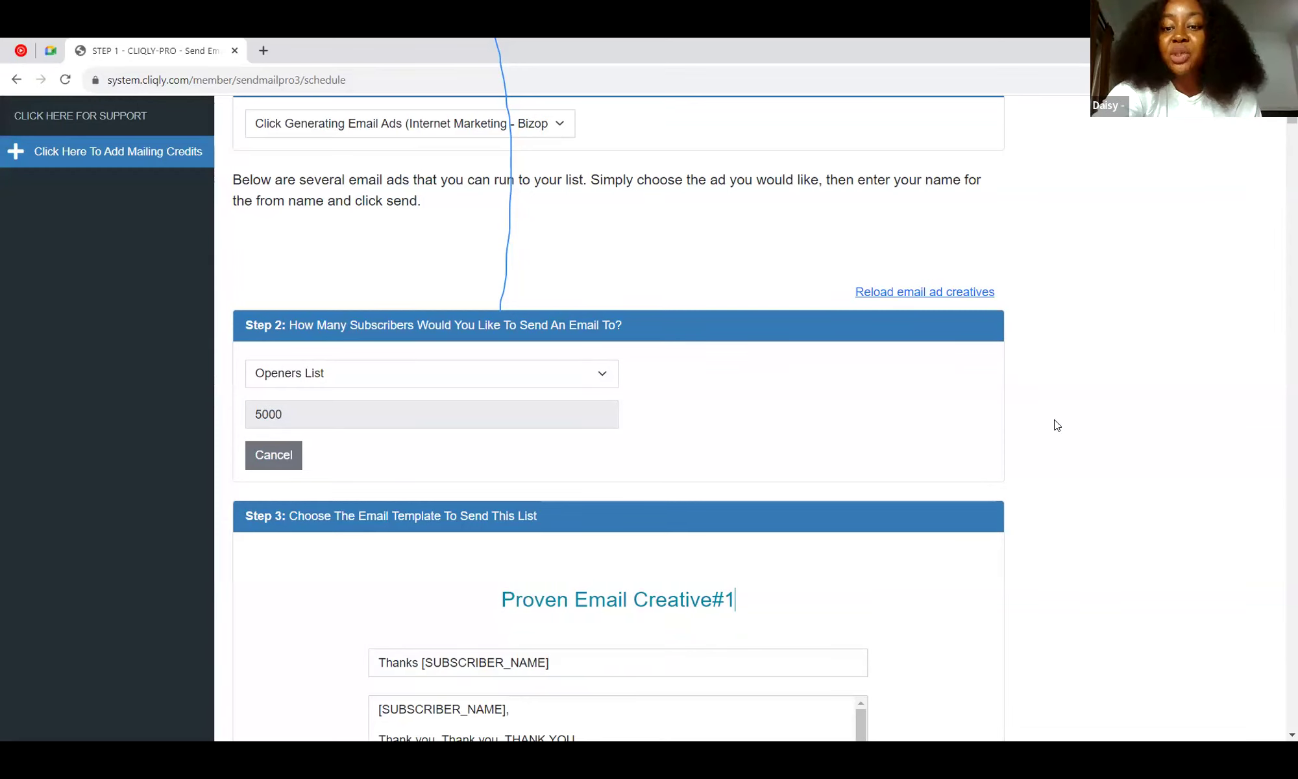
- Review the subject lines and message bodies of the prewritten email templates, from Proven Email Creative#1 through Creative#4
{"action": "scroll", "coordinate": [1056, 425], "scroll_direction": "down", "scroll_amount": 1}
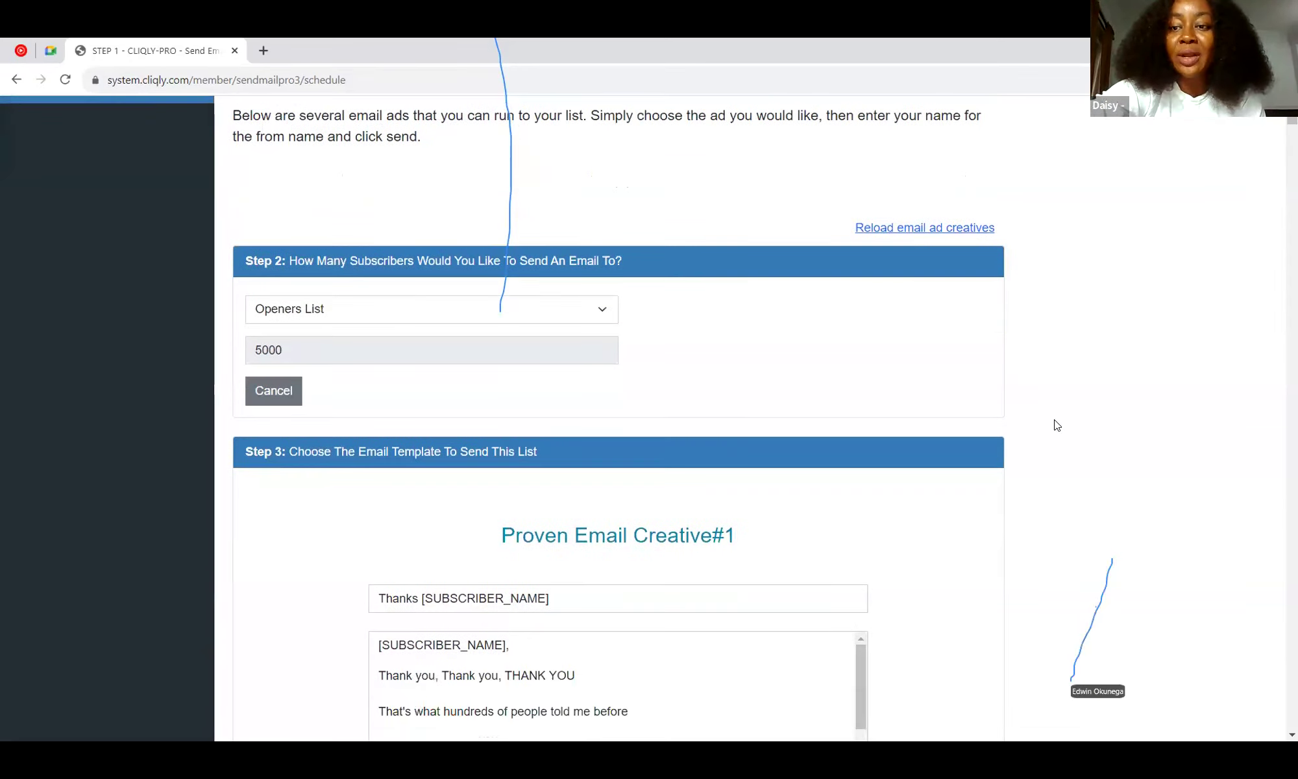
{"action": "scroll", "coordinate": [1056, 425], "scroll_direction": "down", "scroll_amount": 3}
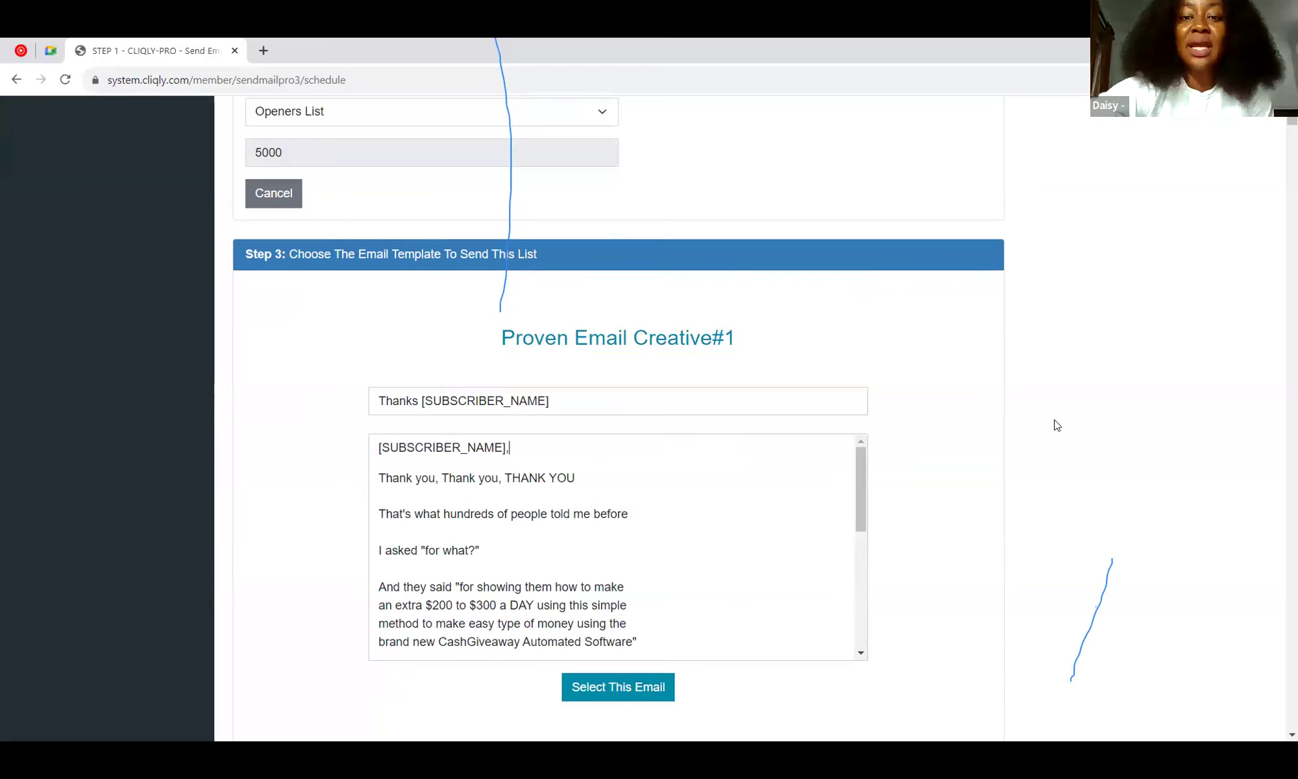
{"action": "scroll", "coordinate": [1056, 425], "scroll_direction": "down", "scroll_amount": 3}
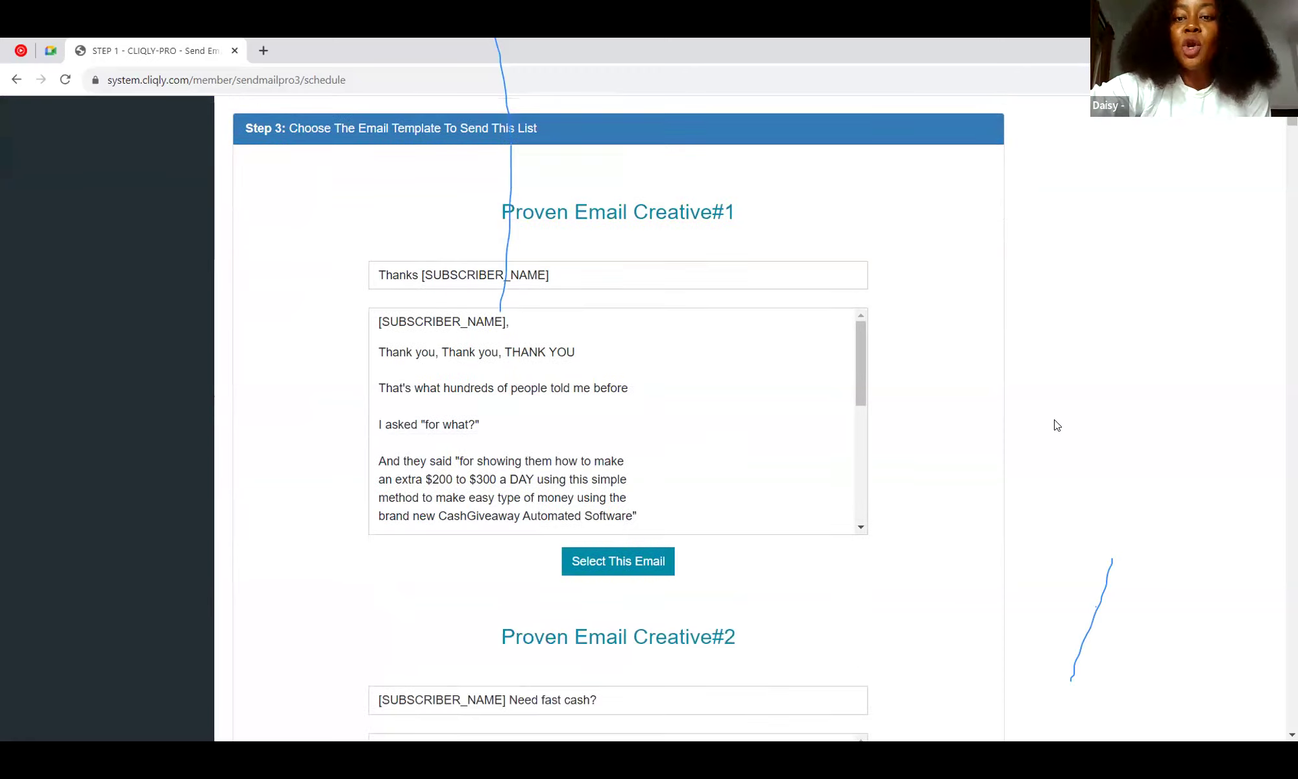
{"action": "scroll", "coordinate": [1056, 424], "scroll_direction": "down", "scroll_amount": 3}
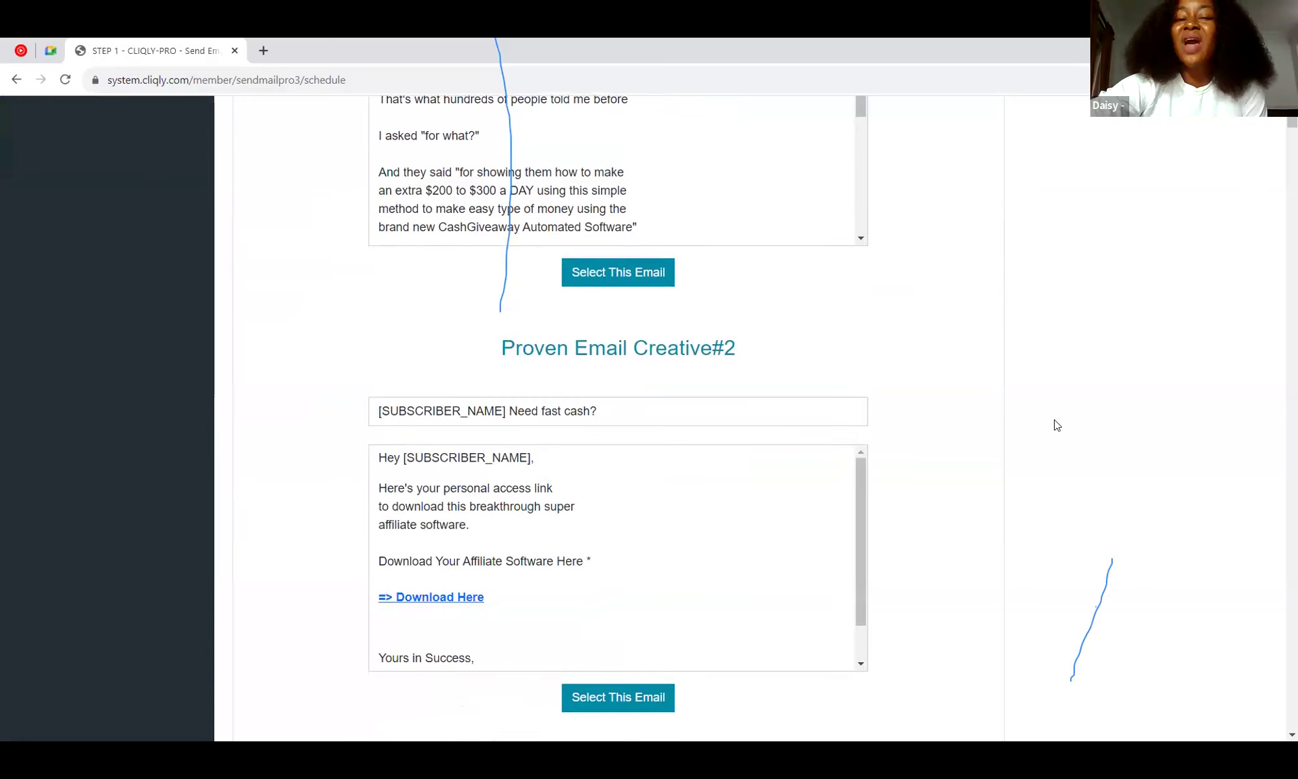
{"action": "scroll", "coordinate": [1056, 425], "scroll_direction": "up", "scroll_amount": 4}
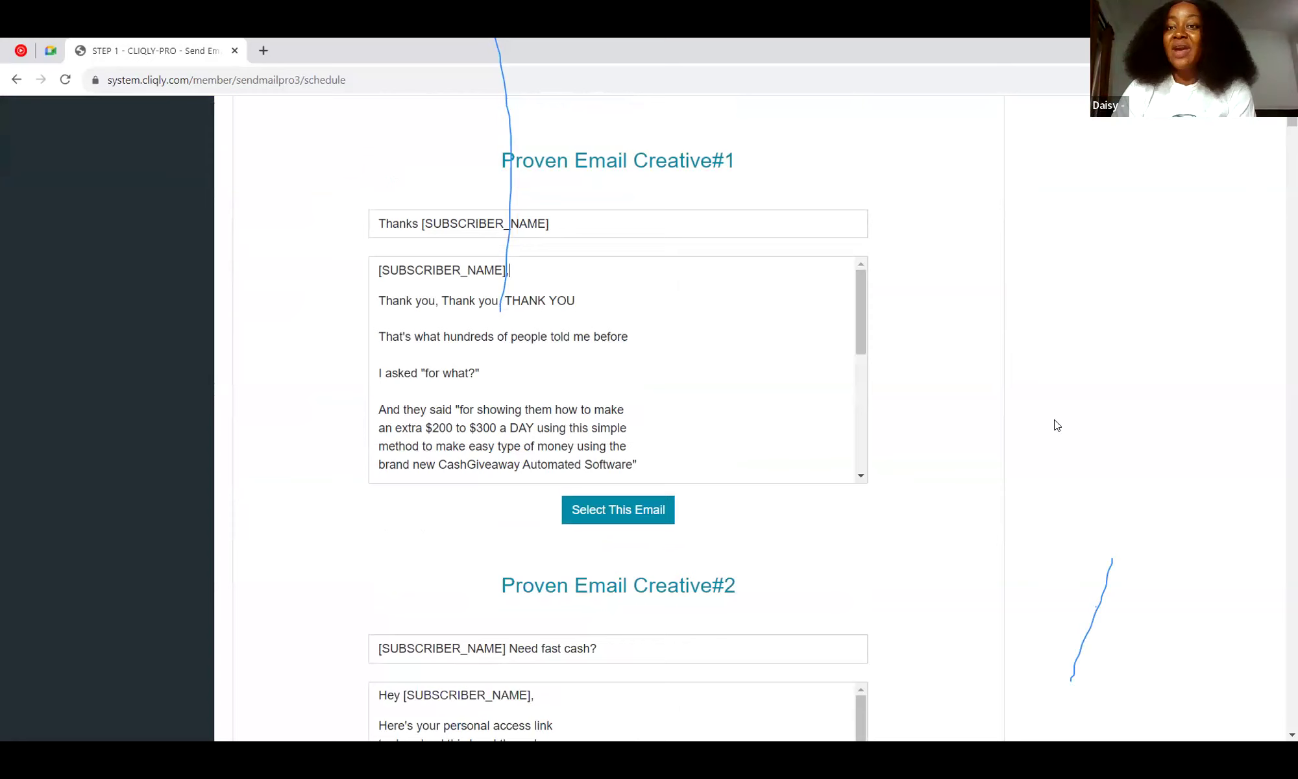
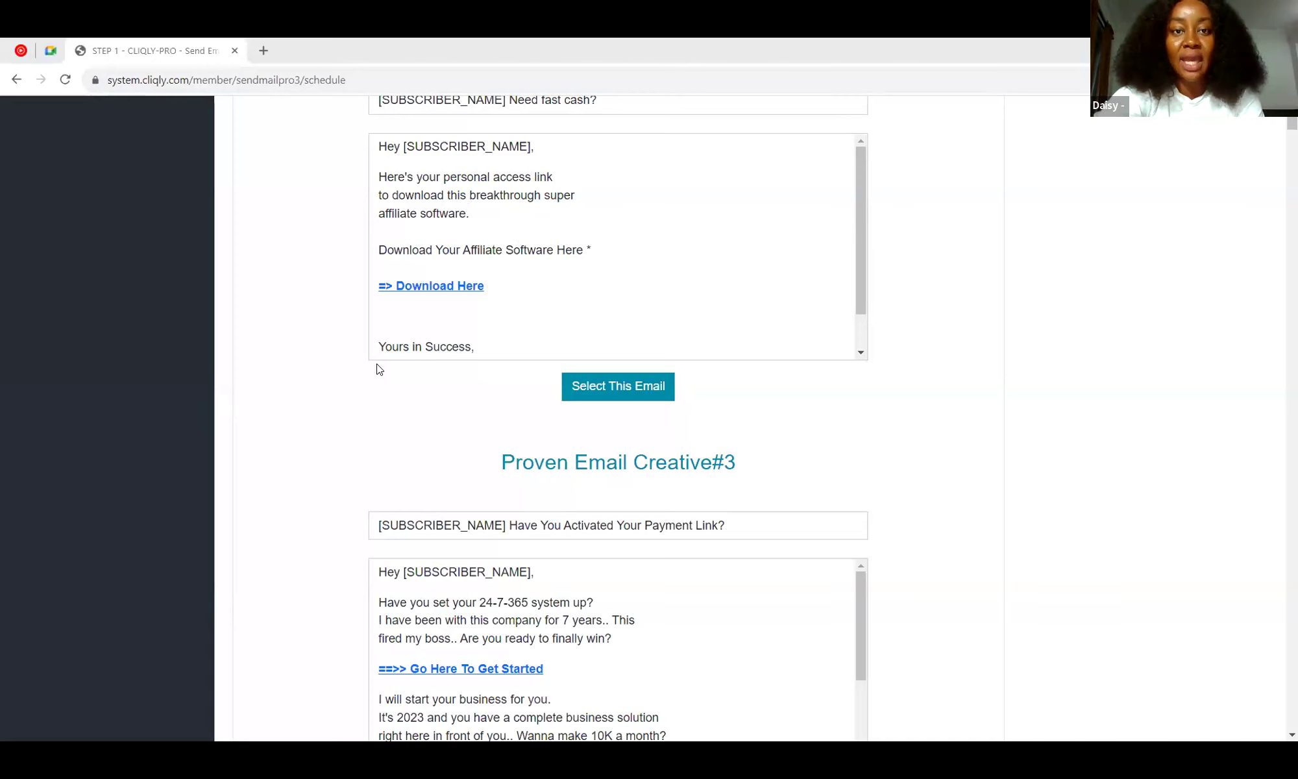
{"action": "scroll", "coordinate": [379, 369], "scroll_direction": "up", "scroll_amount": 10}
{"action": "scroll", "coordinate": [379, 368], "scroll_direction": "down", "scroll_amount": 2}
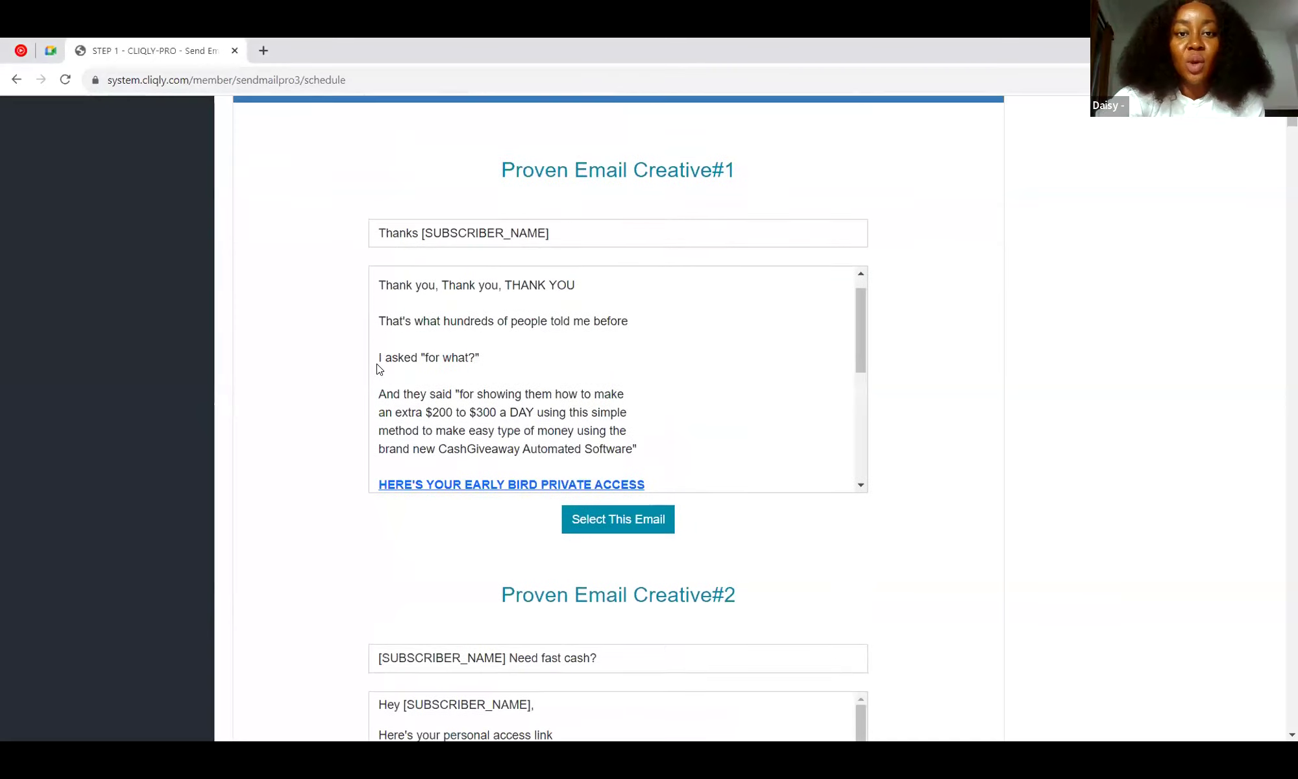
{"action": "scroll", "coordinate": [379, 369], "scroll_direction": "down", "scroll_amount": 1}
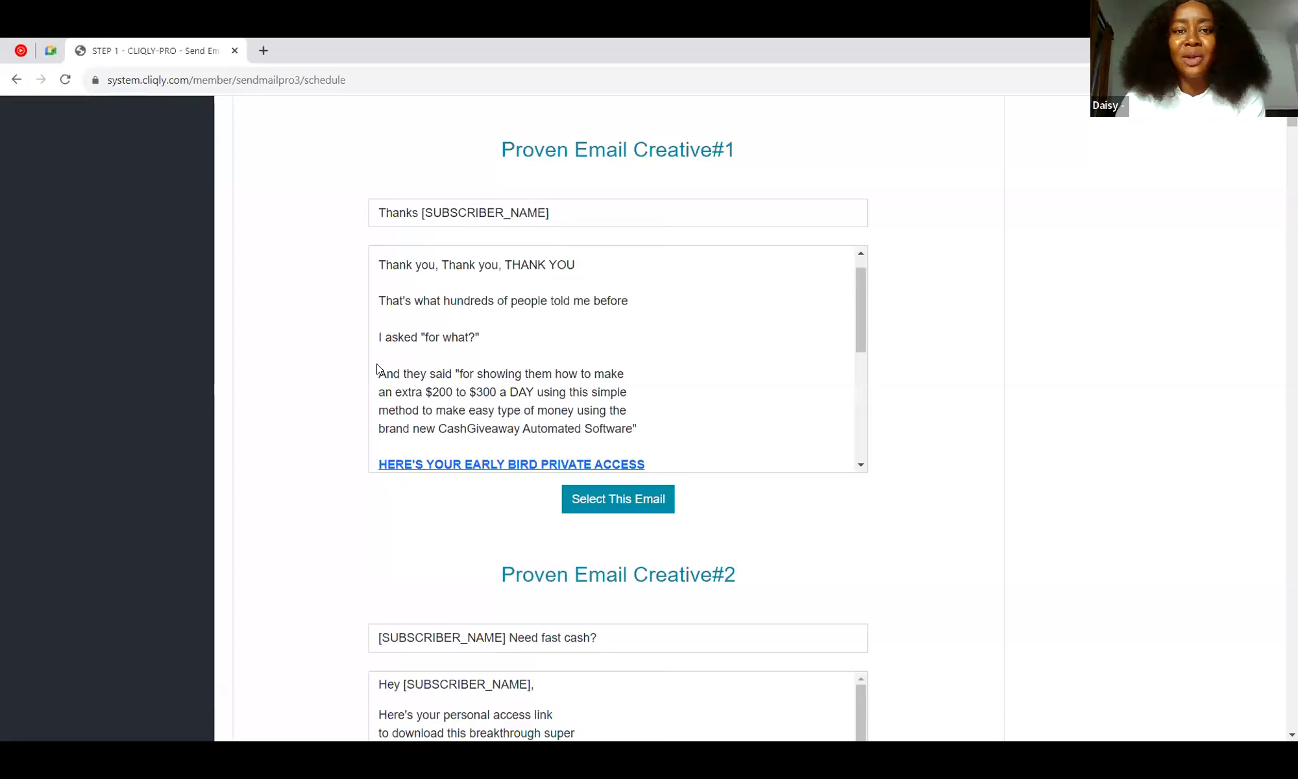
{"action": "scroll", "coordinate": [379, 368], "scroll_direction": "down", "scroll_amount": 6}
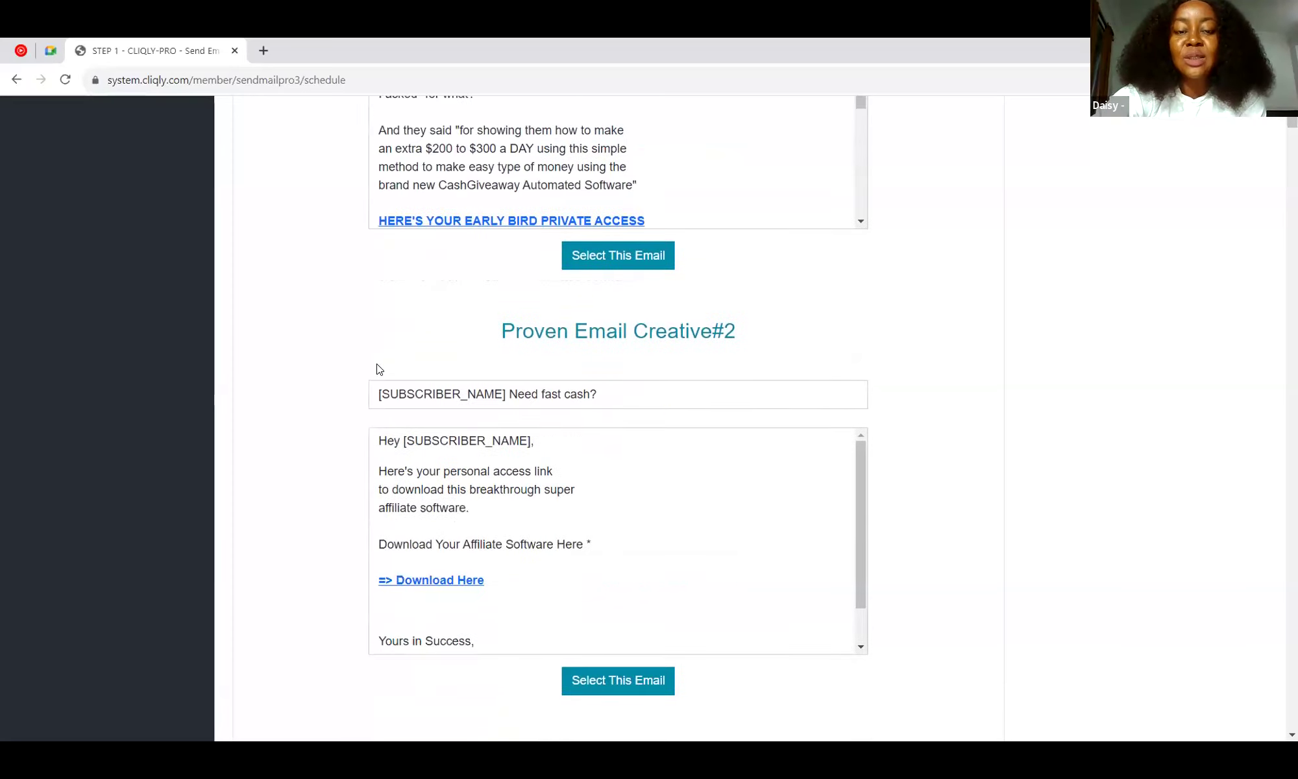
{"action": "scroll", "coordinate": [379, 368], "scroll_direction": "down", "scroll_amount": 1}
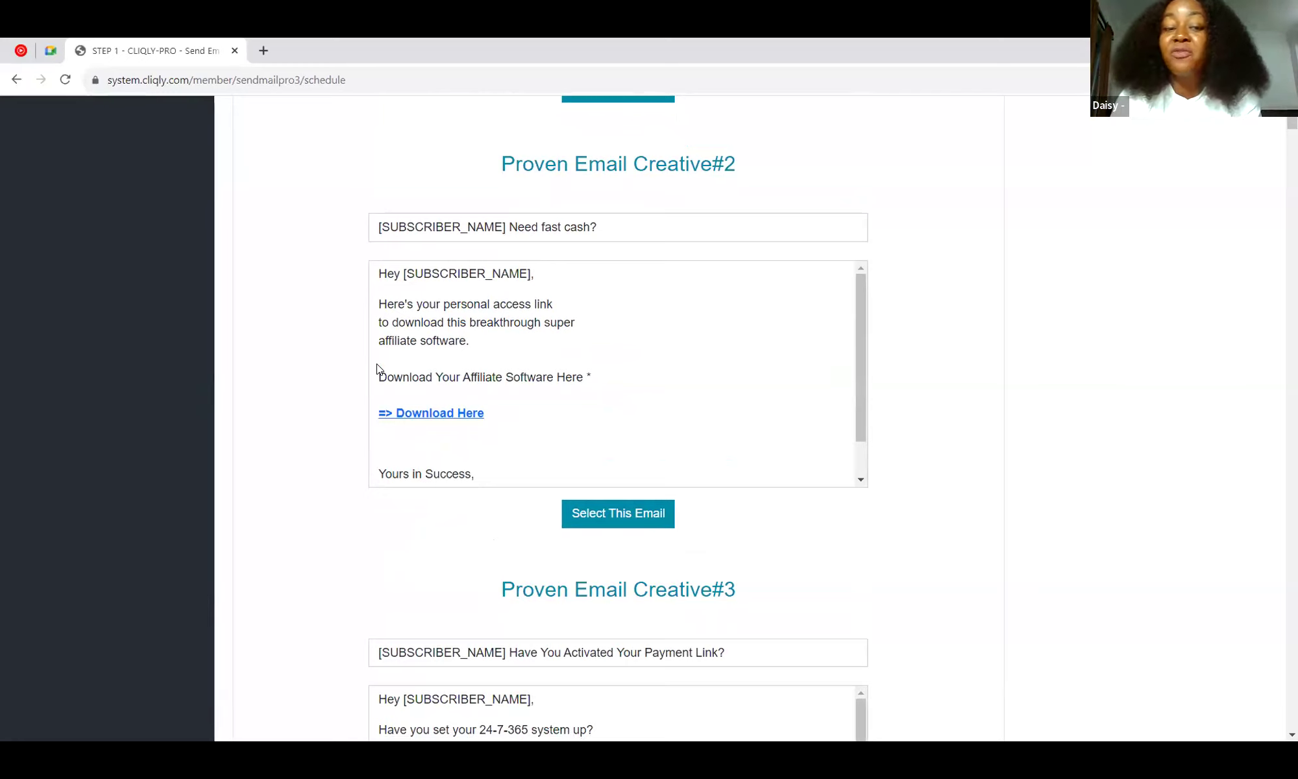
{"action": "scroll", "coordinate": [376, 368], "scroll_direction": "down", "scroll_amount": 1}
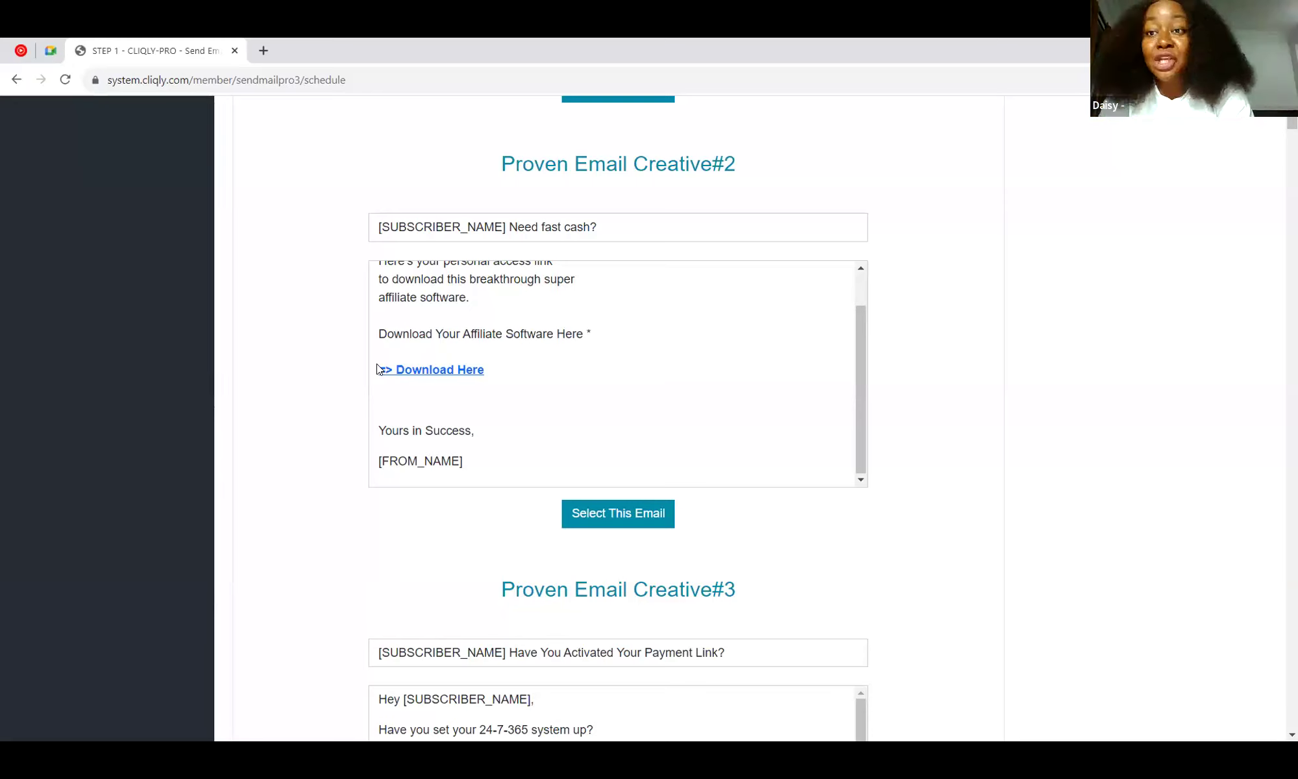
{"action": "scroll", "coordinate": [377, 370], "scroll_direction": "up", "scroll_amount": 2}
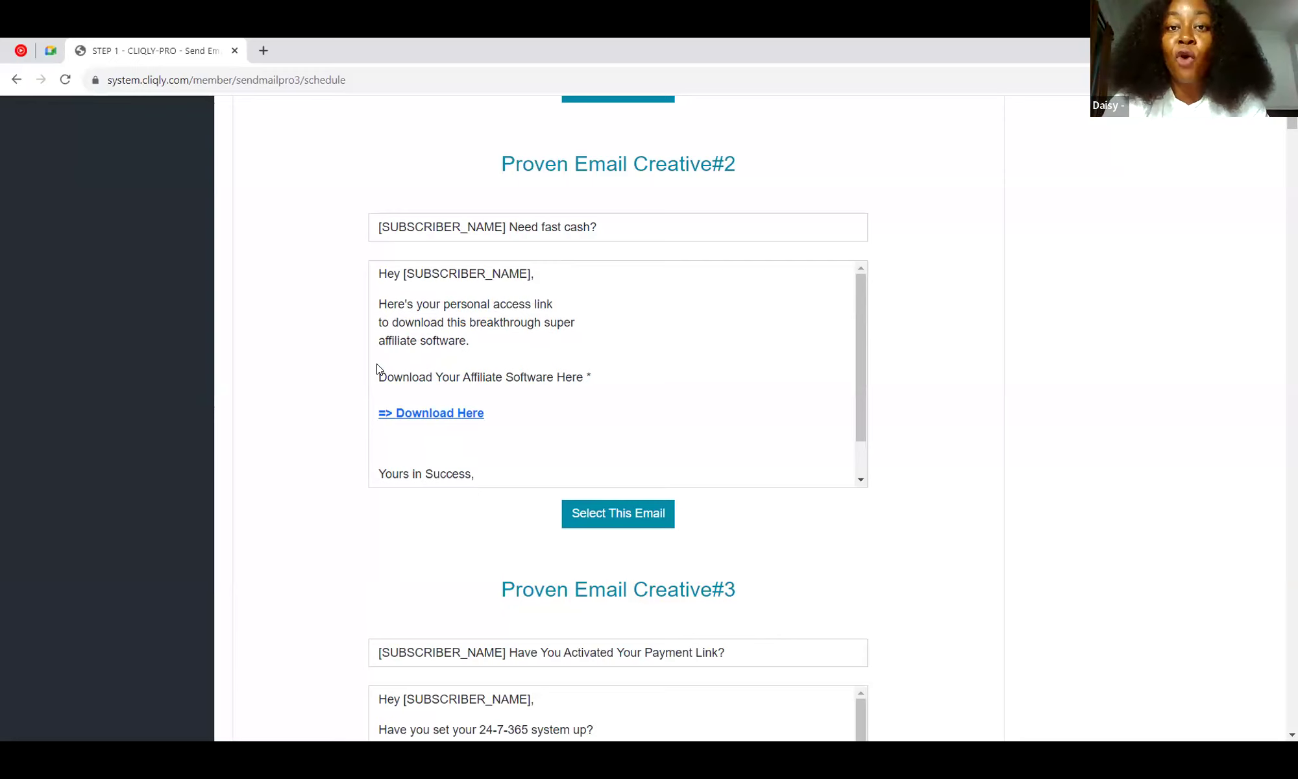
{"action": "scroll", "coordinate": [377, 368], "scroll_direction": "down", "scroll_amount": 6}
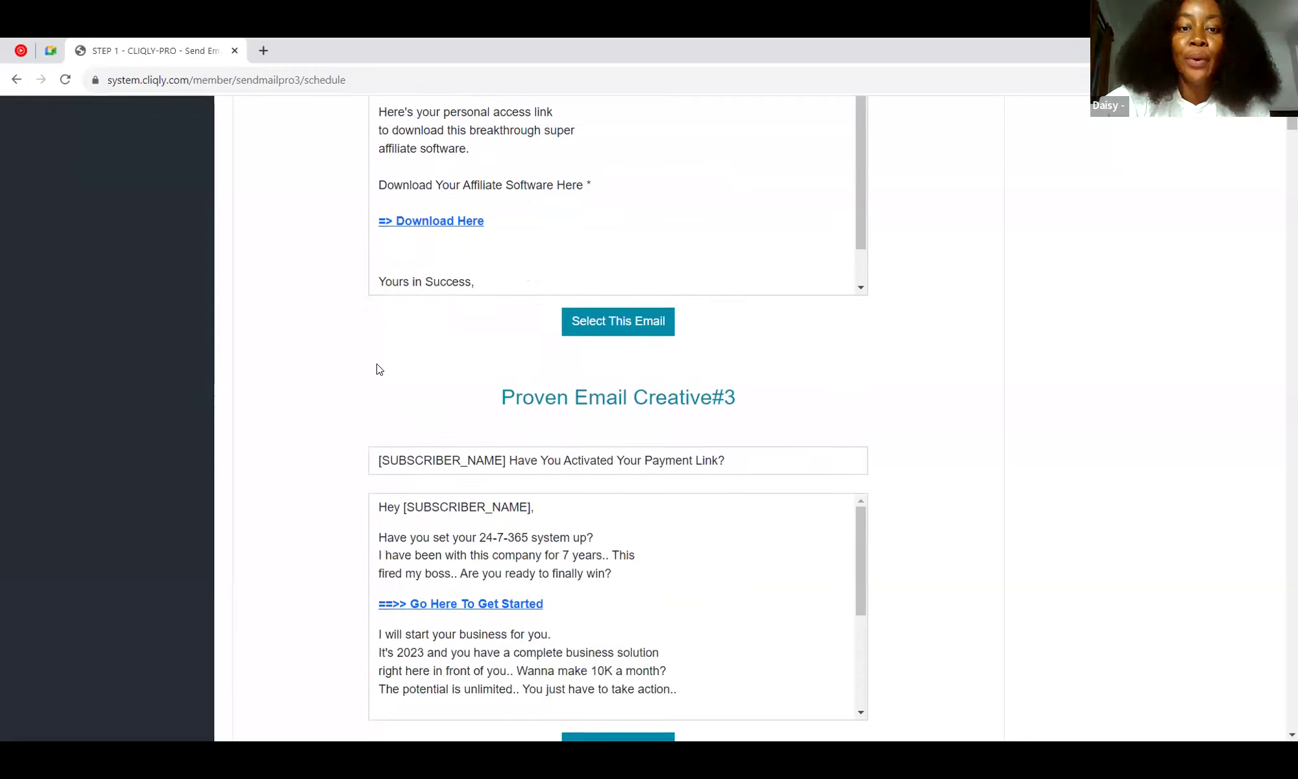
{"action": "scroll", "coordinate": [378, 369], "scroll_direction": "down", "scroll_amount": 1}
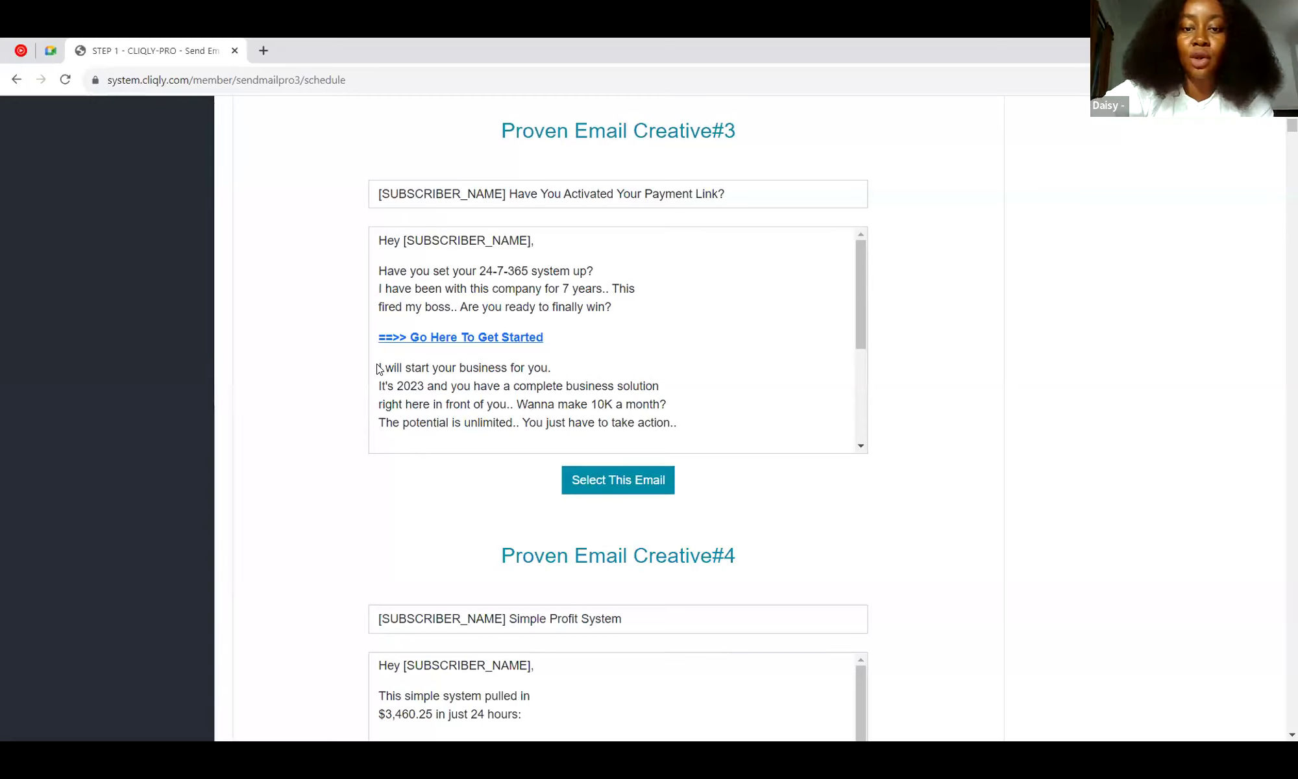
{"action": "scroll", "coordinate": [378, 368], "scroll_direction": "down", "scroll_amount": 5}
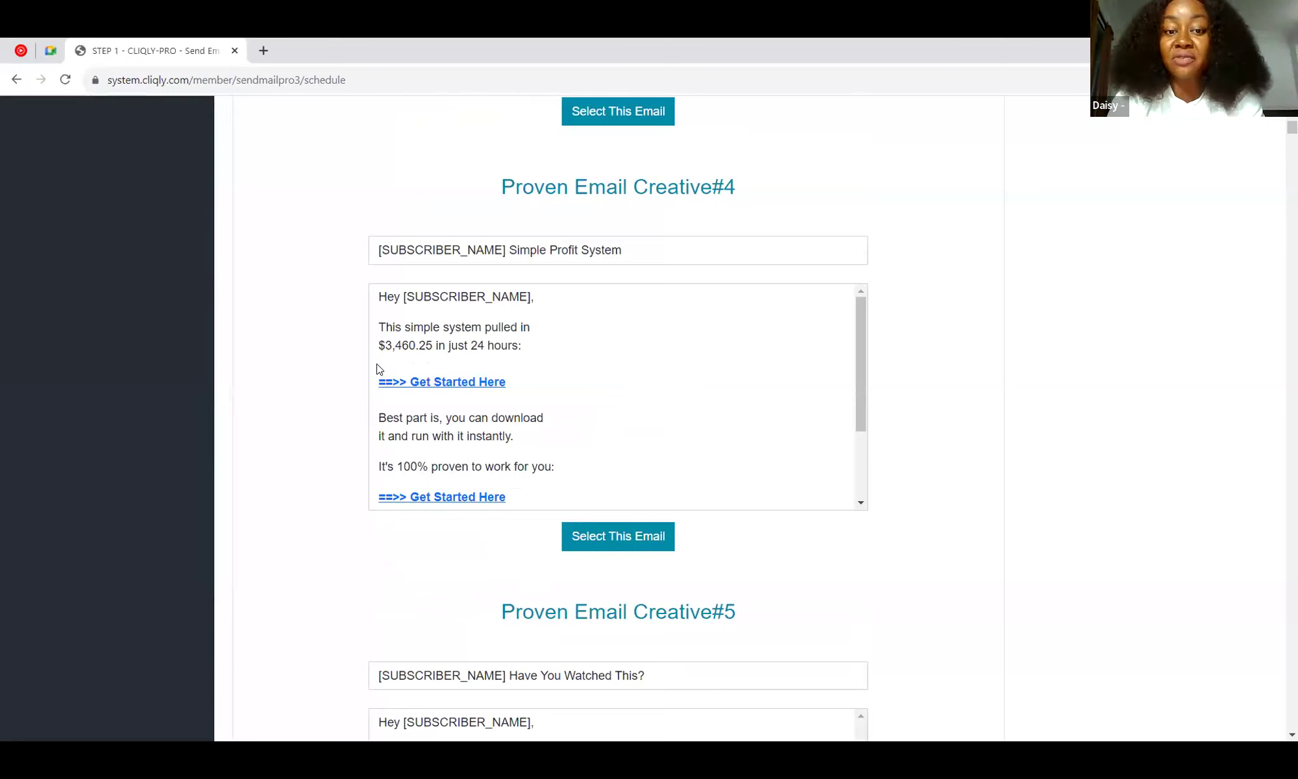
- Review the subject lines and message bodies of the prewritten email templates from Proven Email Creative#5 through Creative#12
{"action": "scroll", "coordinate": [380, 368], "scroll_direction": "down", "scroll_amount": 3}
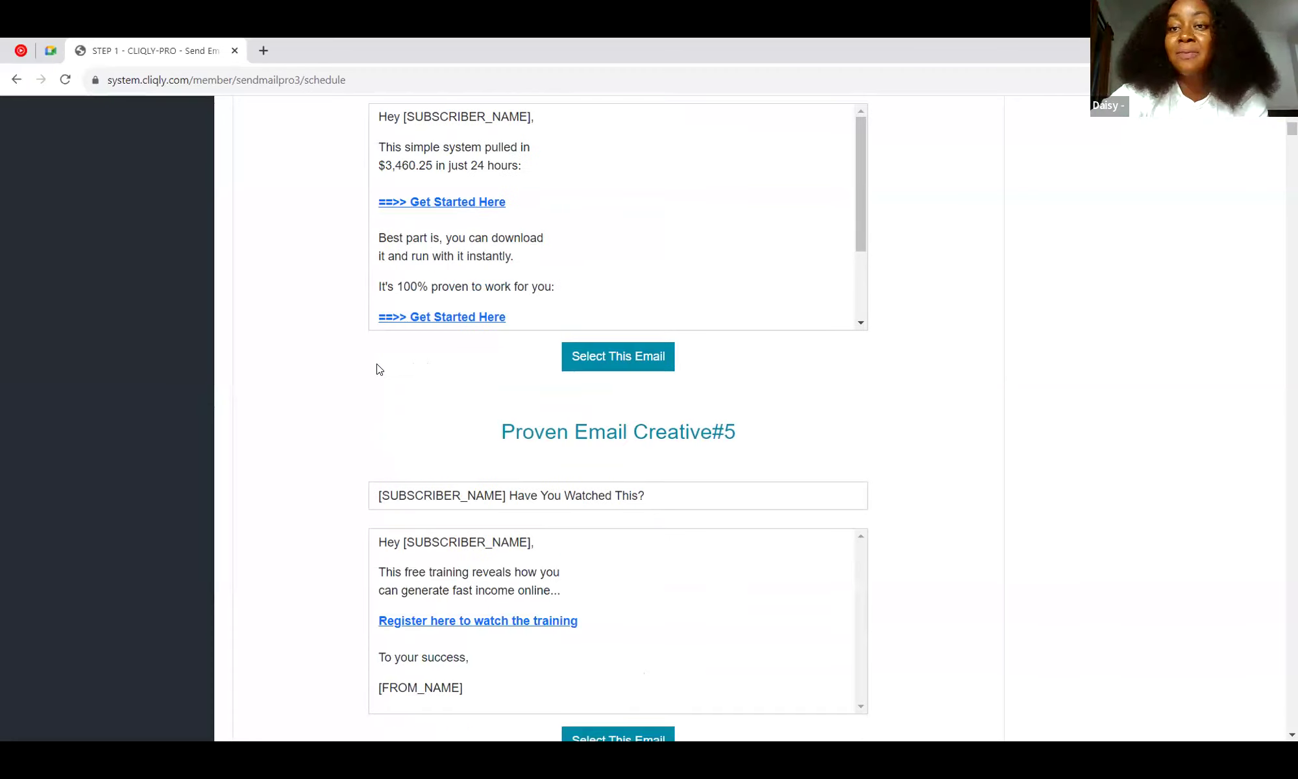
{"action": "scroll", "coordinate": [379, 369], "scroll_direction": "down", "scroll_amount": 5}
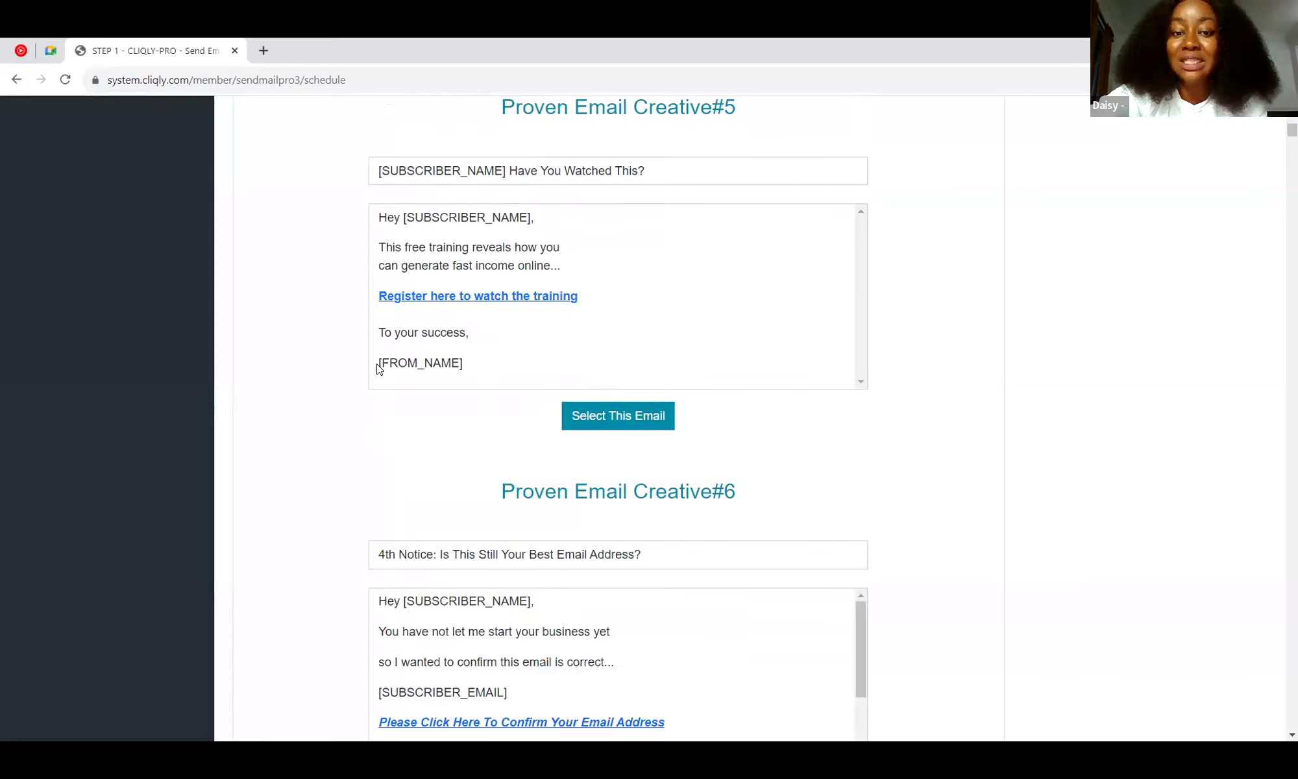
{"action": "scroll", "coordinate": [380, 369], "scroll_direction": "down", "scroll_amount": 4}
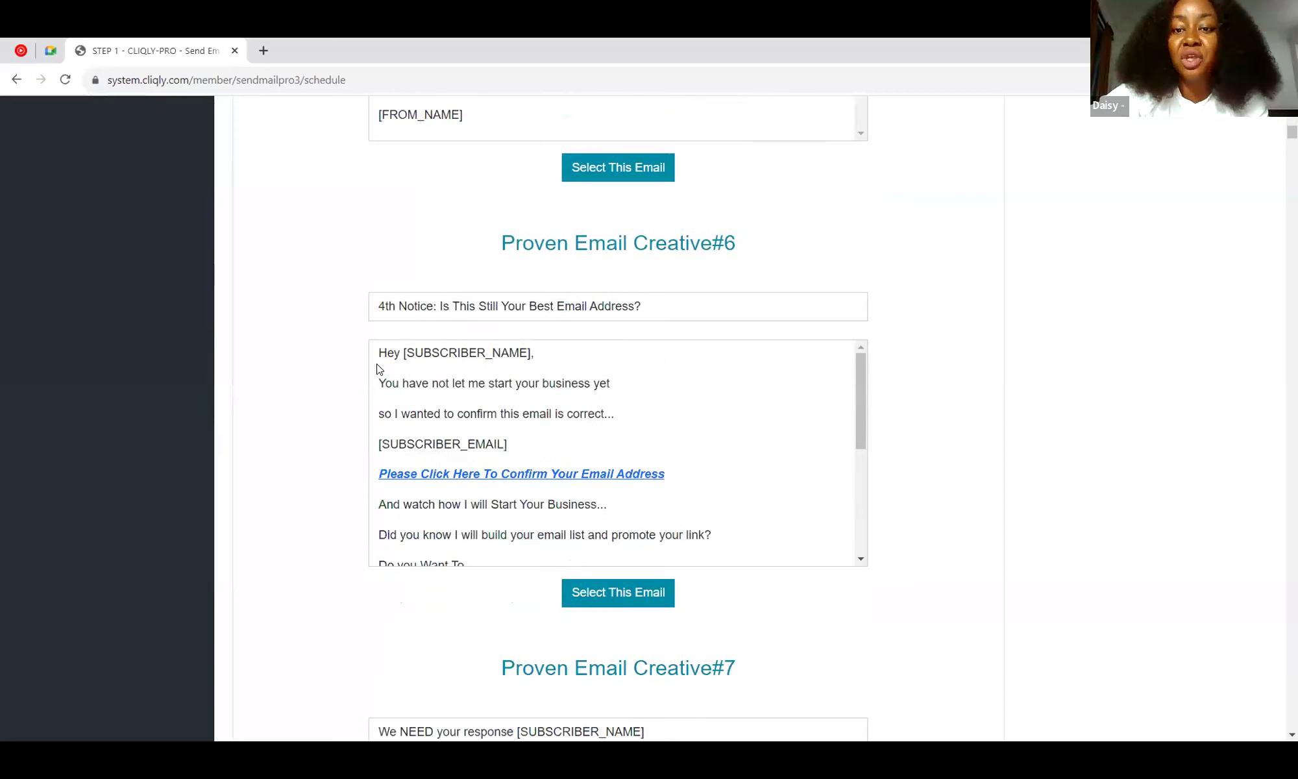
{"action": "scroll", "coordinate": [379, 368], "scroll_direction": "up", "scroll_amount": 1}
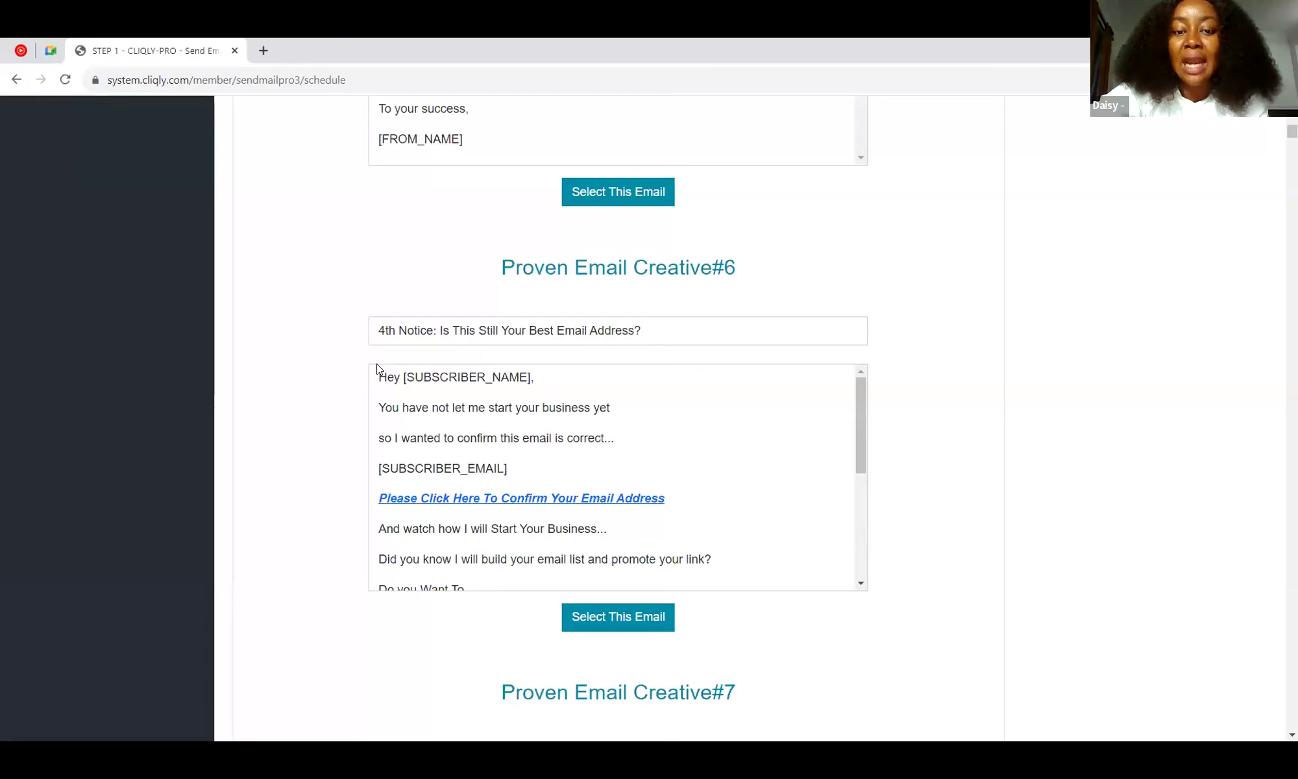
{"action": "scroll", "coordinate": [380, 368], "scroll_direction": "down", "scroll_amount": 7}
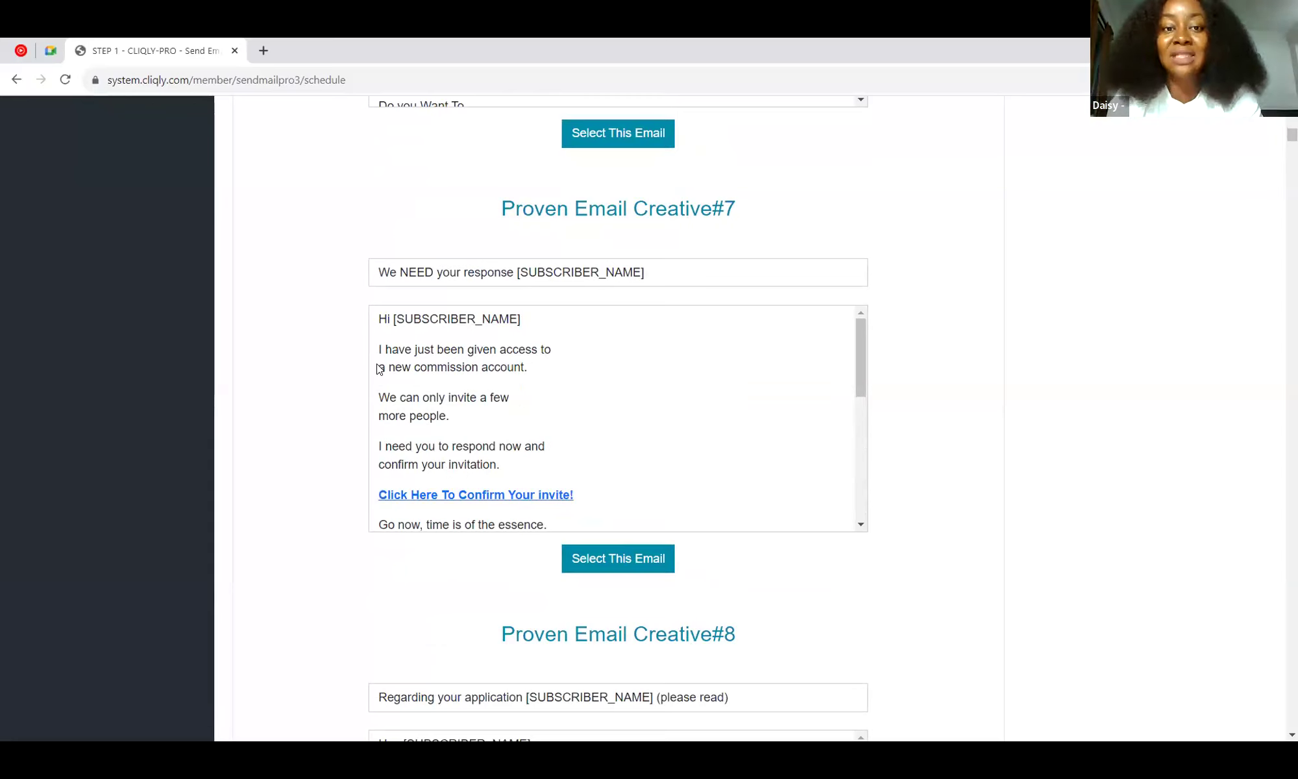
{"action": "scroll", "coordinate": [380, 368], "scroll_direction": "down", "scroll_amount": 1}
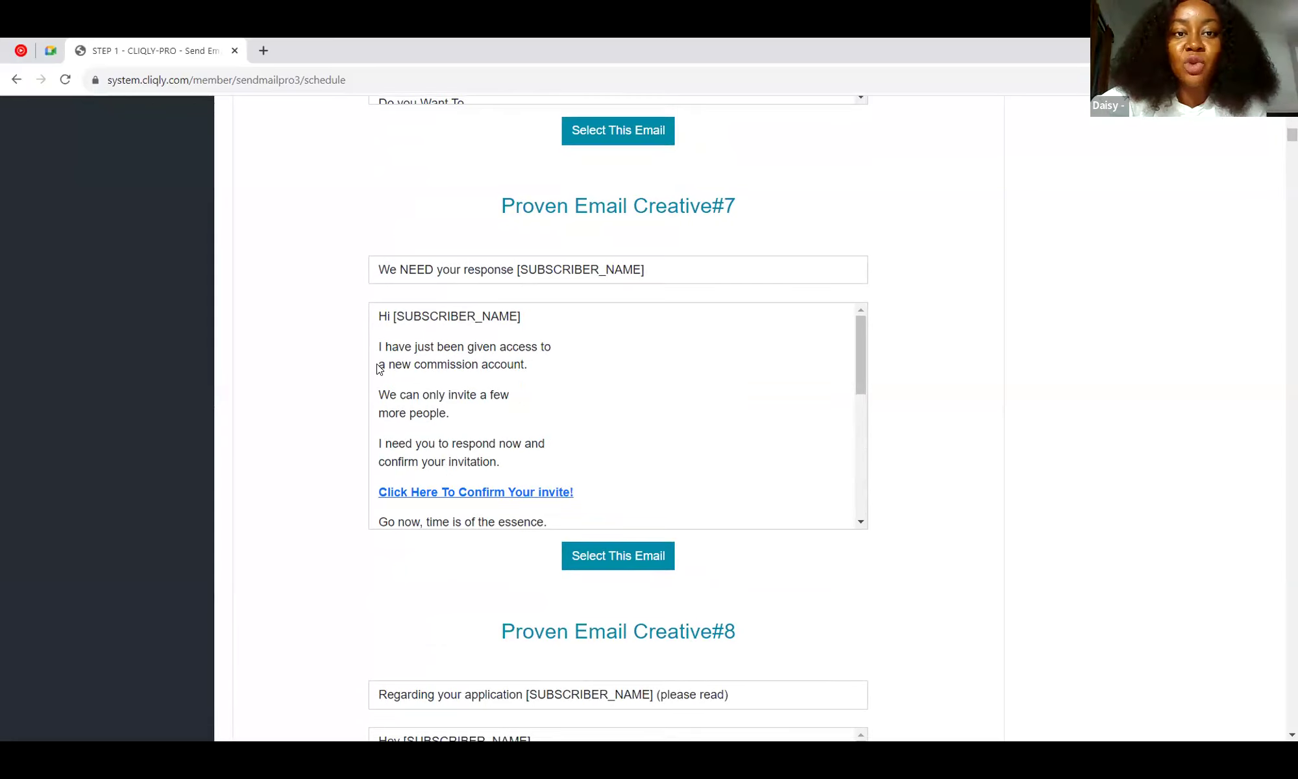
{"action": "scroll", "coordinate": [380, 369], "scroll_direction": "down", "scroll_amount": 2}
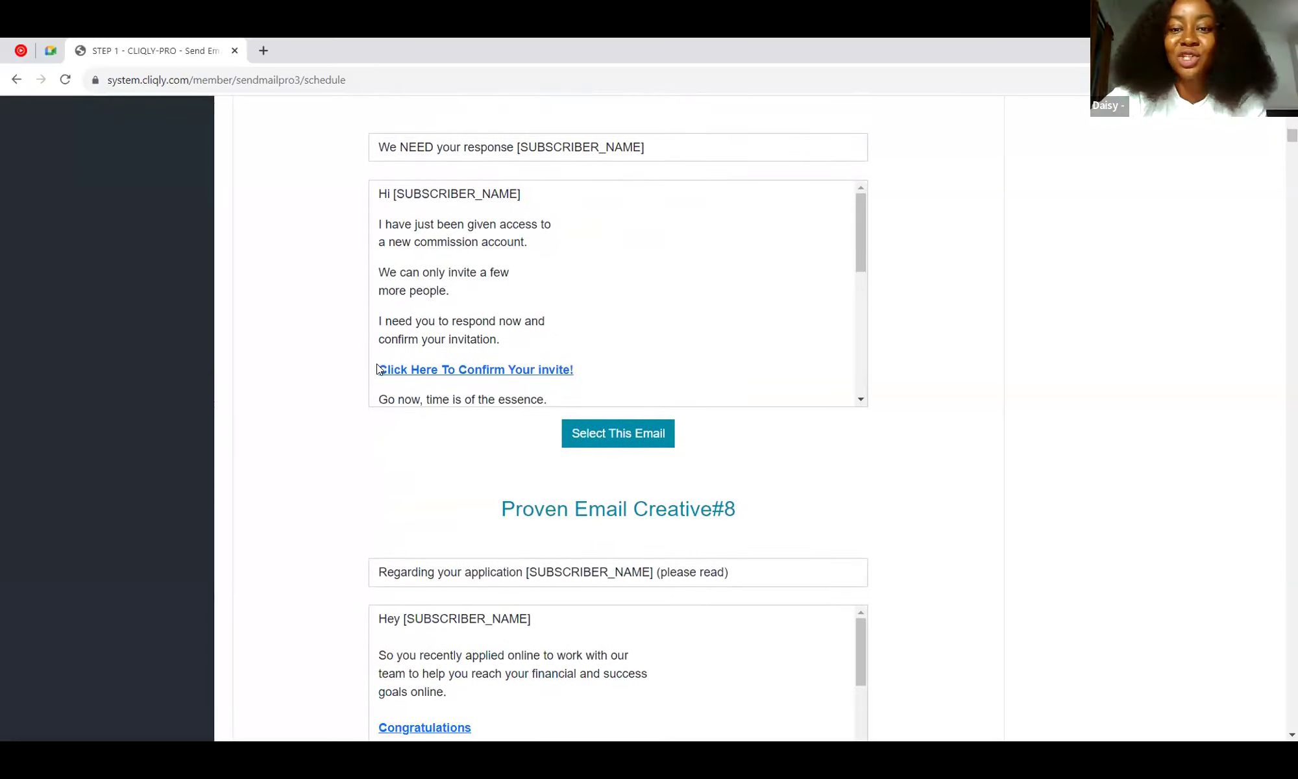
{"action": "scroll", "coordinate": [379, 368], "scroll_direction": "down", "scroll_amount": 3}
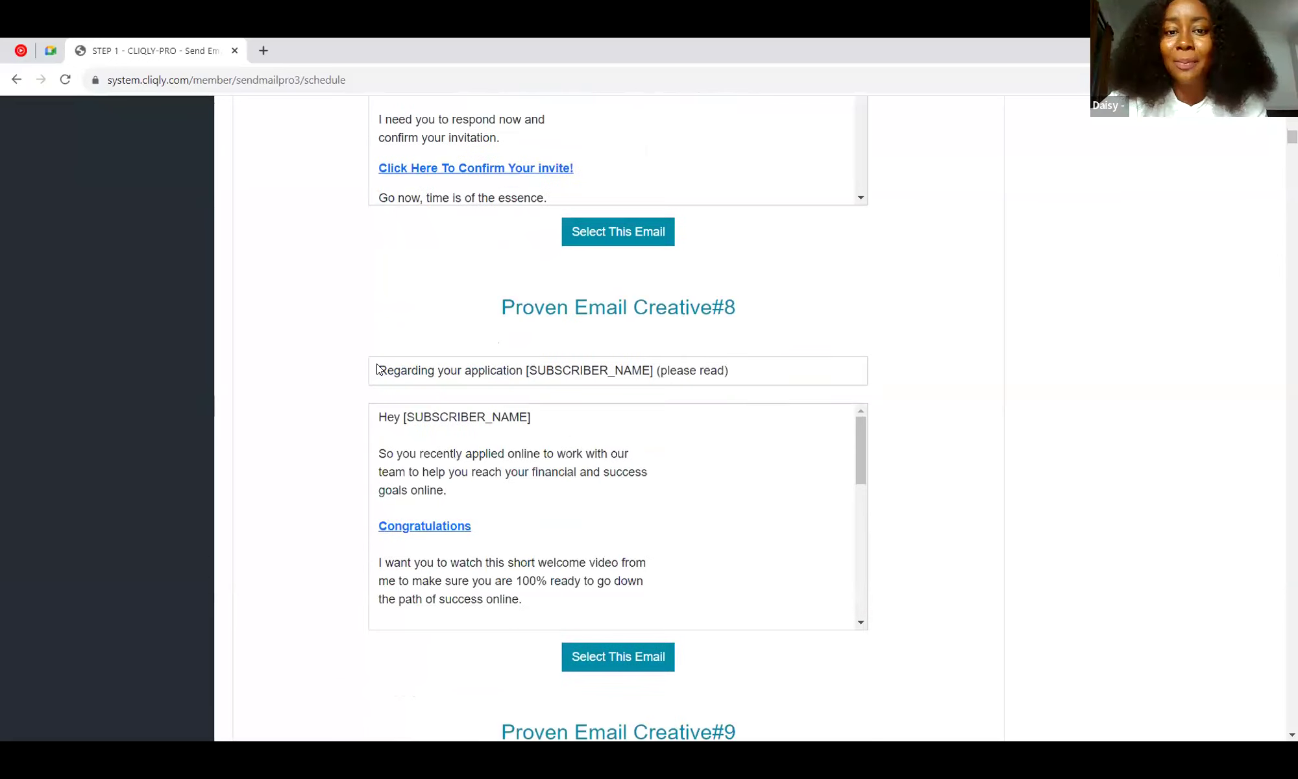
{"action": "scroll", "coordinate": [379, 369], "scroll_direction": "down", "scroll_amount": 5}
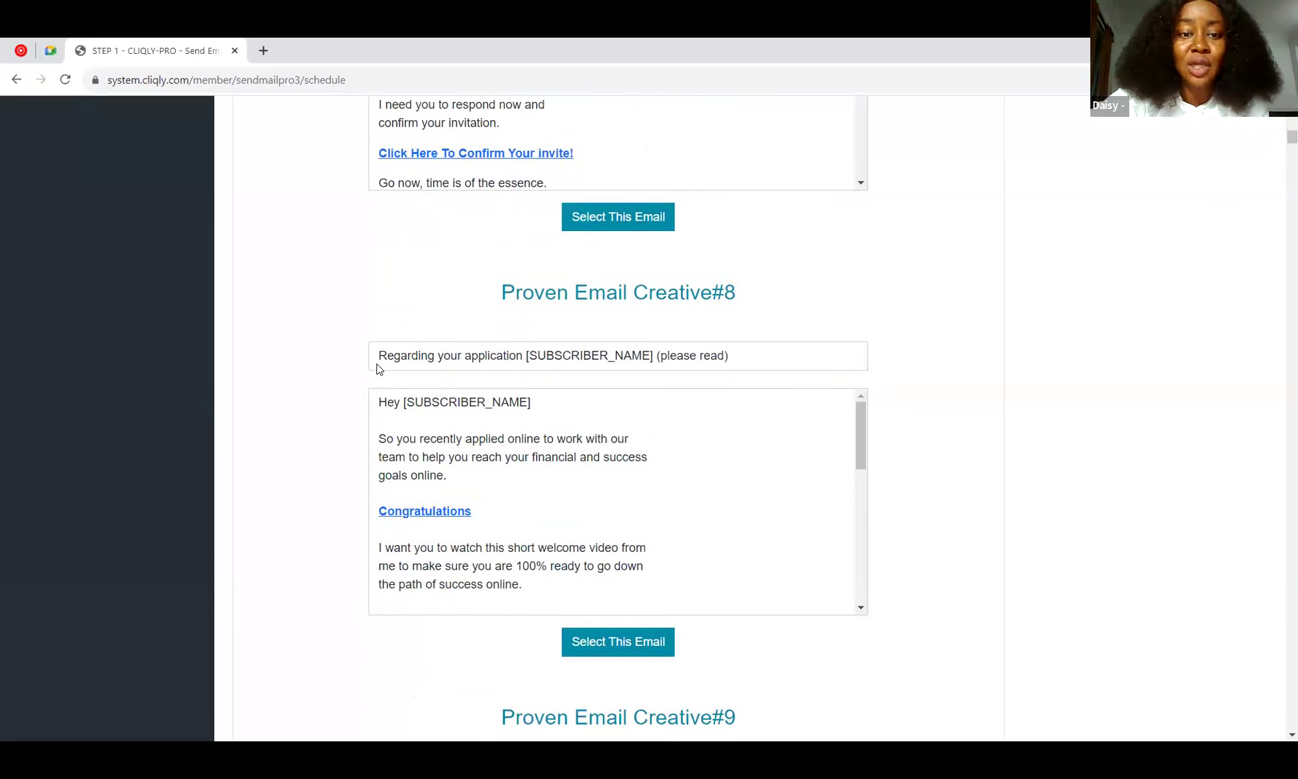
{"action": "scroll", "coordinate": [379, 369], "scroll_direction": "down", "scroll_amount": 4}
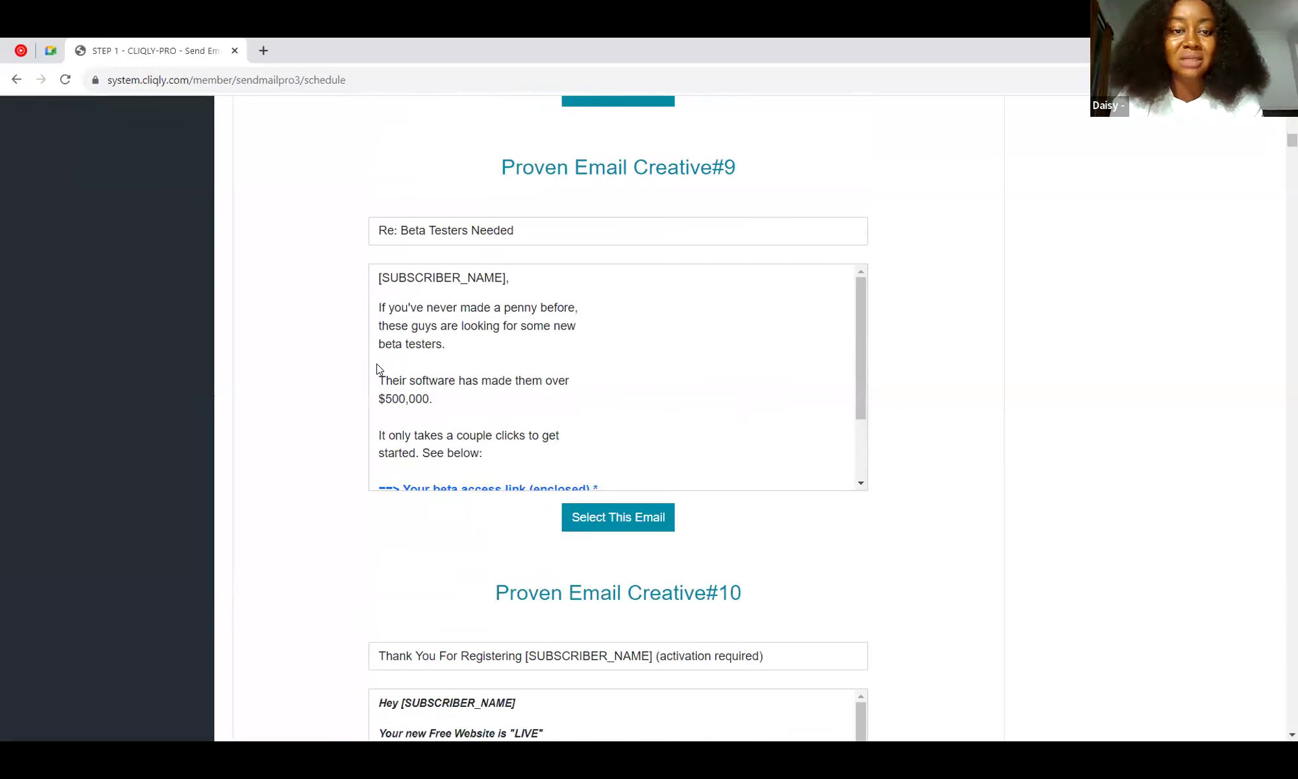
{"action": "scroll", "coordinate": [379, 368], "scroll_direction": "down", "scroll_amount": 4}
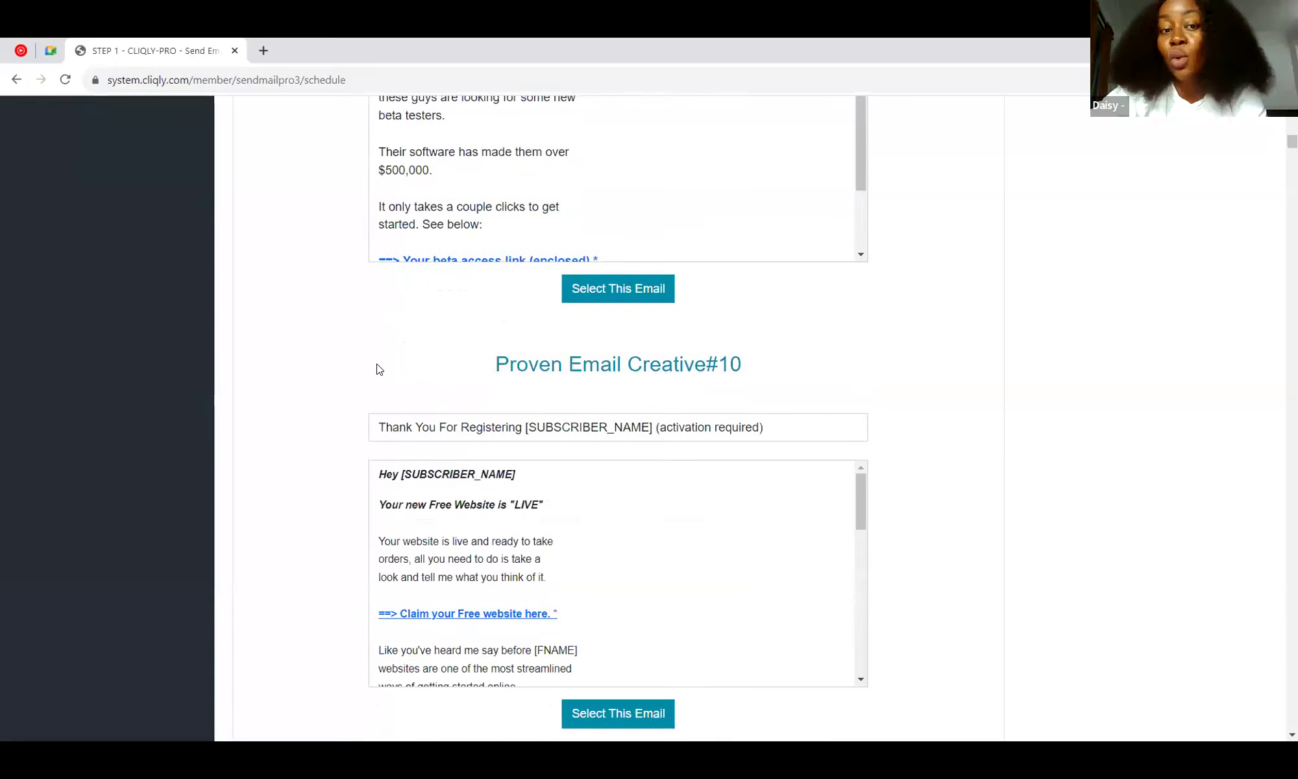
{"action": "scroll", "coordinate": [380, 368], "scroll_direction": "down", "scroll_amount": 7}
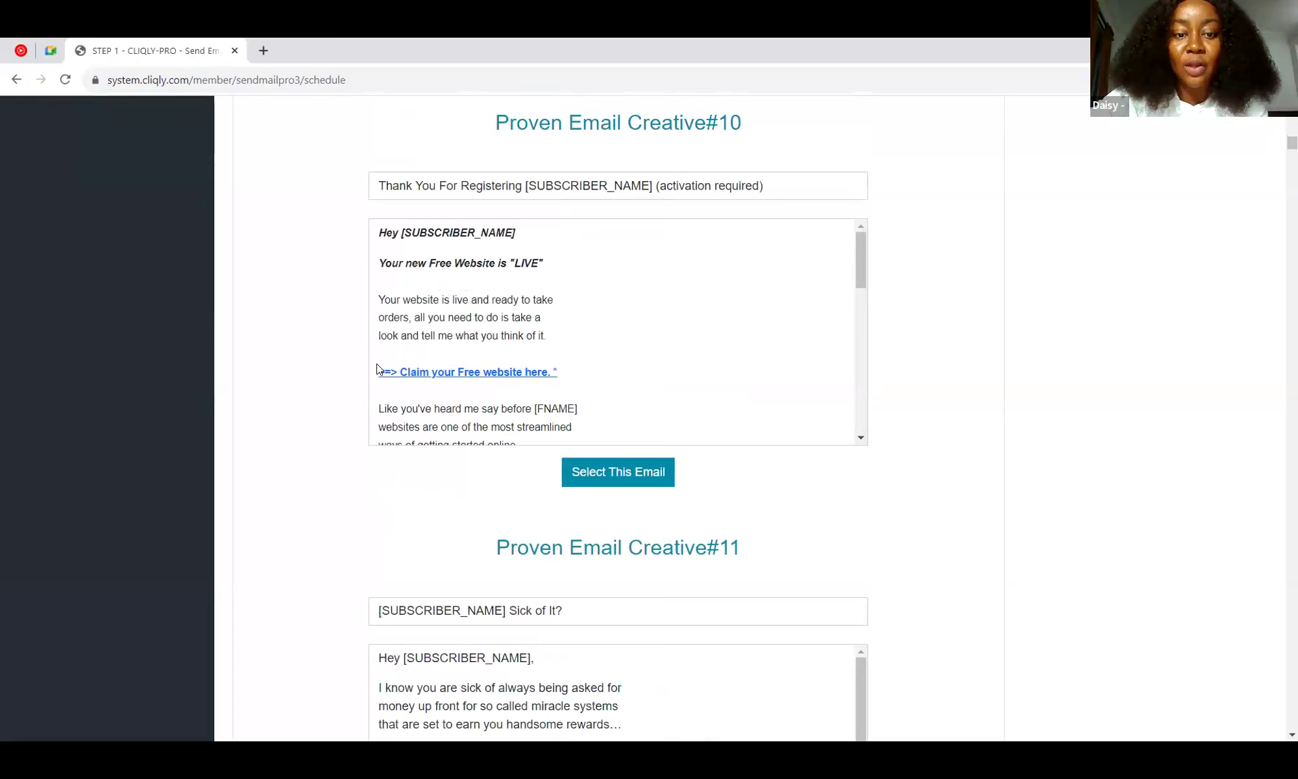
{"action": "scroll", "coordinate": [377, 369], "scroll_direction": "down", "scroll_amount": 9}
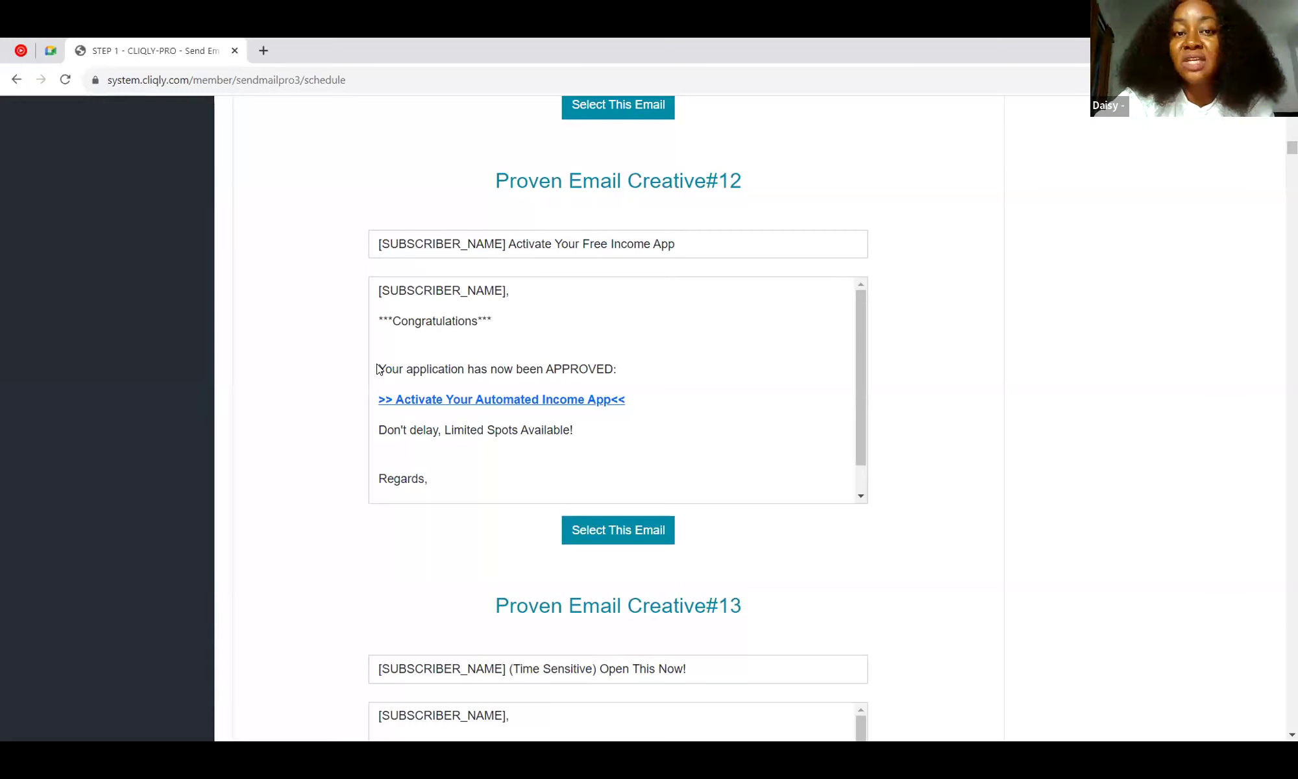
- Look back over the prewritten emails from Proven Email Creative#12 to Creative#1, comparing their subject lines and link texts
{"action": "scroll", "coordinate": [379, 370], "scroll_direction": "up", "scroll_amount": 3}
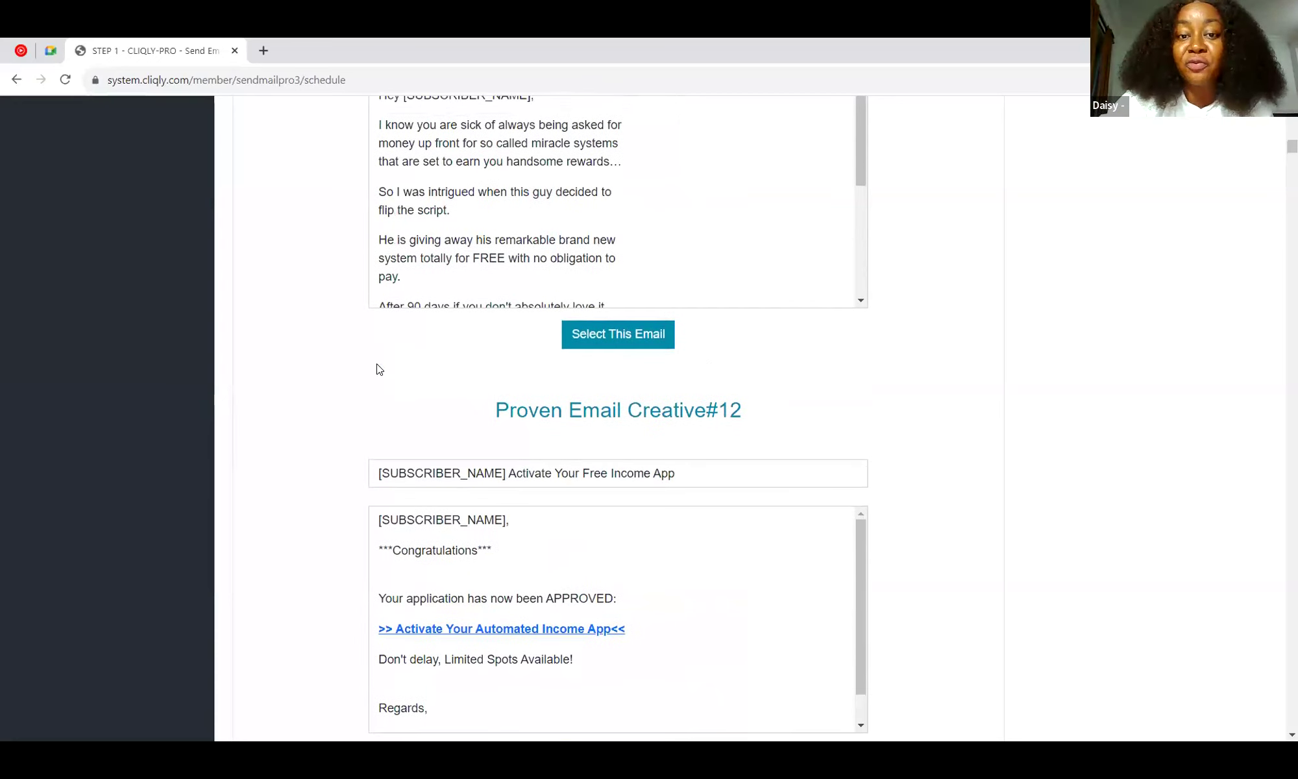
{"action": "scroll", "coordinate": [379, 369], "scroll_direction": "up", "scroll_amount": 1}
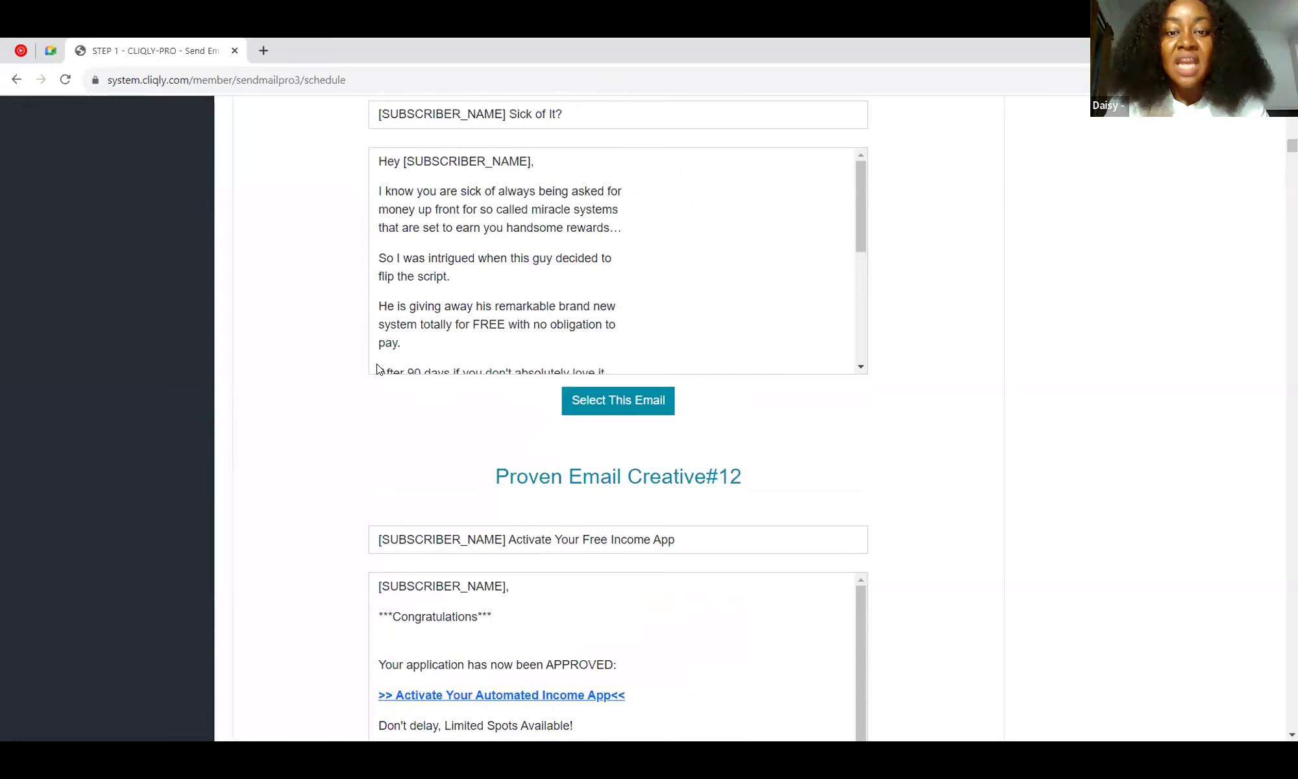
{"action": "scroll", "coordinate": [380, 369], "scroll_direction": "up", "scroll_amount": 10}
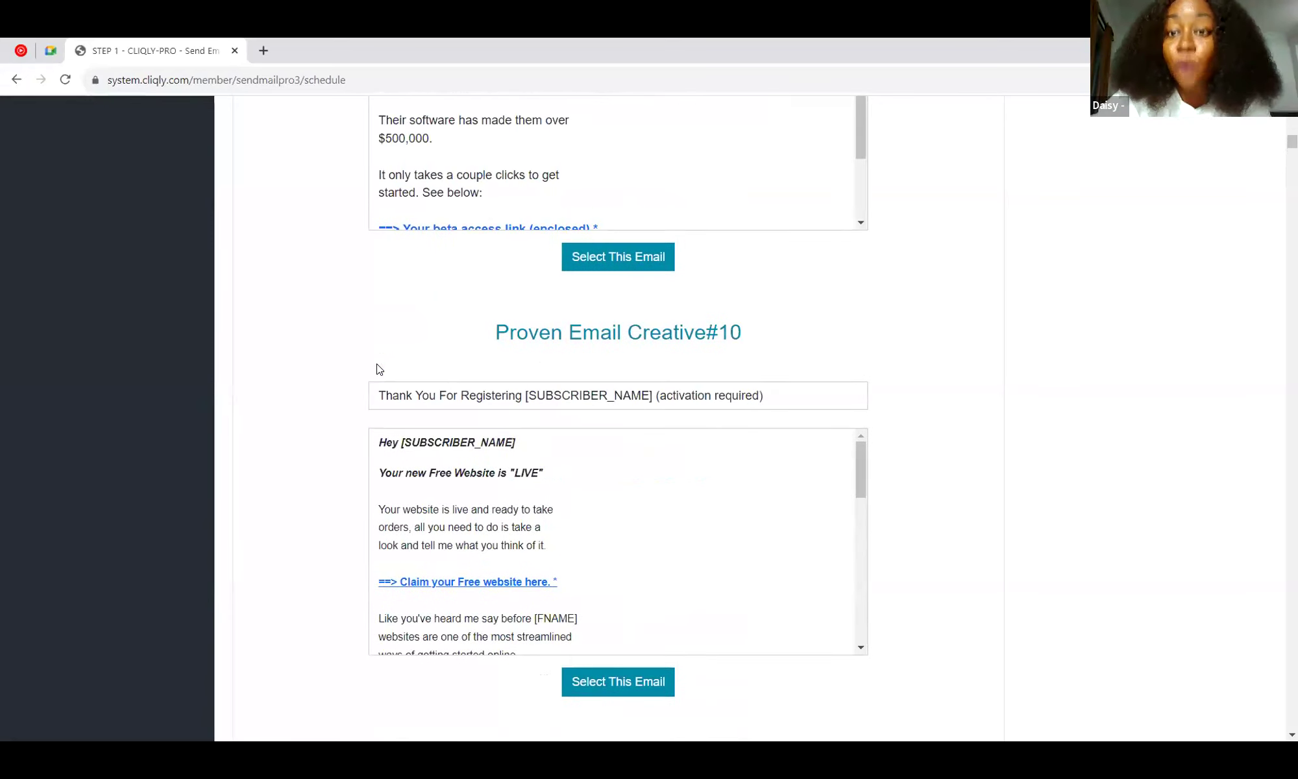
{"action": "scroll", "coordinate": [380, 369], "scroll_direction": "up", "scroll_amount": 5}
{"action": "scroll", "coordinate": [379, 369], "scroll_direction": "up", "scroll_amount": 1}
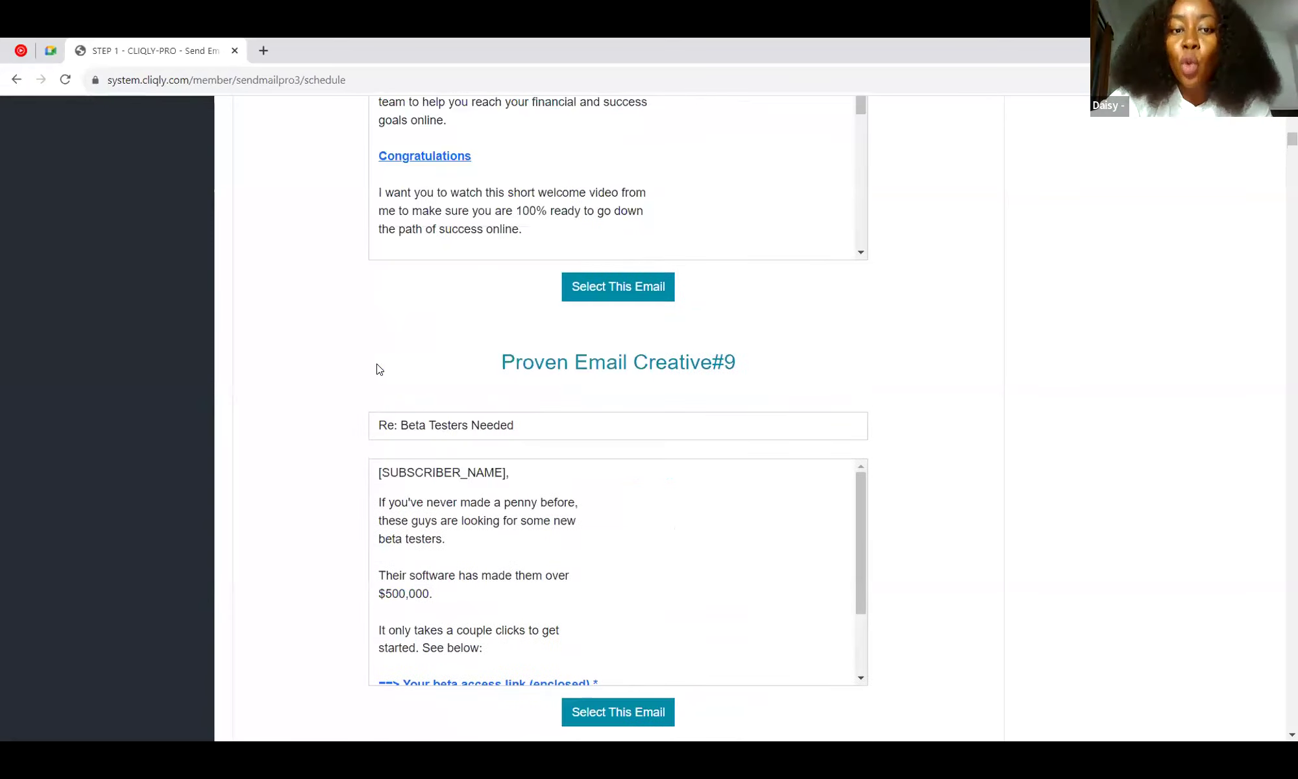
{"action": "scroll", "coordinate": [380, 369], "scroll_direction": "up", "scroll_amount": 4}
{"action": "scroll", "coordinate": [379, 369], "scroll_direction": "up", "scroll_amount": 3}
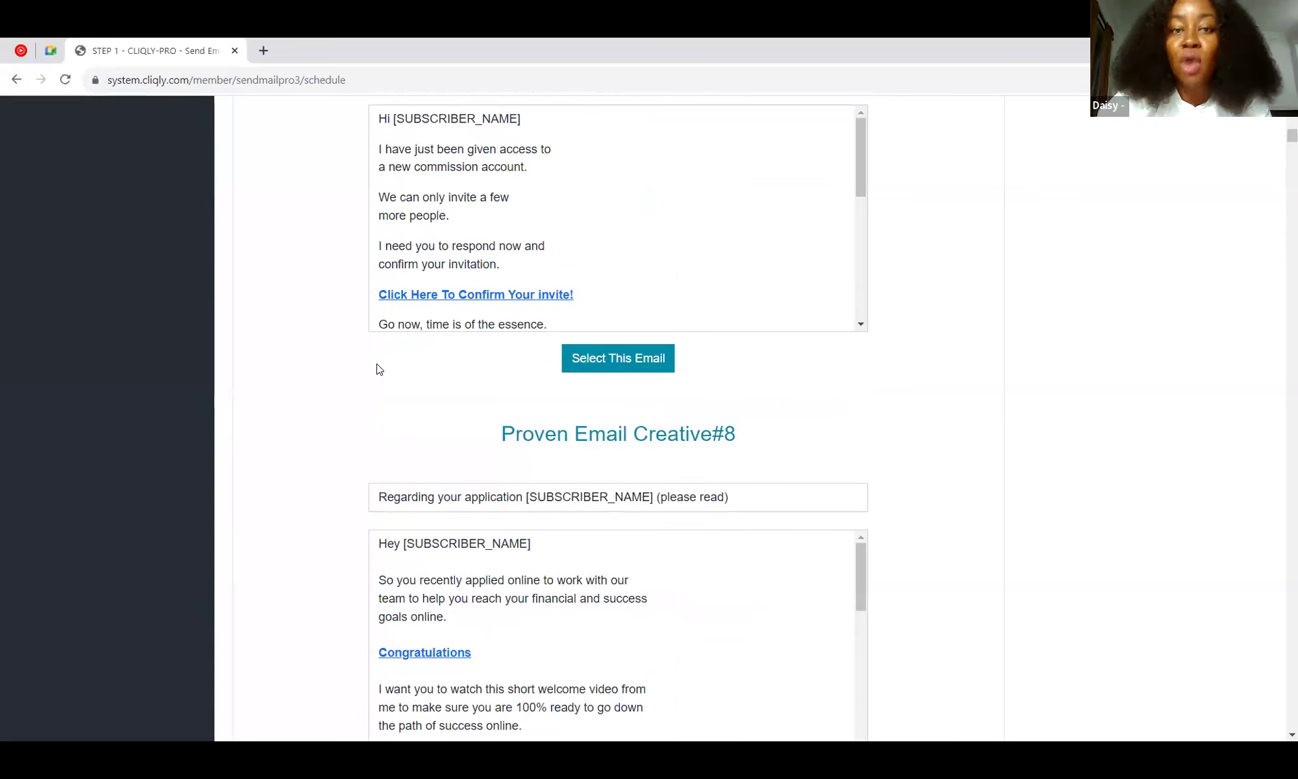
{"action": "scroll", "coordinate": [379, 369], "scroll_direction": "up", "scroll_amount": 5}
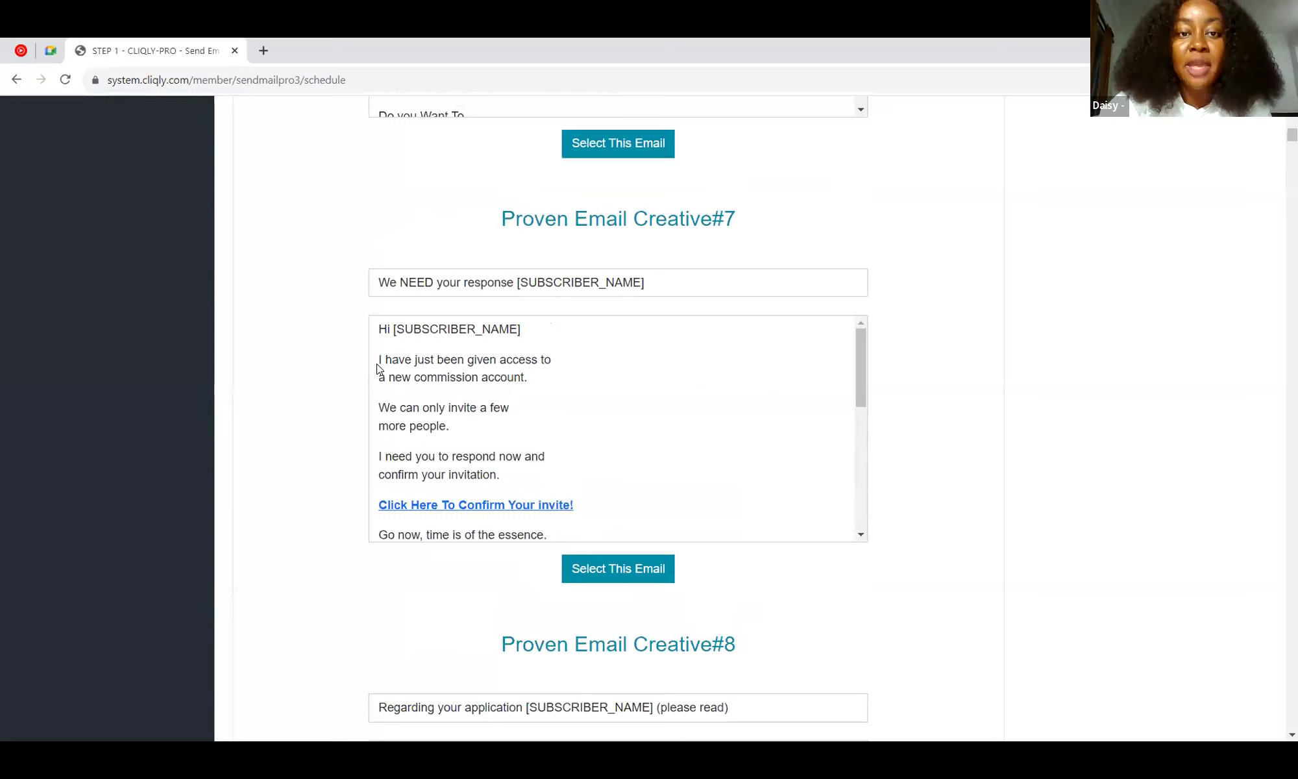
{"action": "scroll", "coordinate": [379, 369], "scroll_direction": "up", "scroll_amount": 5}
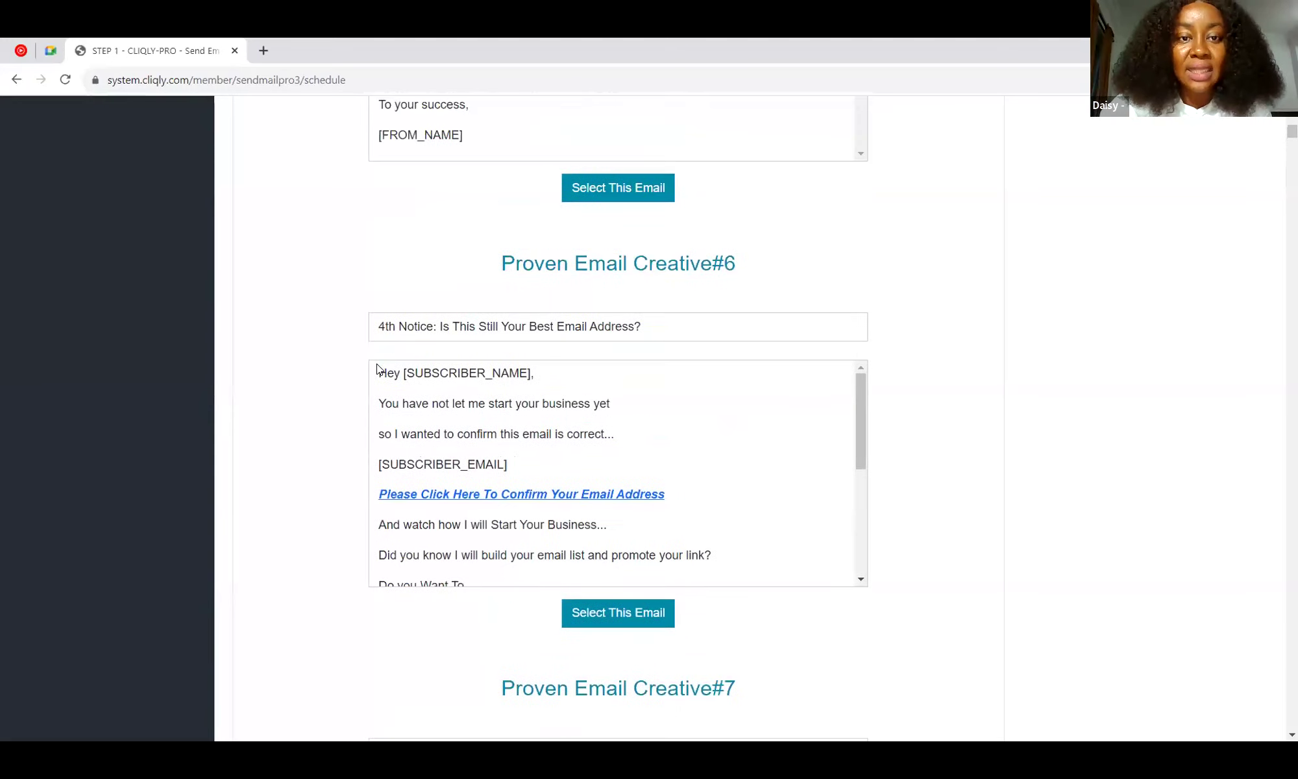
{"action": "scroll", "coordinate": [380, 369], "scroll_direction": "up", "scroll_amount": 8}
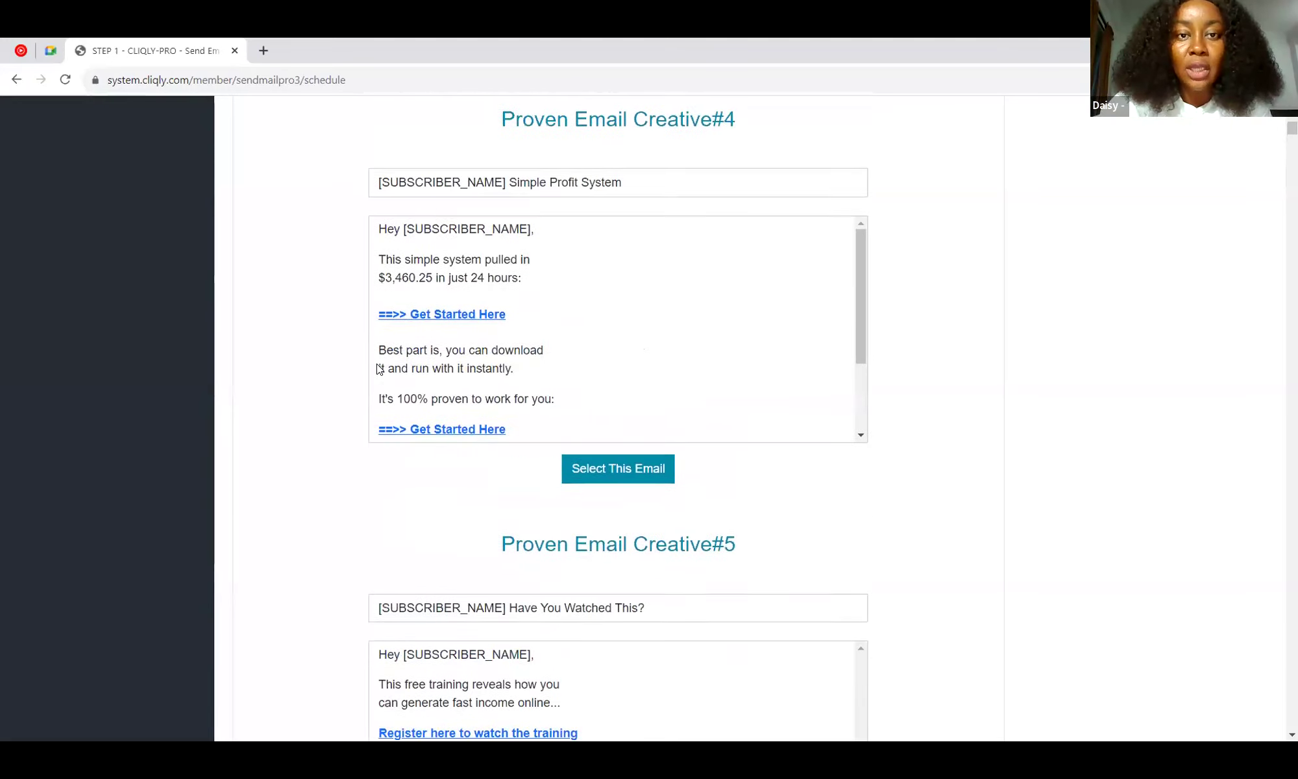
{"action": "scroll", "coordinate": [380, 369], "scroll_direction": "up", "scroll_amount": 2}
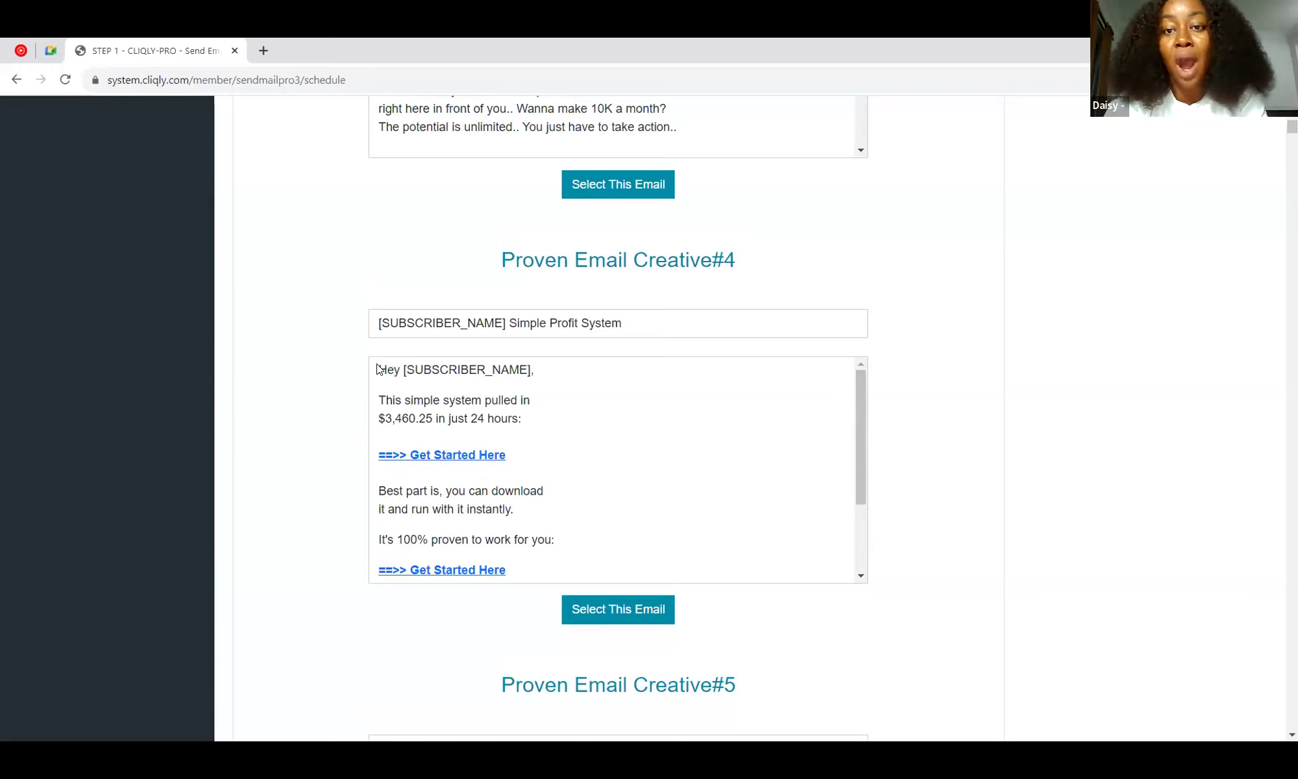
{"action": "scroll", "coordinate": [379, 369], "scroll_direction": "up", "scroll_amount": 2}
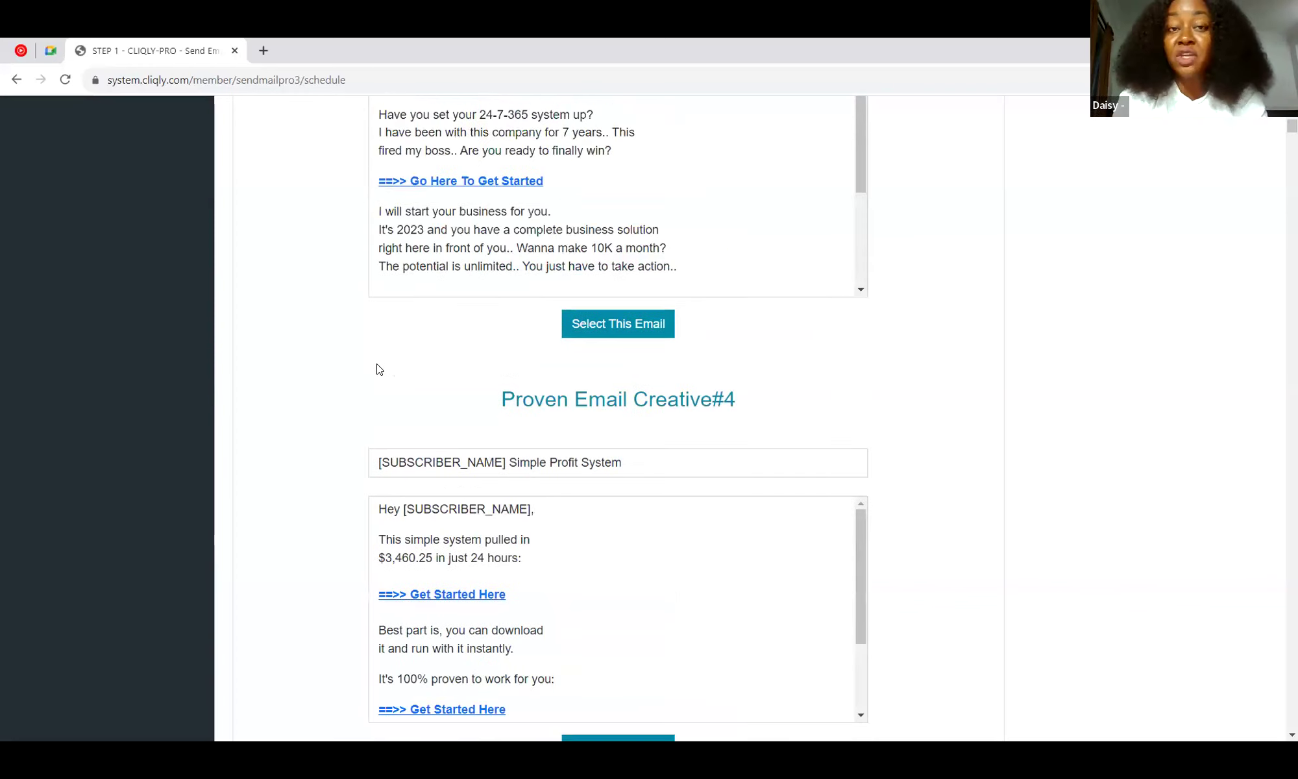
{"action": "scroll", "coordinate": [380, 369], "scroll_direction": "up", "scroll_amount": 2}
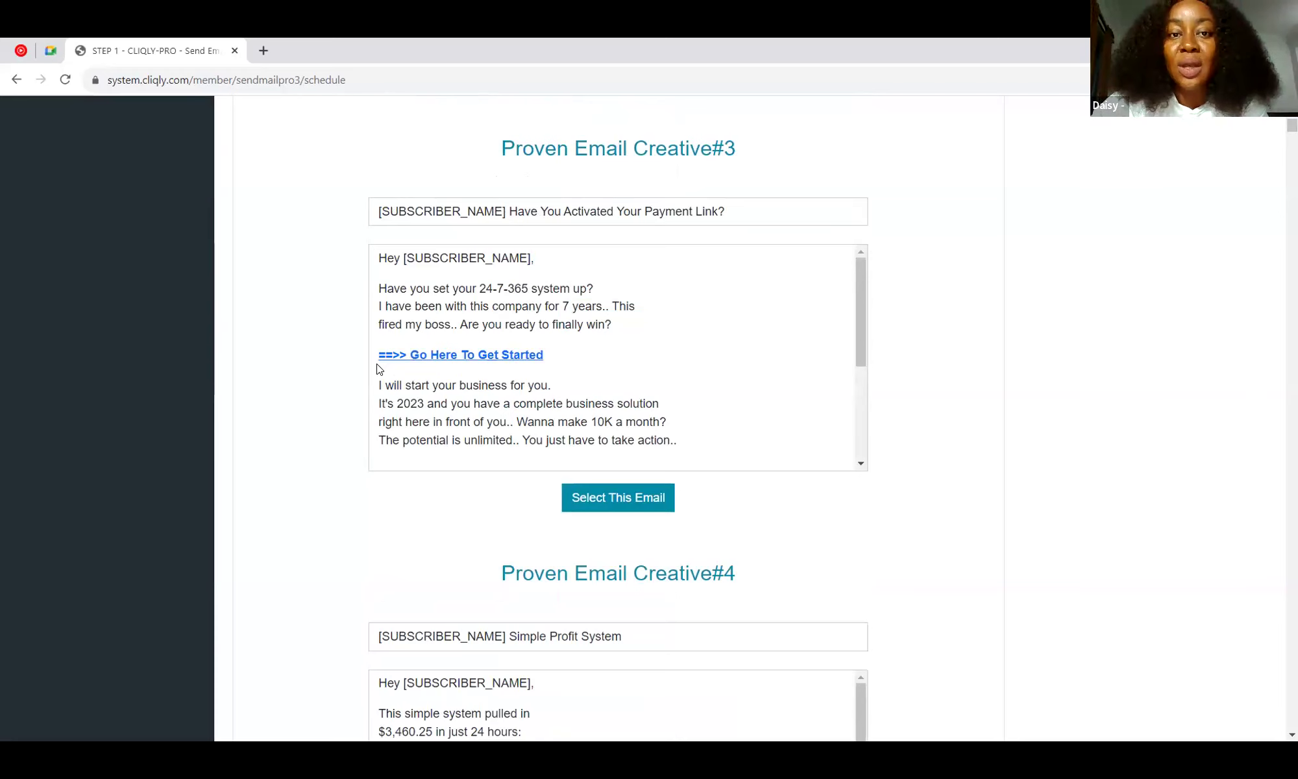
{"action": "scroll", "coordinate": [379, 368], "scroll_direction": "up", "scroll_amount": 5}
{"action": "scroll", "coordinate": [379, 369], "scroll_direction": "up", "scroll_amount": 4}
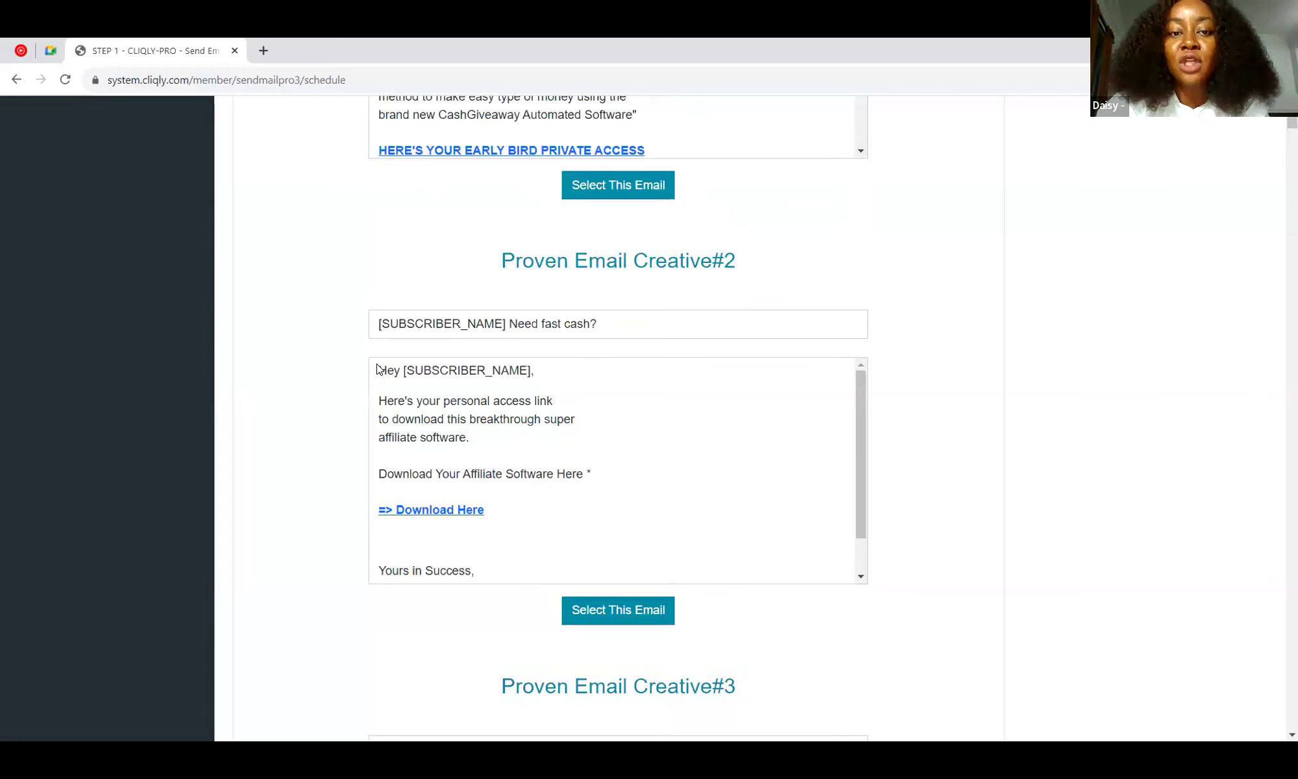
{"action": "scroll", "coordinate": [380, 368], "scroll_direction": "up", "scroll_amount": 1}
{"action": "scroll", "coordinate": [379, 368], "scroll_direction": "up", "scroll_amount": 3}
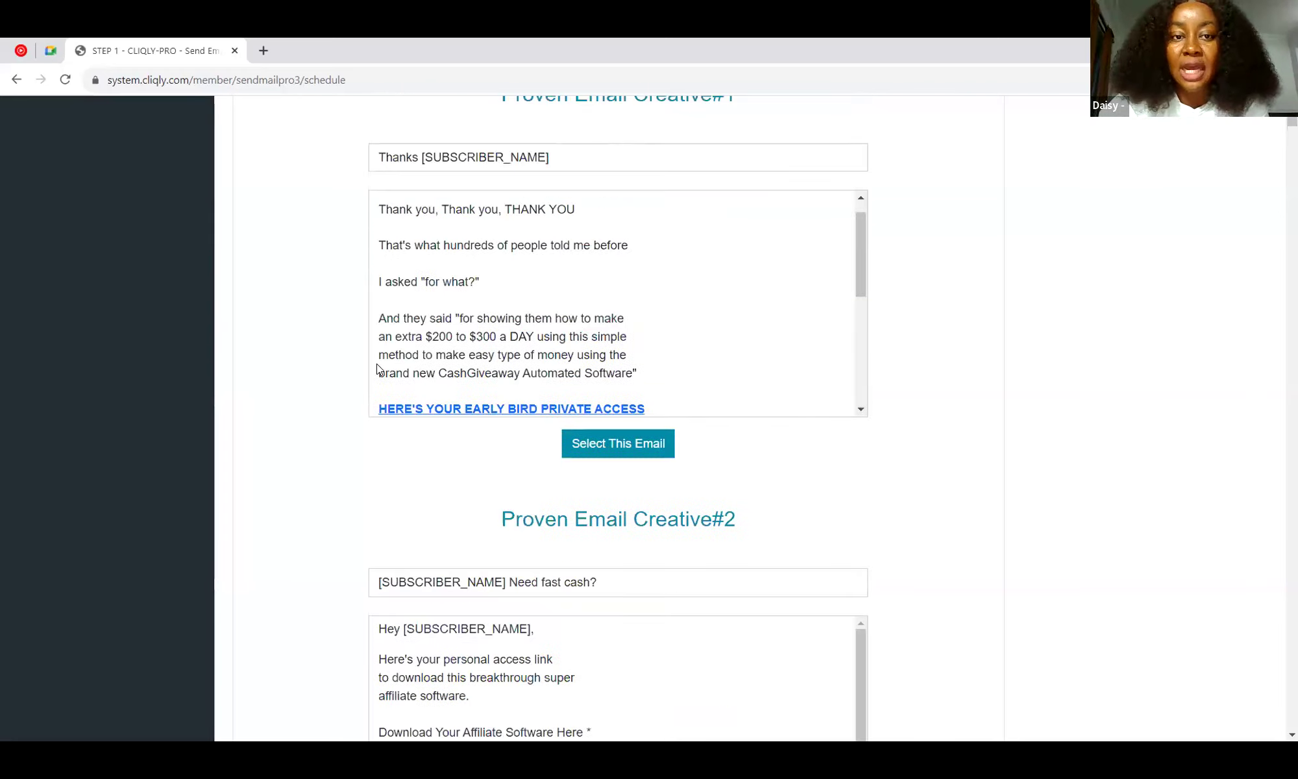
{"action": "scroll", "coordinate": [379, 368], "scroll_direction": "up", "scroll_amount": 2}
- Reread the subject lines and message bodies of the prewritten emails from Proven Email Creative#1 to Creative#4
{"action": "scroll", "coordinate": [380, 368], "scroll_direction": "down", "scroll_amount": 5}
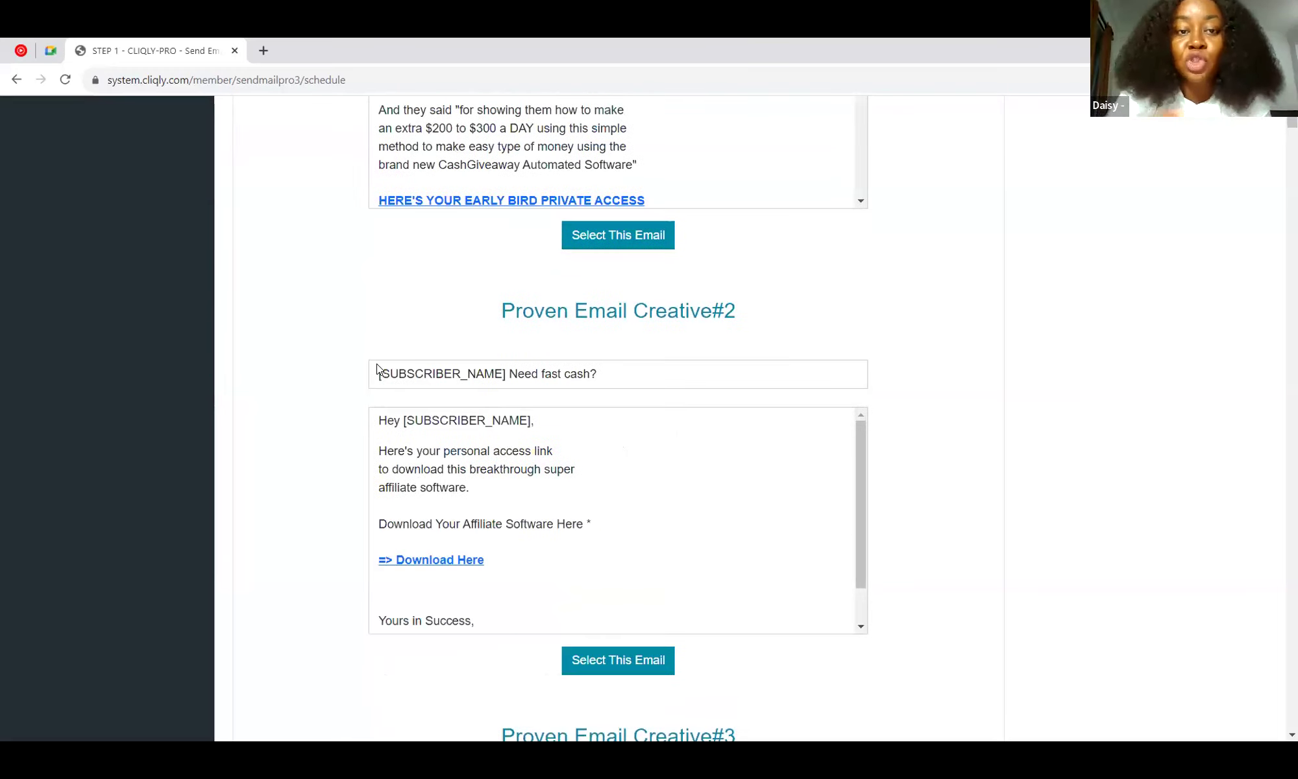
{"action": "scroll", "coordinate": [380, 369], "scroll_direction": "down", "scroll_amount": 1}
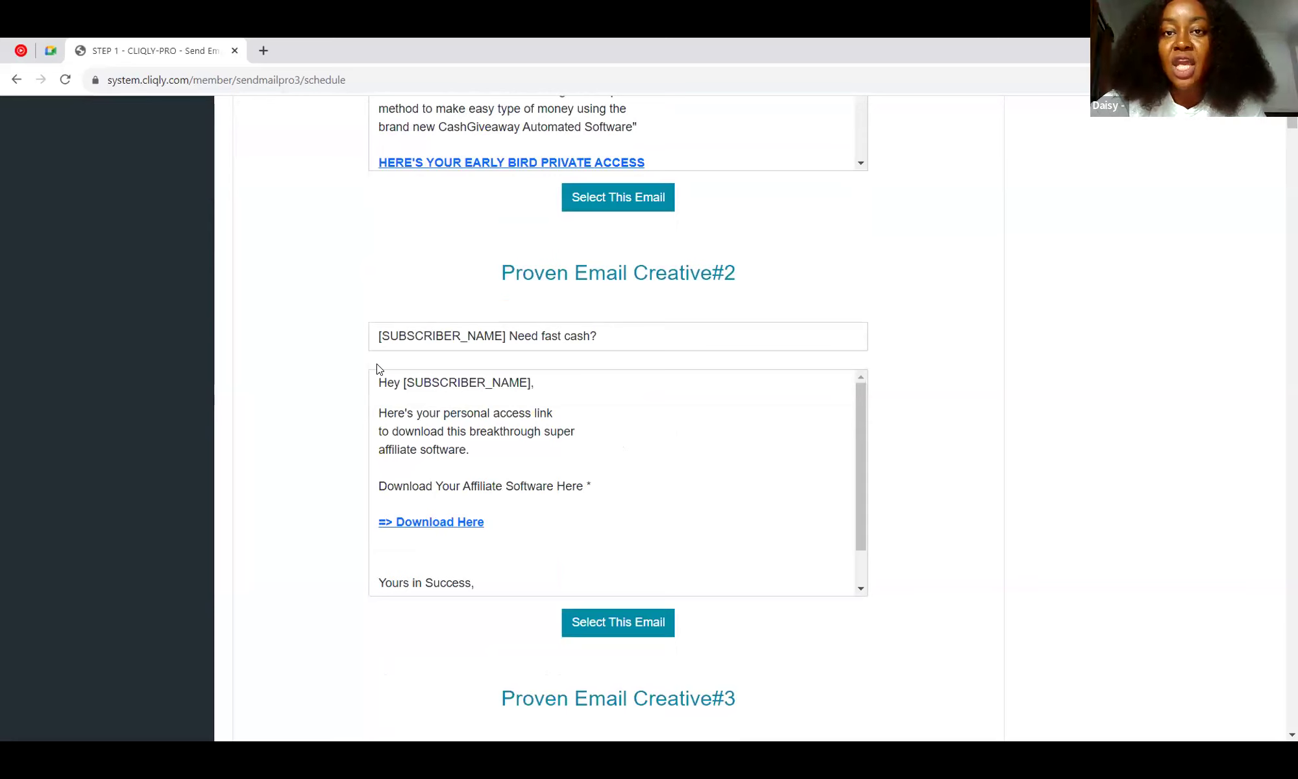
{"action": "scroll", "coordinate": [379, 369], "scroll_direction": "down", "scroll_amount": 2}
{"action": "scroll", "coordinate": [380, 368], "scroll_direction": "up", "scroll_amount": 1}
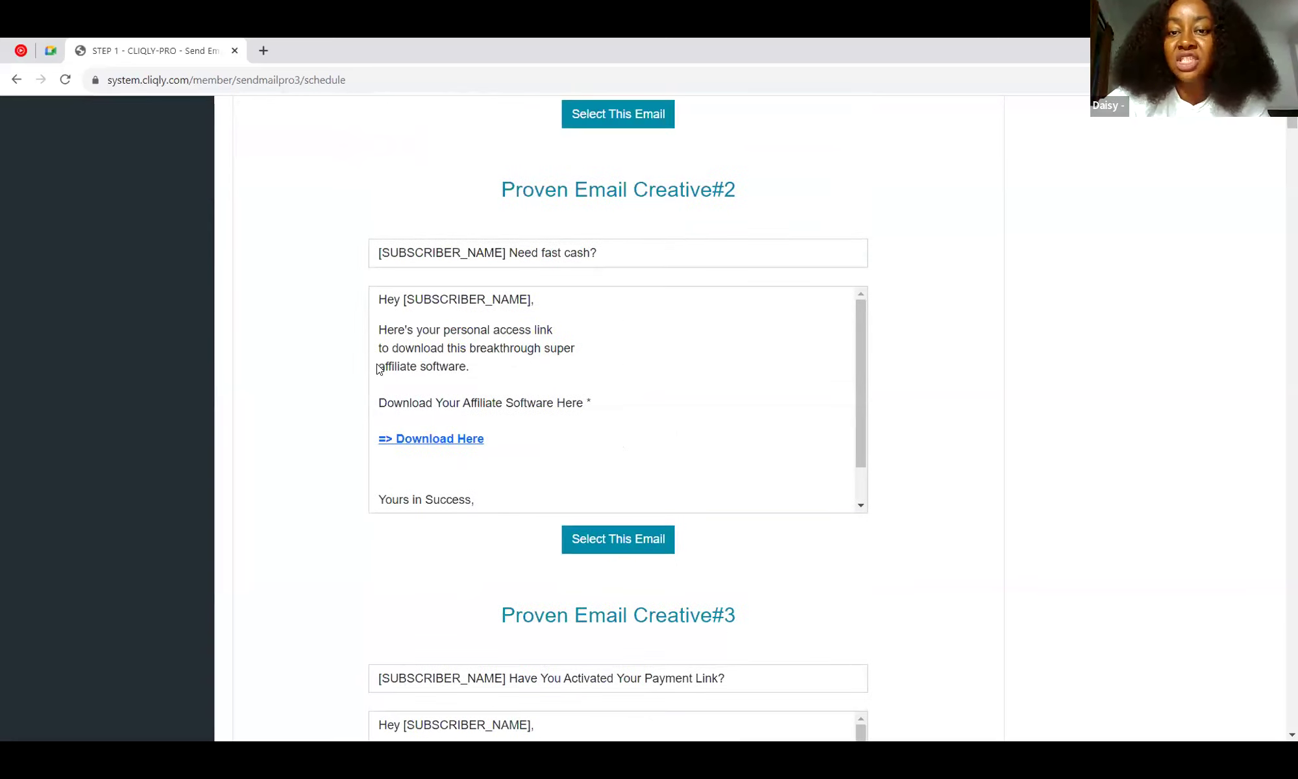
{"action": "scroll", "coordinate": [380, 369], "scroll_direction": "down", "scroll_amount": 3}
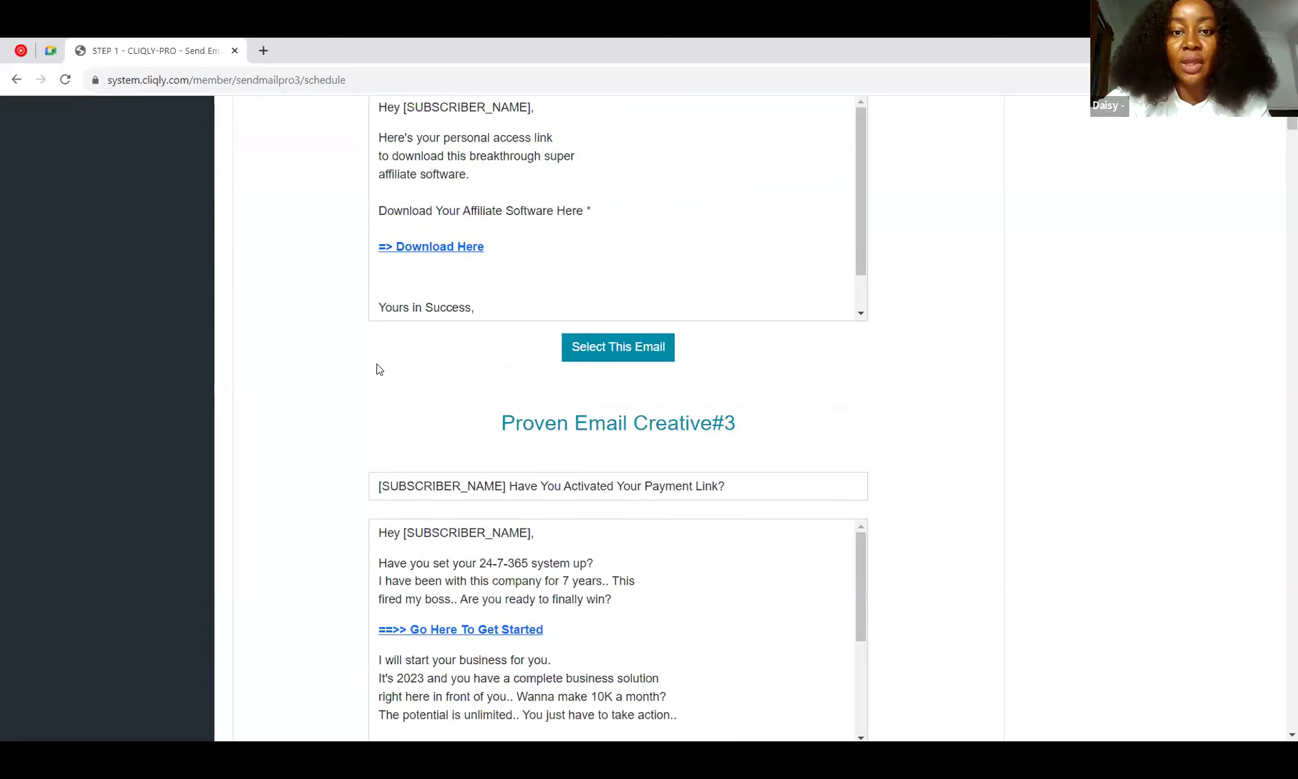
{"action": "scroll", "coordinate": [380, 369], "scroll_direction": "down", "scroll_amount": 1}
{"action": "scroll", "coordinate": [379, 368], "scroll_direction": "down", "scroll_amount": 4}
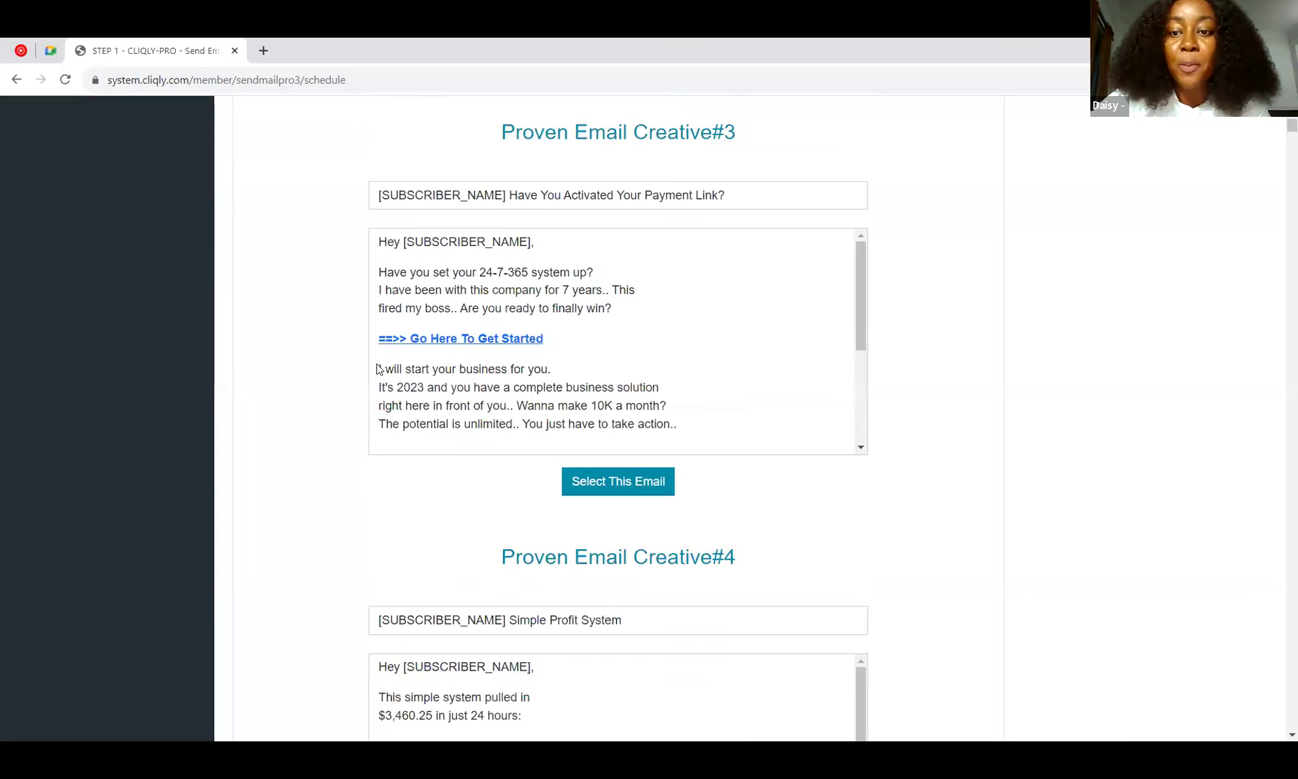
{"action": "scroll", "coordinate": [379, 368], "scroll_direction": "down", "scroll_amount": 4}
{"action": "scroll", "coordinate": [380, 368], "scroll_direction": "down", "scroll_amount": 3}
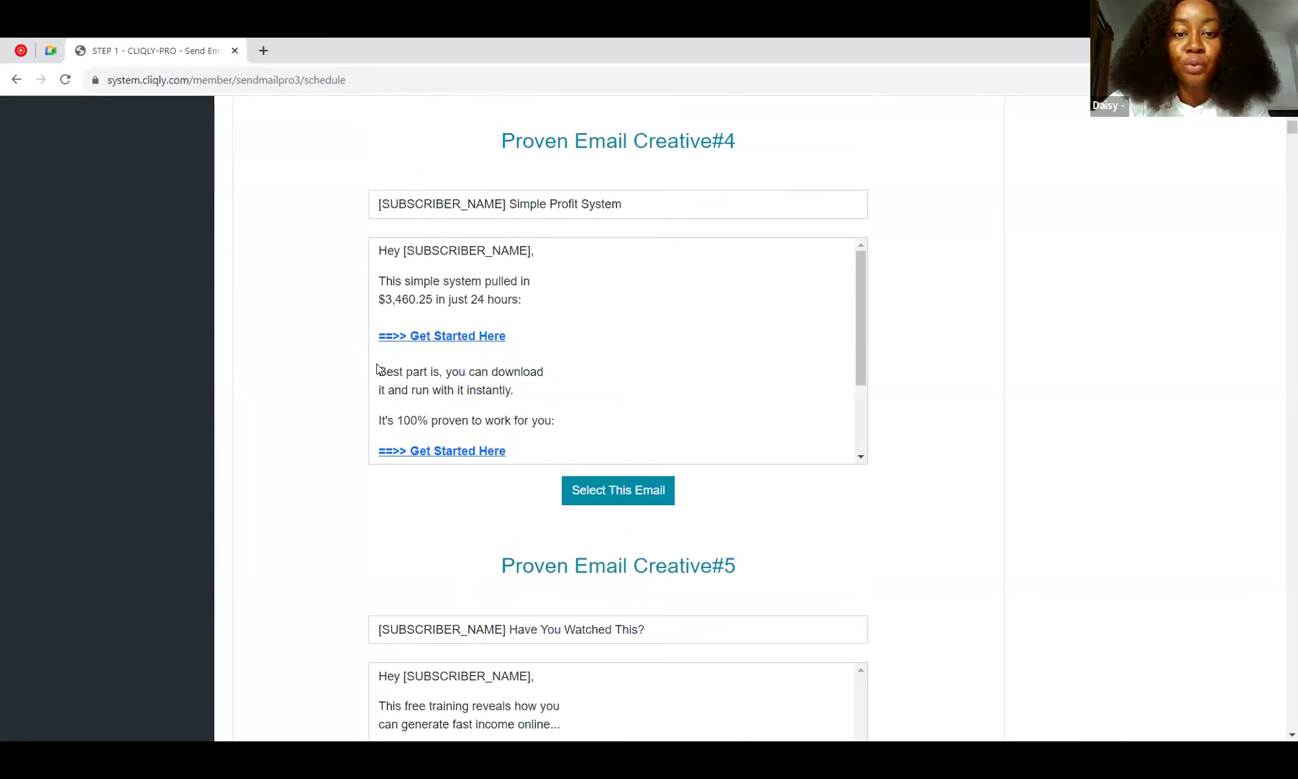
- Continue comparing the prewritten email subjects and messages from Proven Email Creative#5 to Creative#12
{"action": "scroll", "coordinate": [380, 369], "scroll_direction": "down", "scroll_amount": 5}
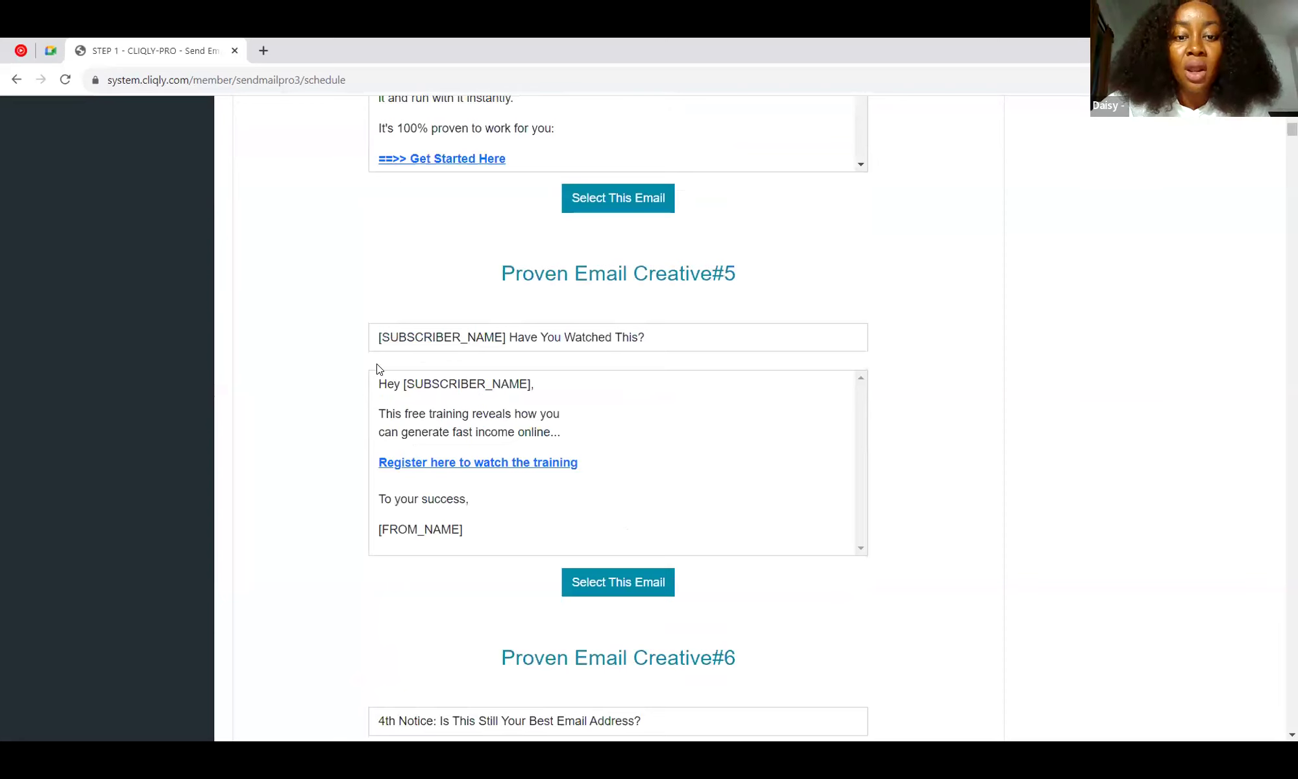
{"action": "scroll", "coordinate": [379, 368], "scroll_direction": "down", "scroll_amount": 7}
{"action": "scroll", "coordinate": [379, 369], "scroll_direction": "down", "scroll_amount": 10}
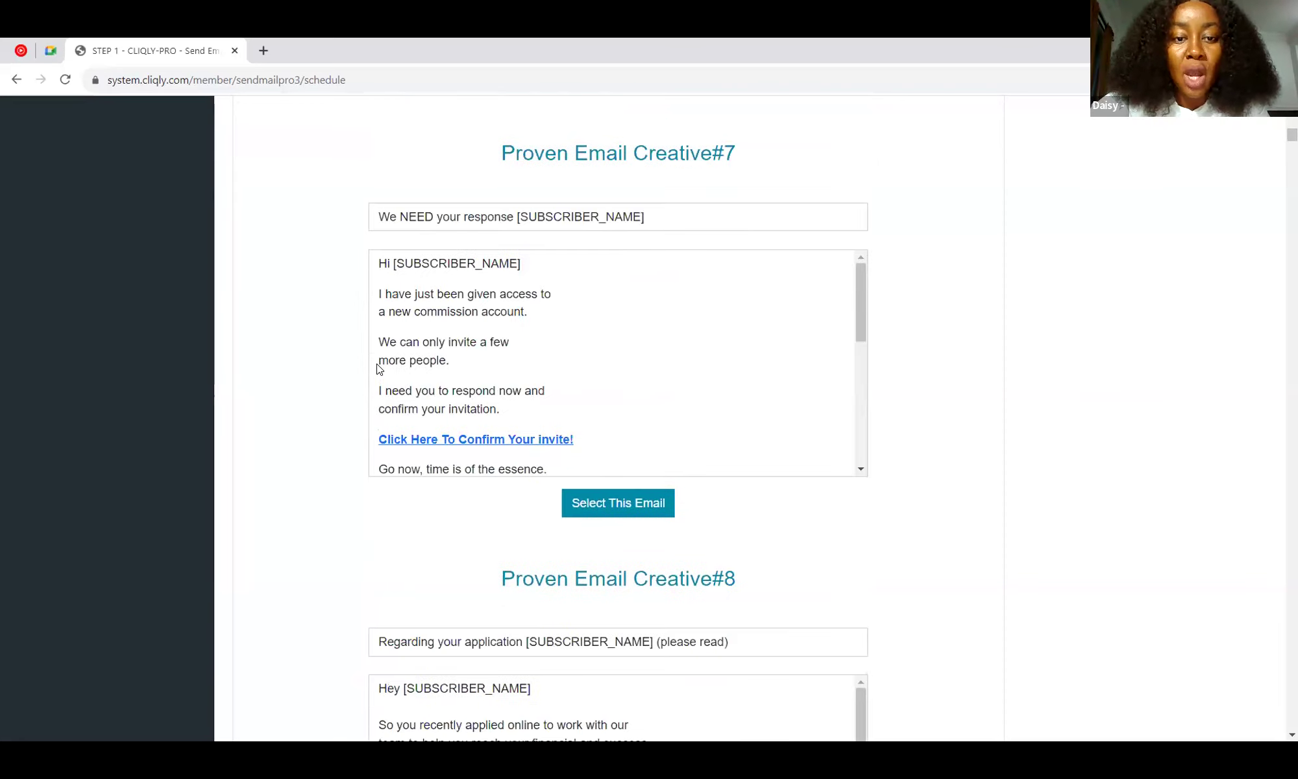
{"action": "scroll", "coordinate": [379, 369], "scroll_direction": "down", "scroll_amount": 5}
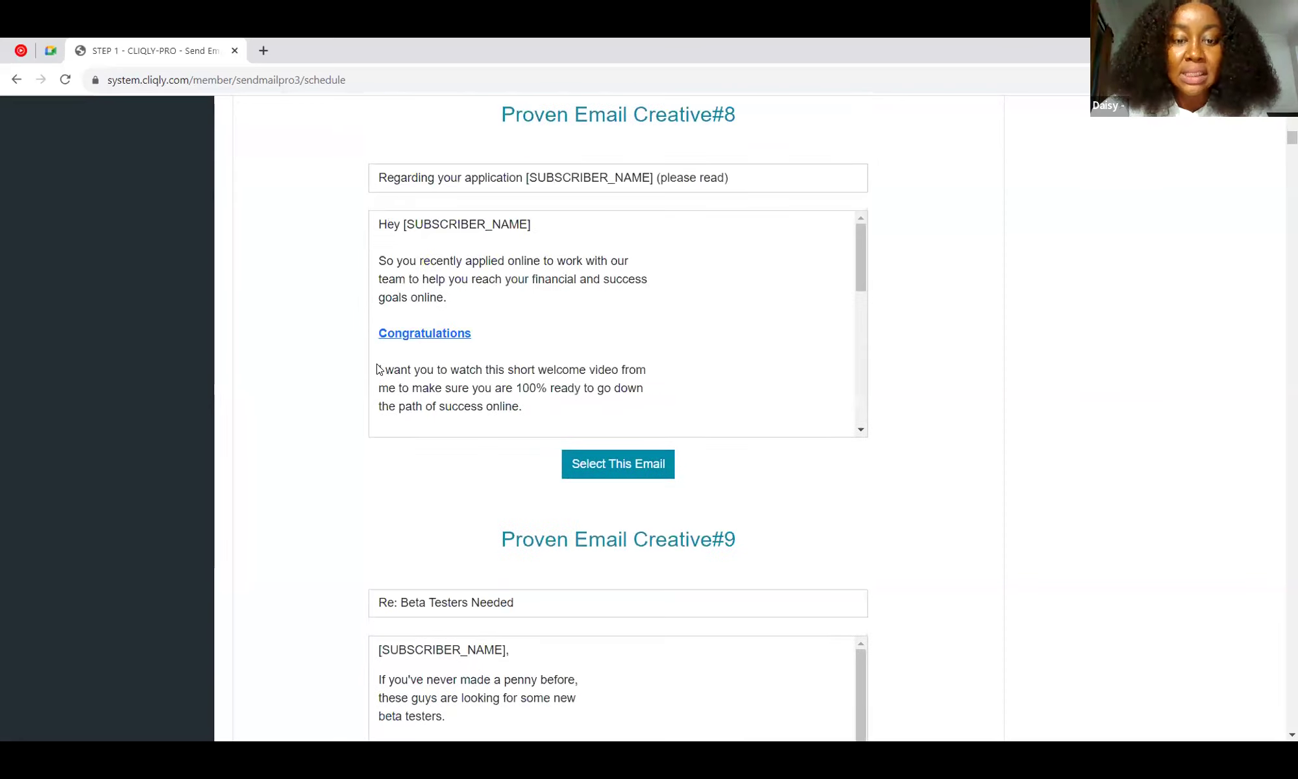
{"action": "scroll", "coordinate": [380, 369], "scroll_direction": "down", "scroll_amount": 6}
{"action": "scroll", "coordinate": [380, 369], "scroll_direction": "down", "scroll_amount": 3}
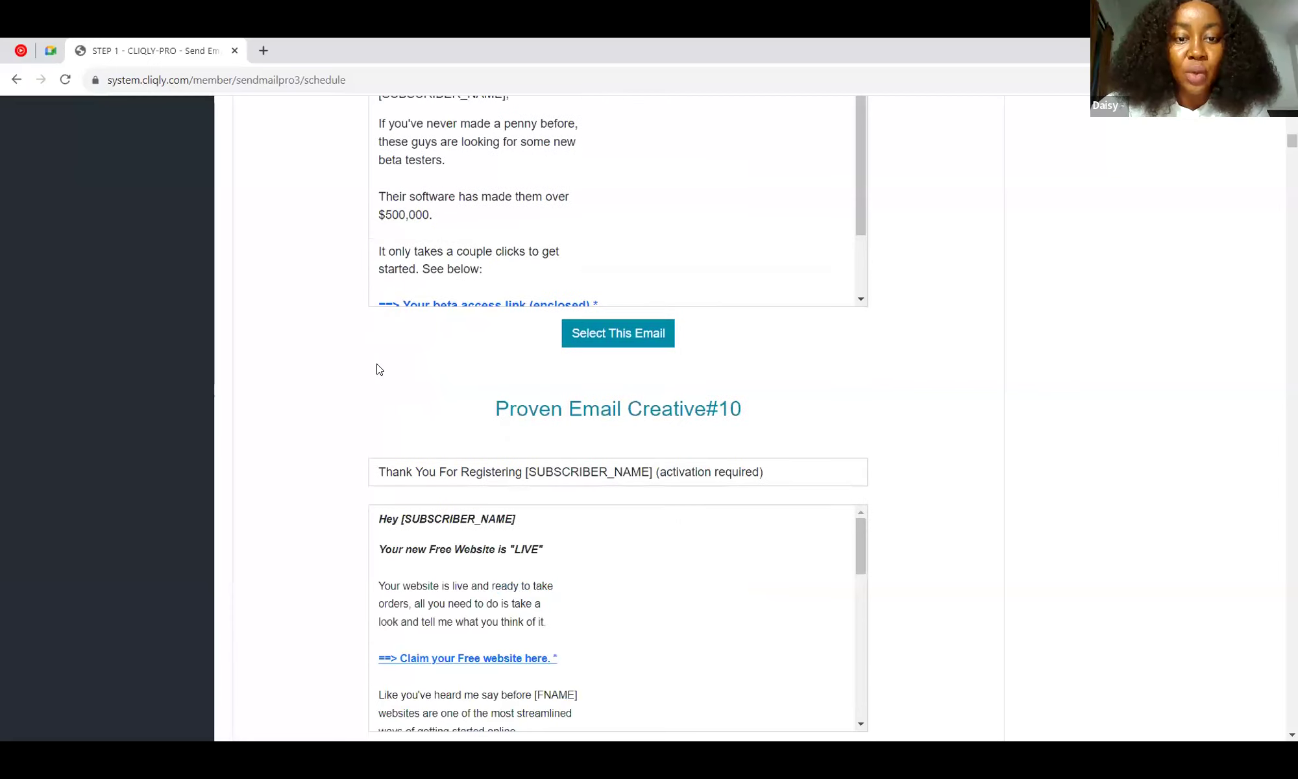
{"action": "scroll", "coordinate": [380, 369], "scroll_direction": "down", "scroll_amount": 5}
{"action": "scroll", "coordinate": [377, 368], "scroll_direction": "down", "scroll_amount": 5}
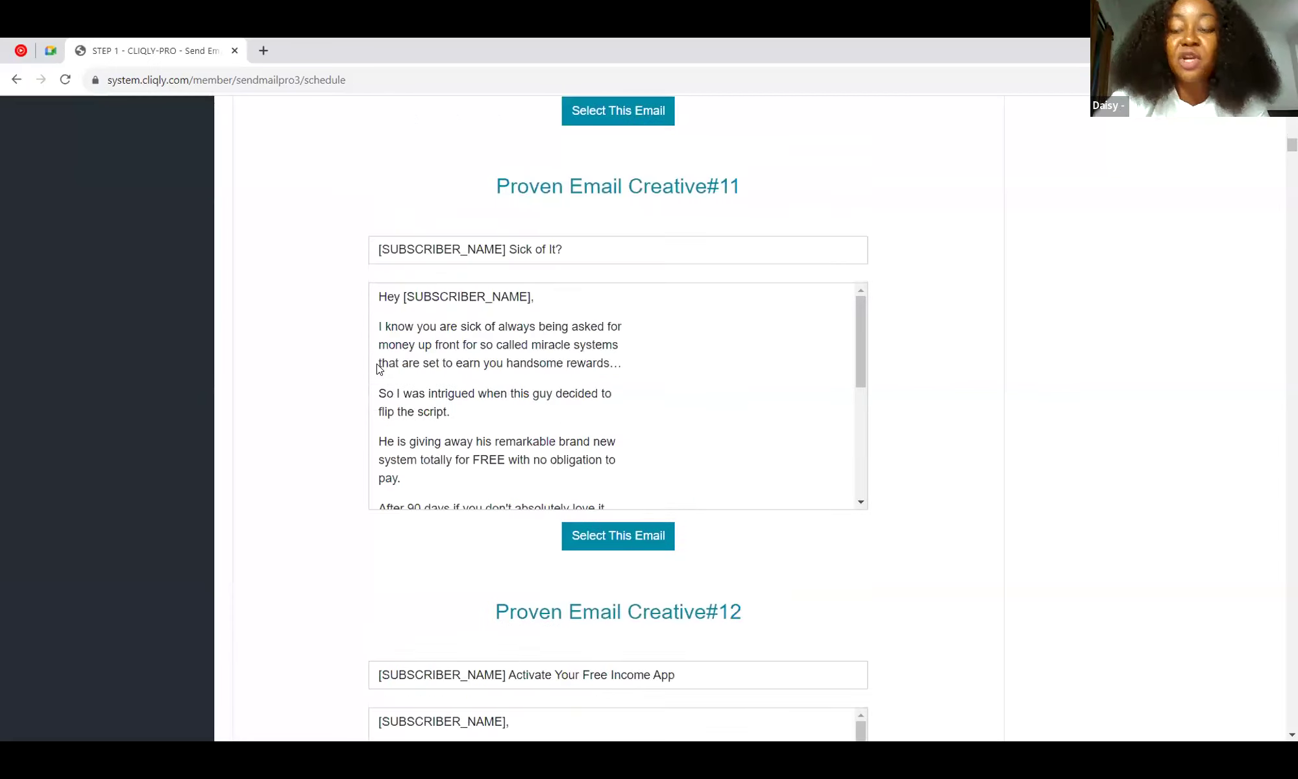
{"action": "scroll", "coordinate": [380, 369], "scroll_direction": "down", "scroll_amount": 3}
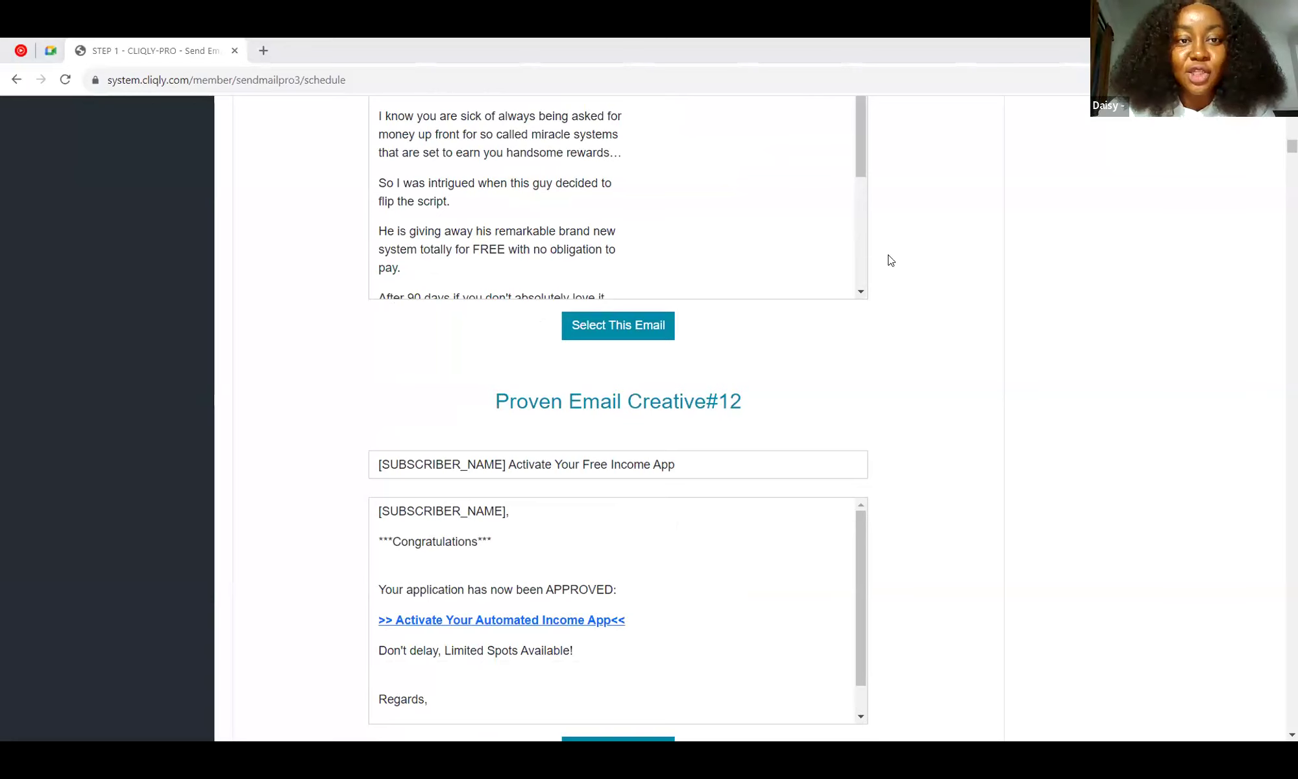
- Return to Proven Email Creative#4, with the subject "[SUBSCRIBER_NAME] Simple Profit System", and select it for the mailing
{"action": "scroll", "coordinate": [890, 260], "scroll_direction": "up", "scroll_amount": 15}
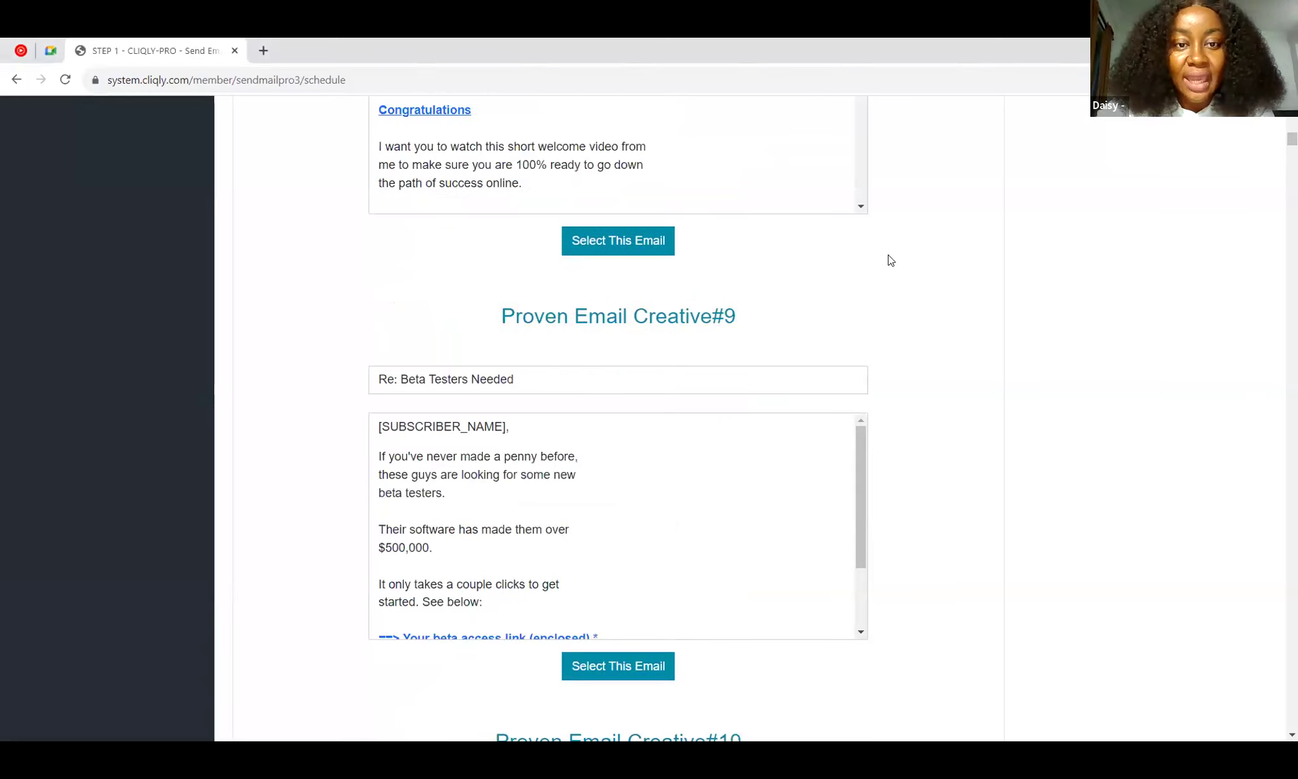
{"action": "scroll", "coordinate": [890, 259], "scroll_direction": "up", "scroll_amount": 9}
{"action": "scroll", "coordinate": [890, 259], "scroll_direction": "up", "scroll_amount": 4}
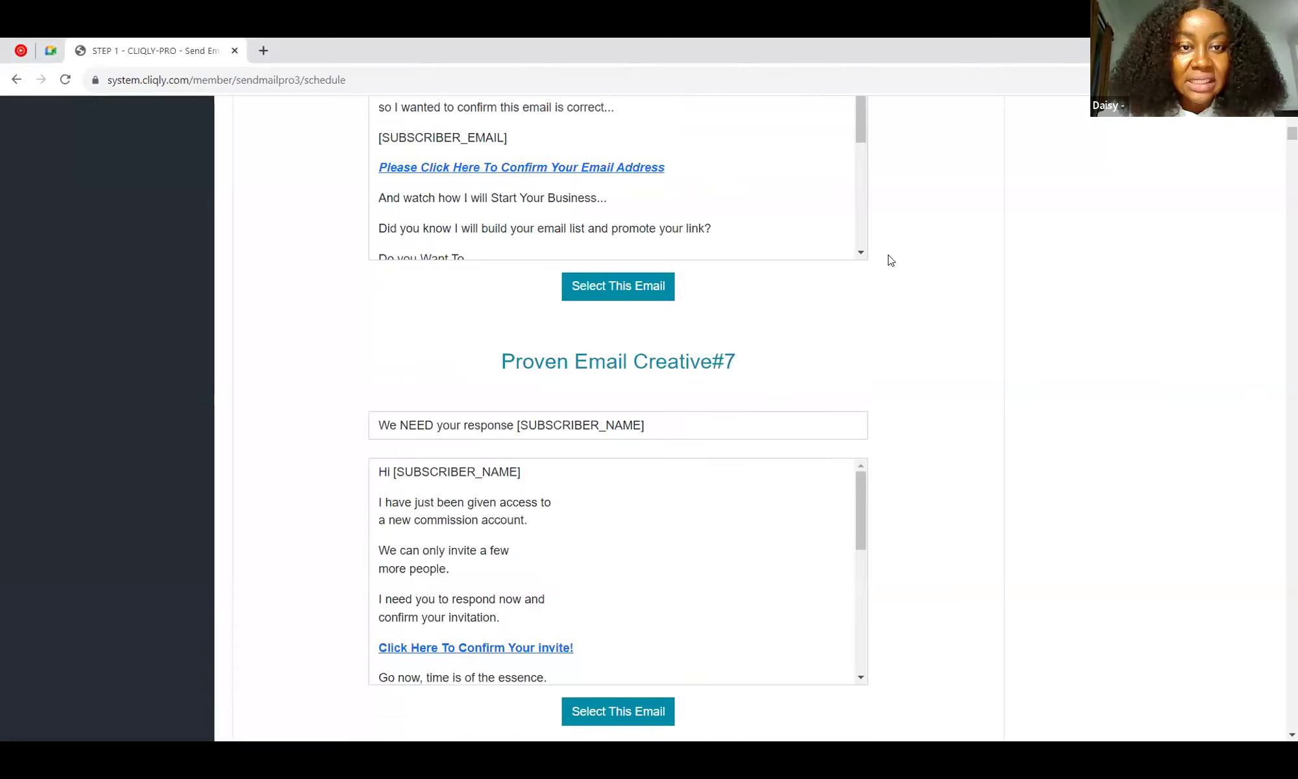
{"action": "scroll", "coordinate": [890, 259], "scroll_direction": "up", "scroll_amount": 5}
{"action": "scroll", "coordinate": [890, 260], "scroll_direction": "up", "scroll_amount": 7}
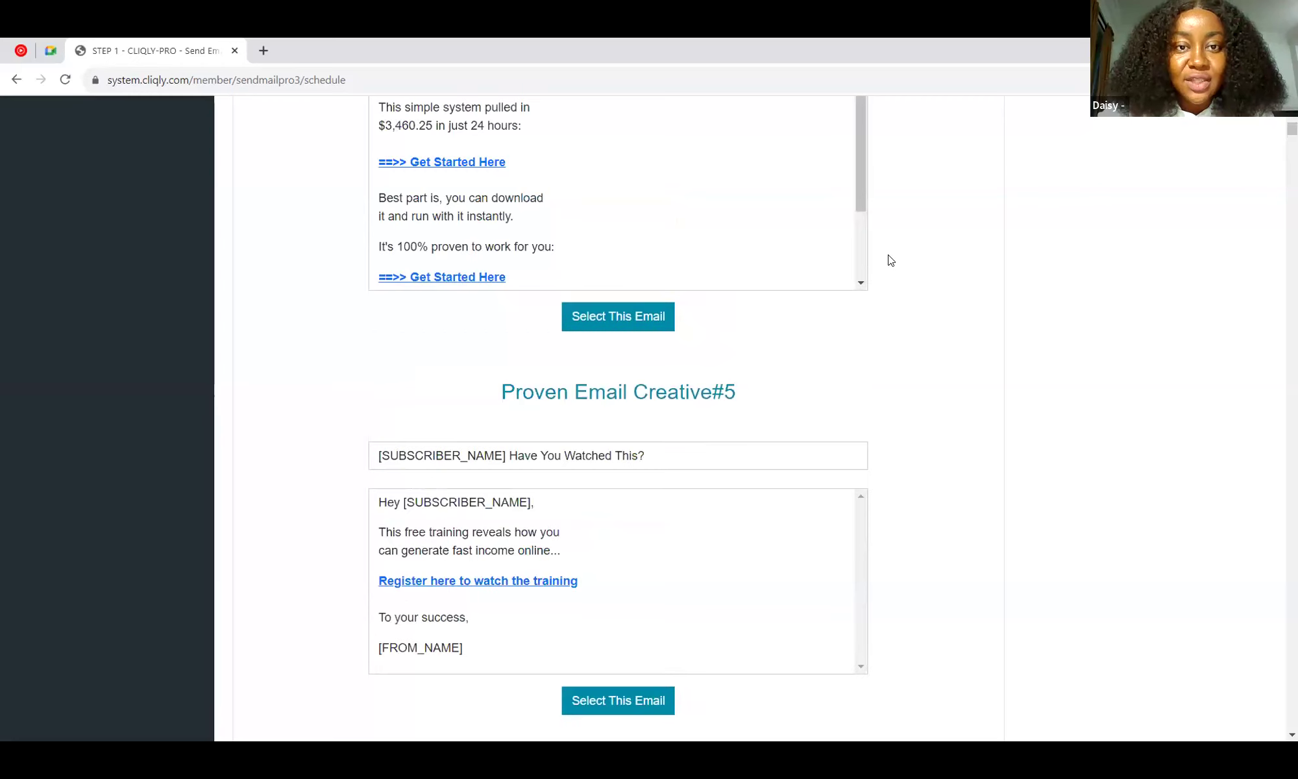
{"action": "scroll", "coordinate": [890, 259], "scroll_direction": "up", "scroll_amount": 5}
{"action": "scroll", "coordinate": [890, 260], "scroll_direction": "up", "scroll_amount": 1}
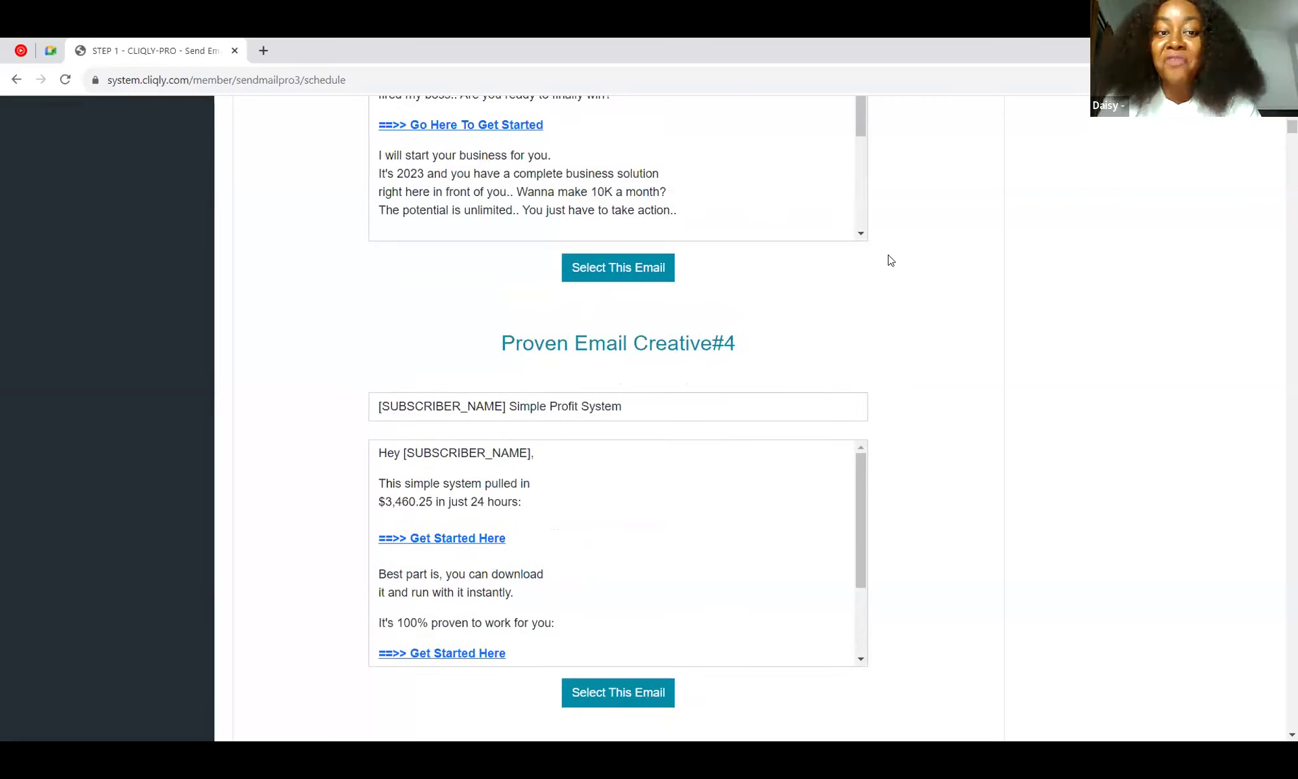
{"action": "scroll", "coordinate": [890, 260], "scroll_direction": "down", "scroll_amount": 1}
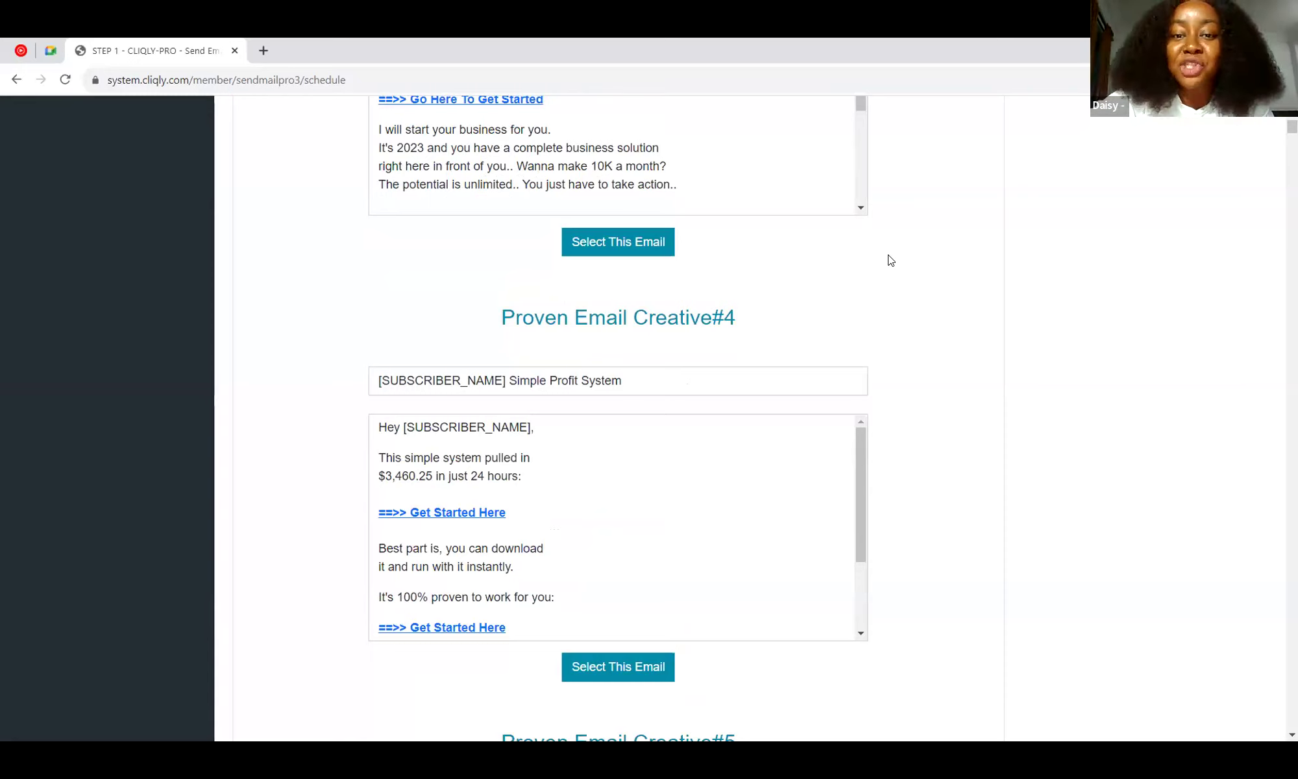
{"action": "scroll", "coordinate": [890, 260], "scroll_direction": "down", "scroll_amount": 3}
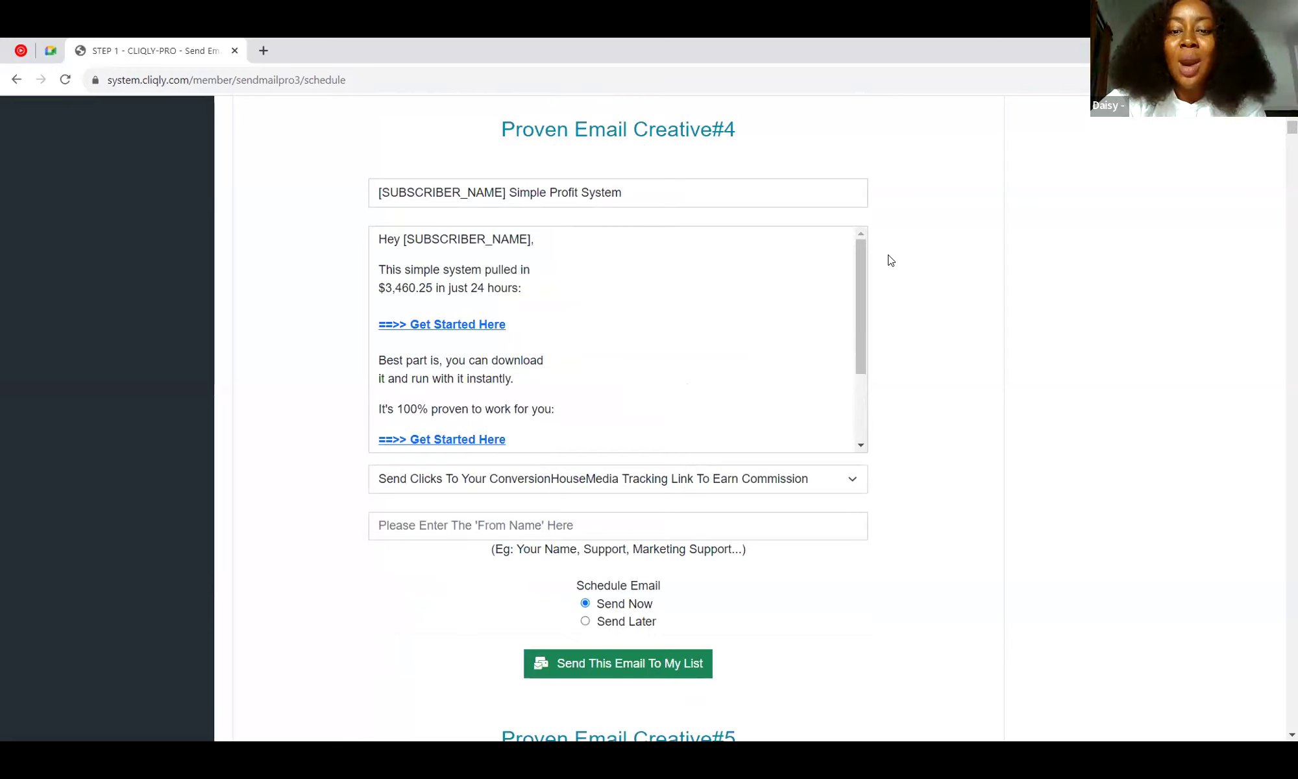
- Enter a sender's first name as the From Name of the Creative#4 email
{"action": "scroll", "coordinate": [890, 261], "scroll_direction": "down", "scroll_amount": 3}
{"action": "key", "text": "Tab"}
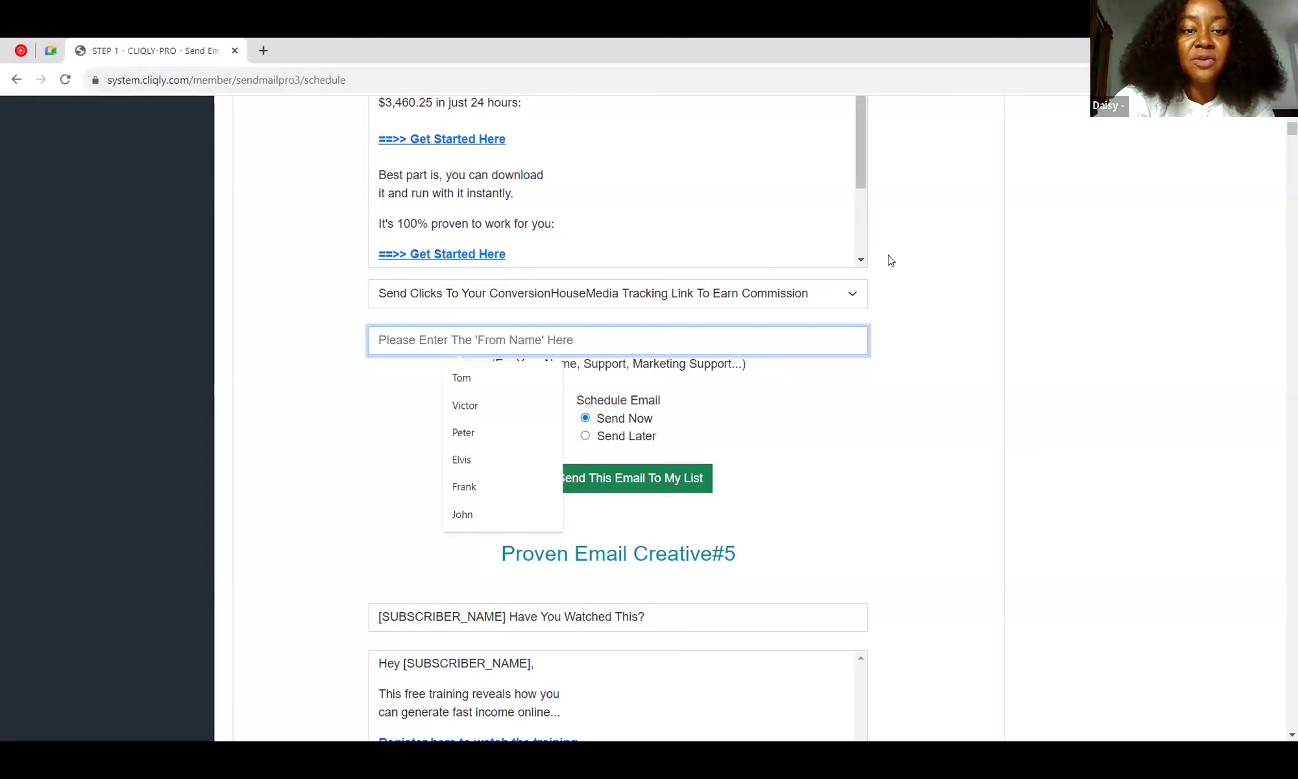
{"action": "type", "text": "Tom"}
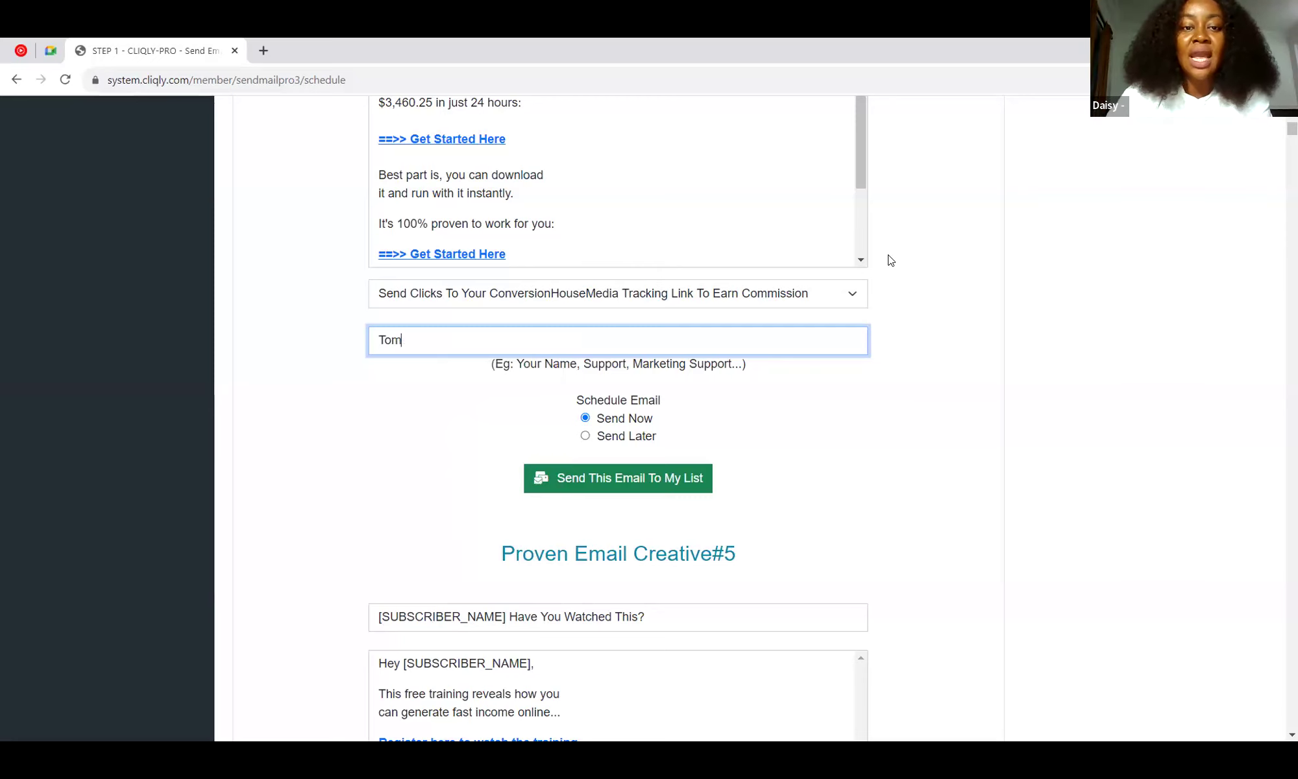
- Send the Creative#4 email to the list with the Send Now option and confirm the sending
{"action": "scroll", "coordinate": [889, 260], "scroll_direction": "down", "scroll_amount": 1}
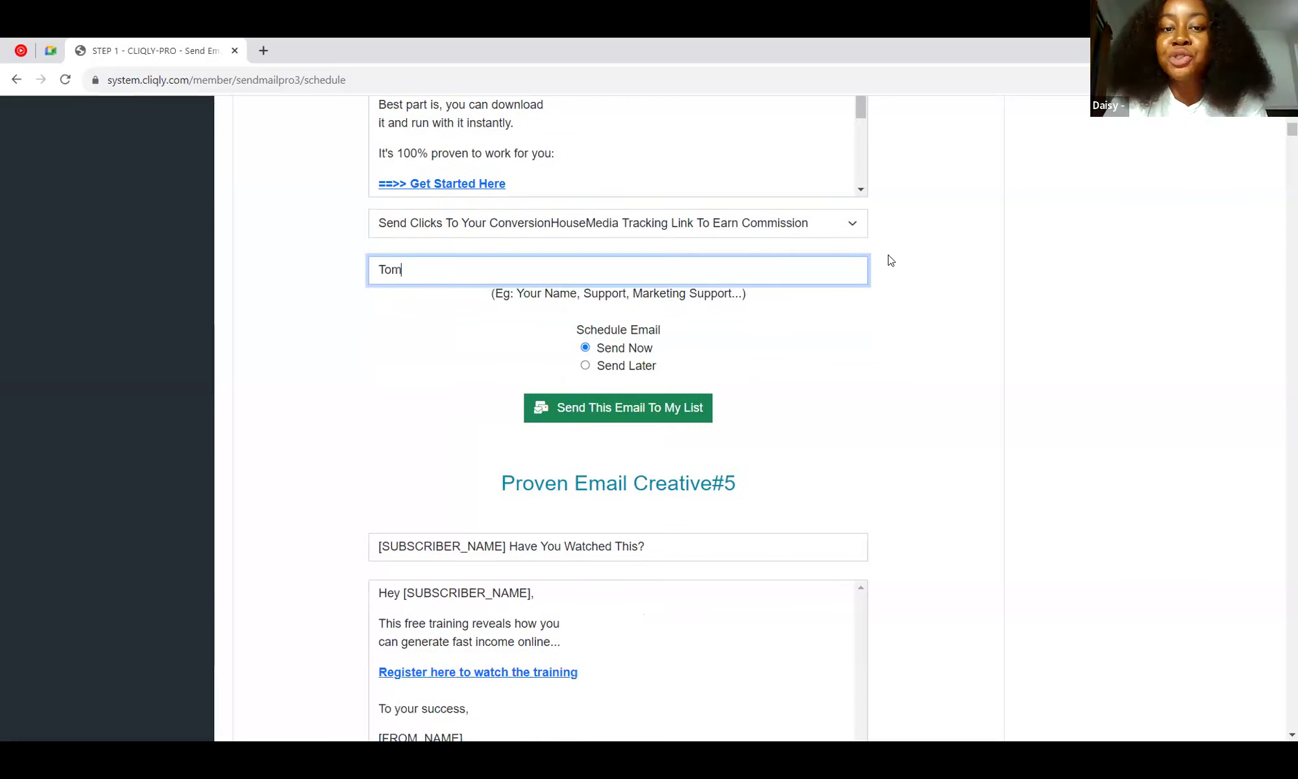
{"action": "scroll", "coordinate": [889, 259], "scroll_direction": "down", "scroll_amount": 1}
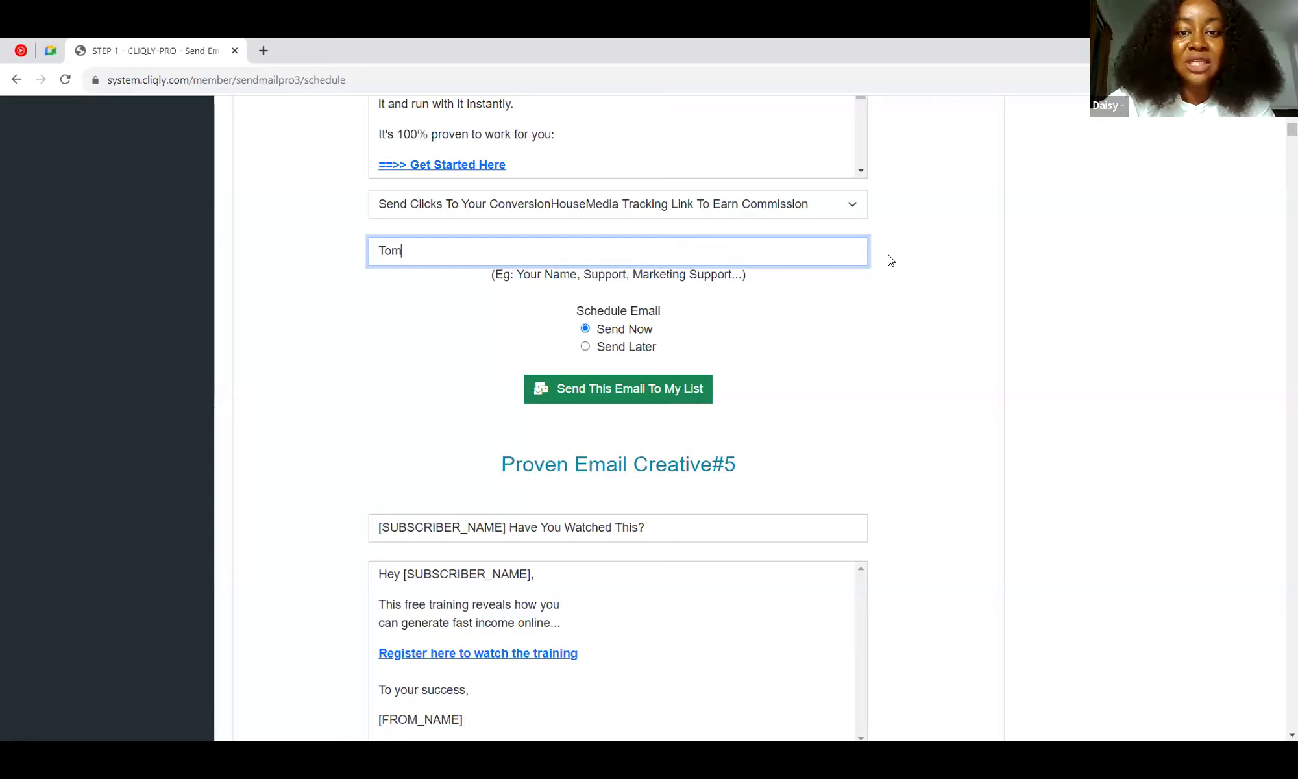
{"action": "scroll", "coordinate": [890, 259], "scroll_direction": "down", "scroll_amount": 1}
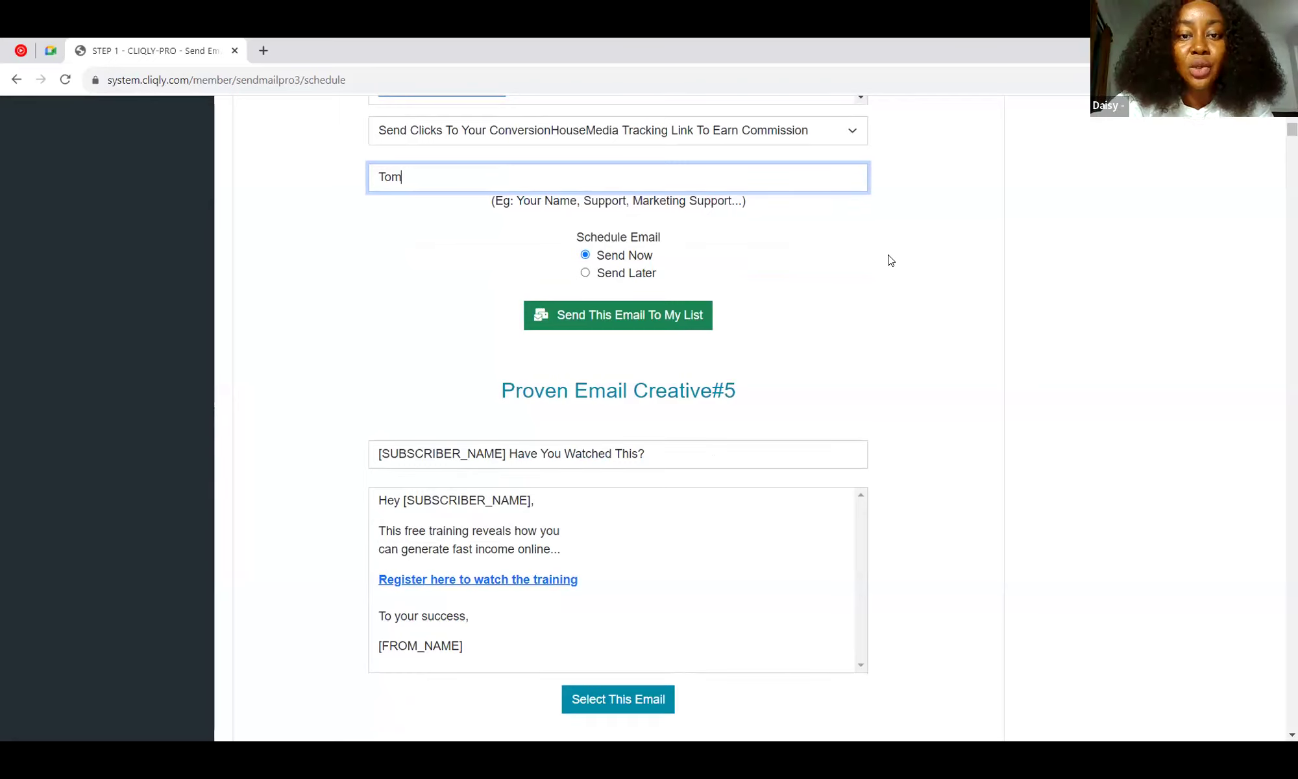
{"action": "key", "text": "Return"}
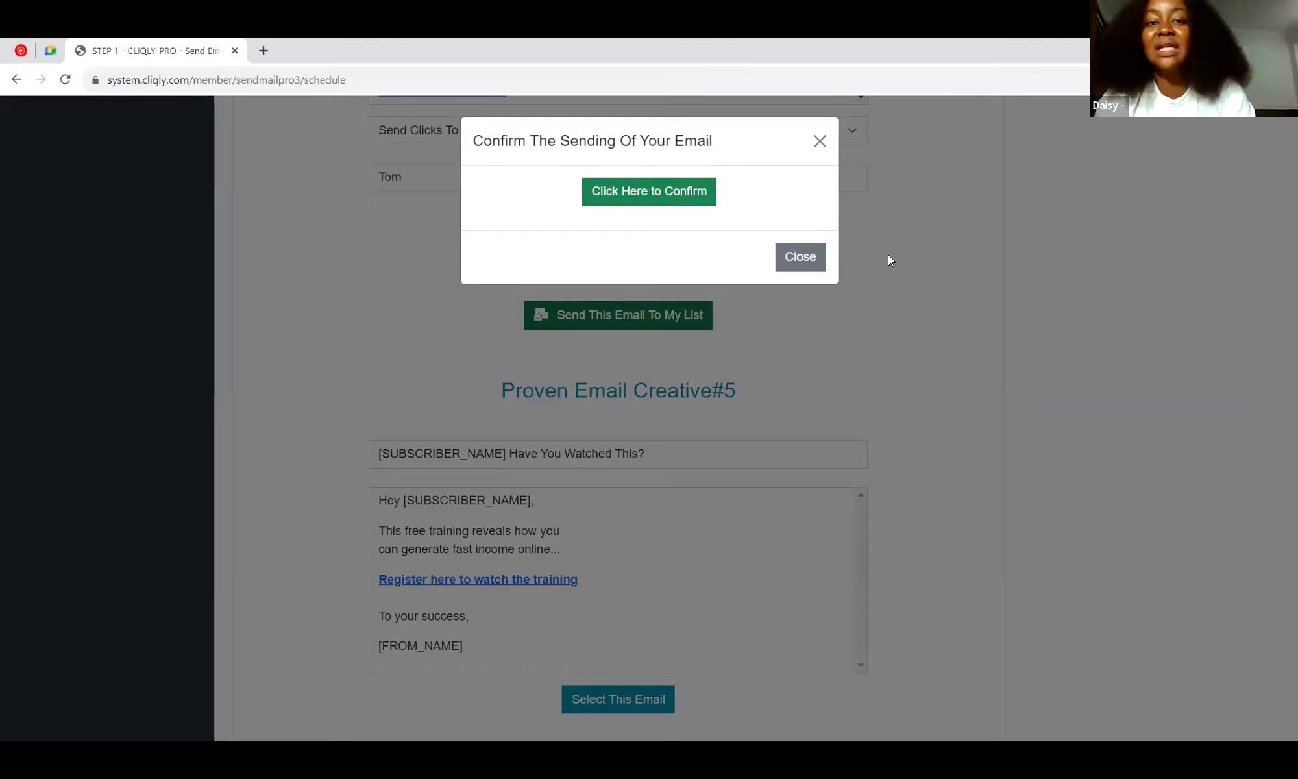
{"action": "key", "text": "Tab"}
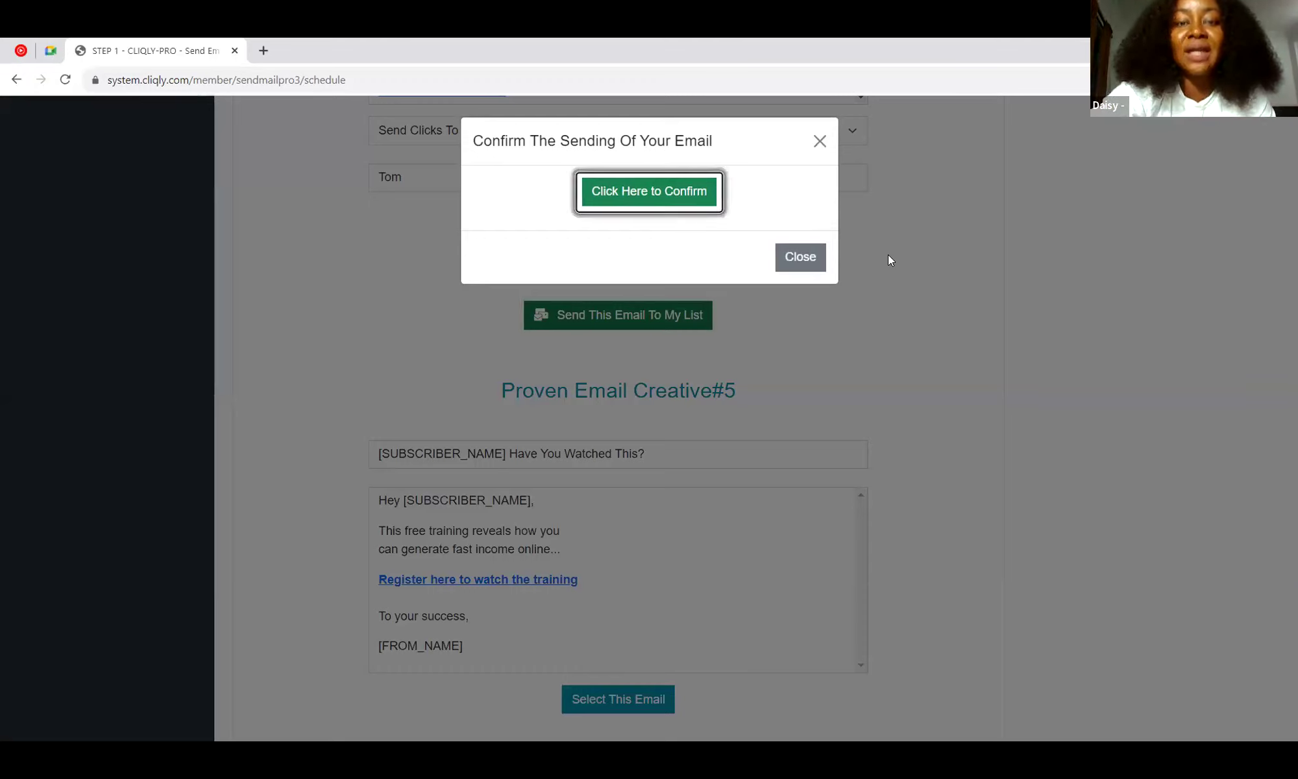
{"action": "key", "text": "Return"}
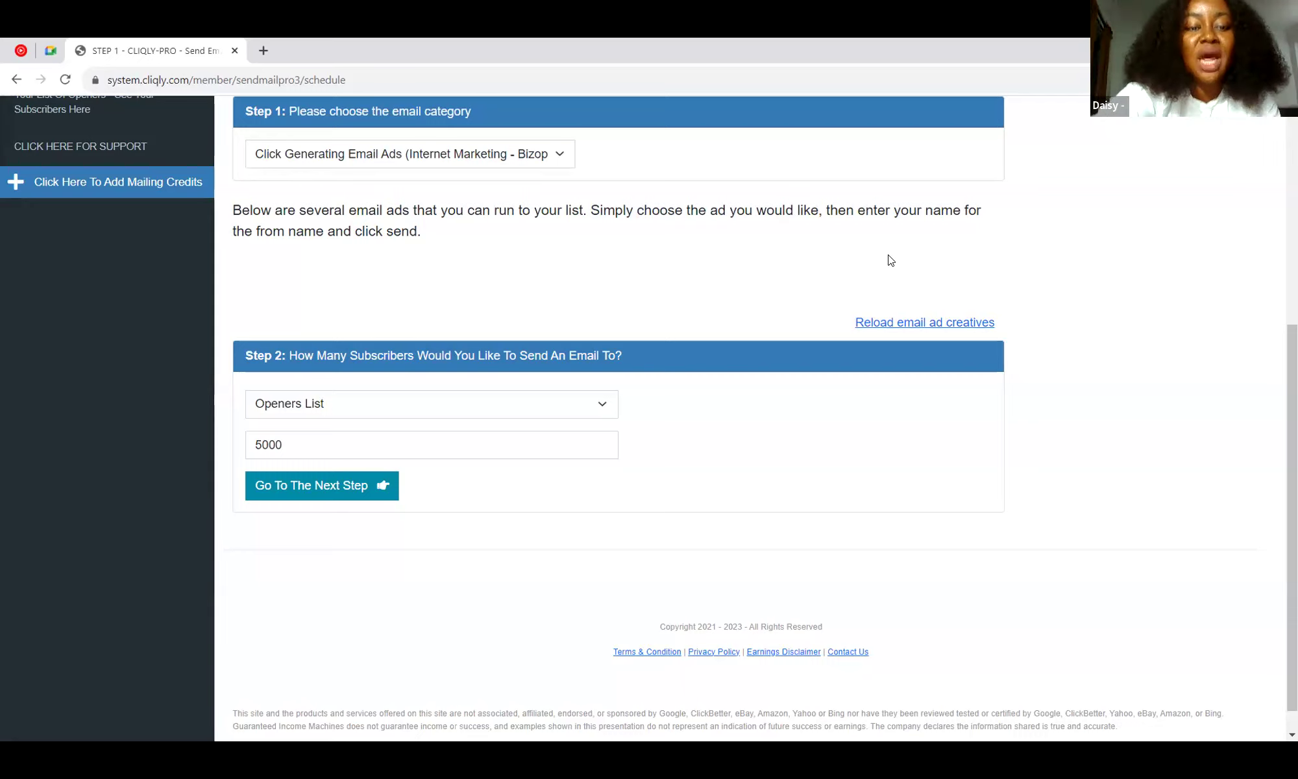
- Proceed with another mailing to 5000 subscribers from the Openers List and bring up its email templates
{"action": "key", "text": "Tab"}
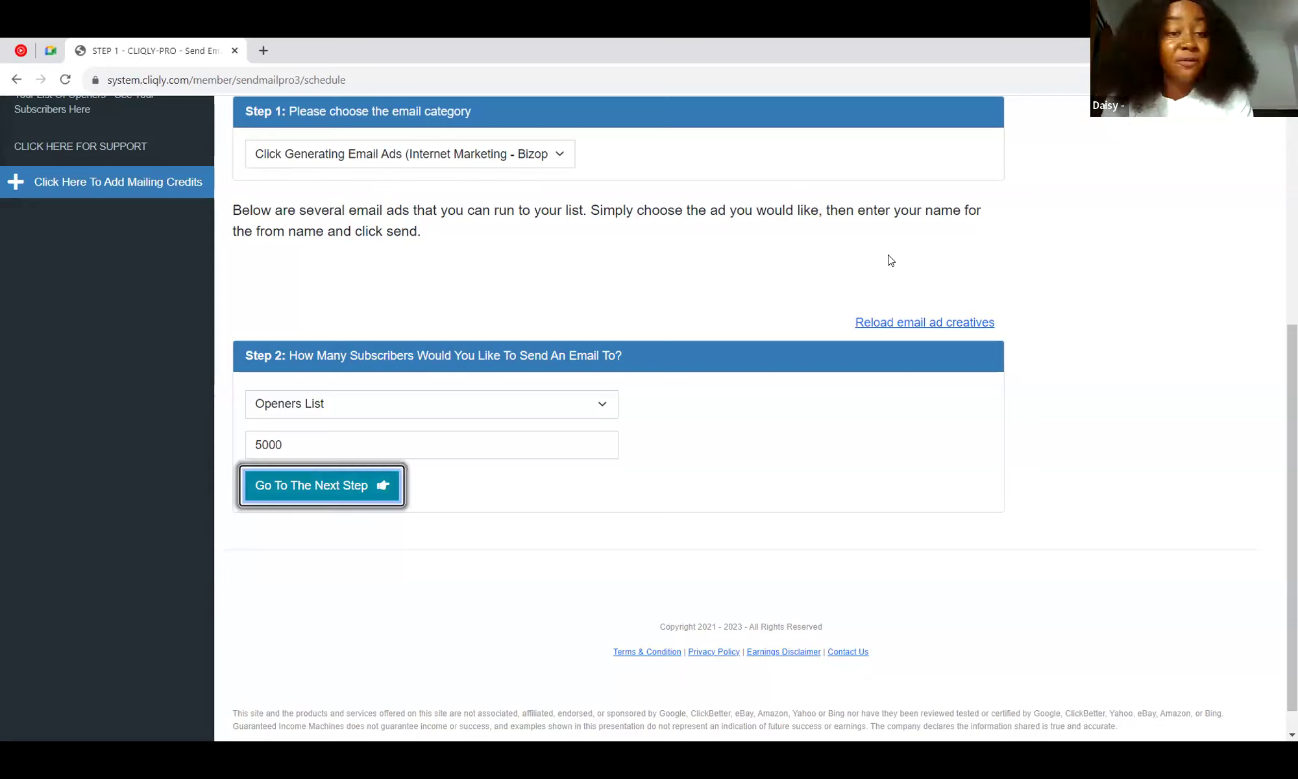
{"action": "key", "text": "Return"}
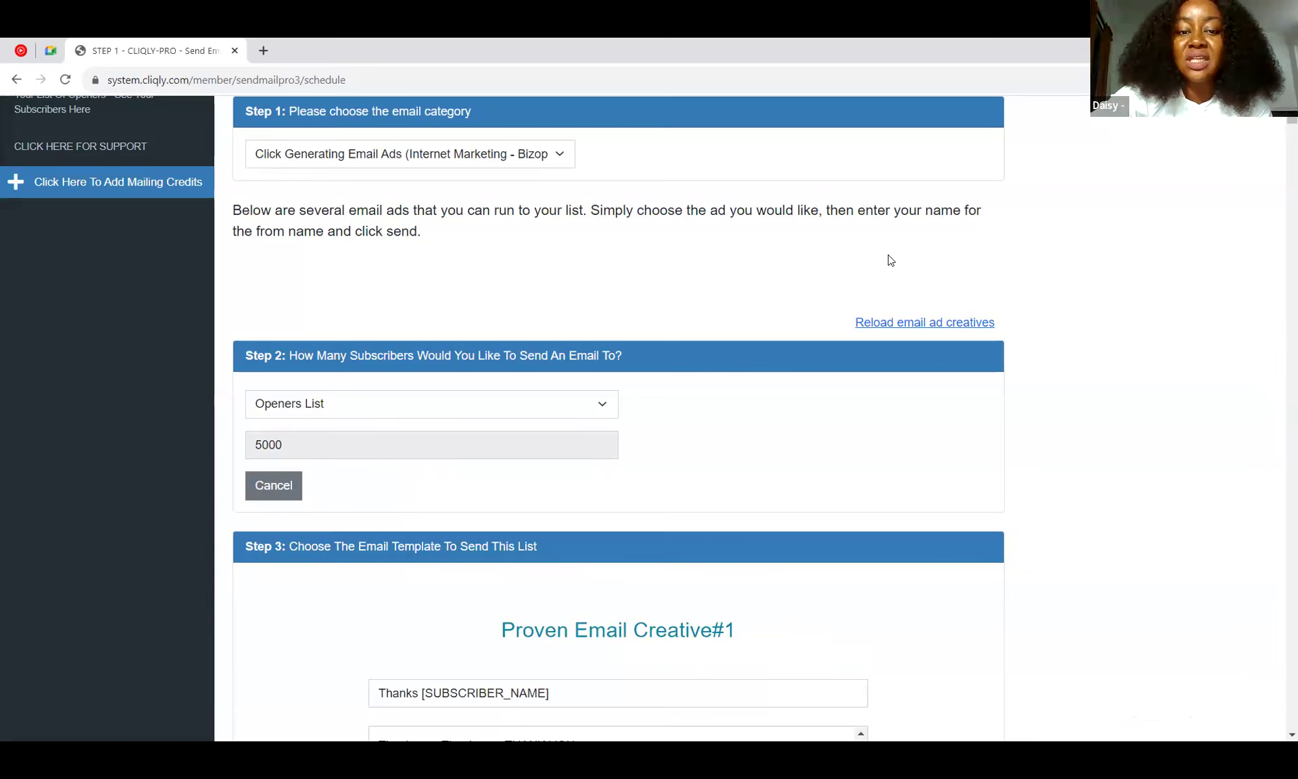
{"action": "scroll", "coordinate": [890, 260], "scroll_direction": "down", "scroll_amount": 2}
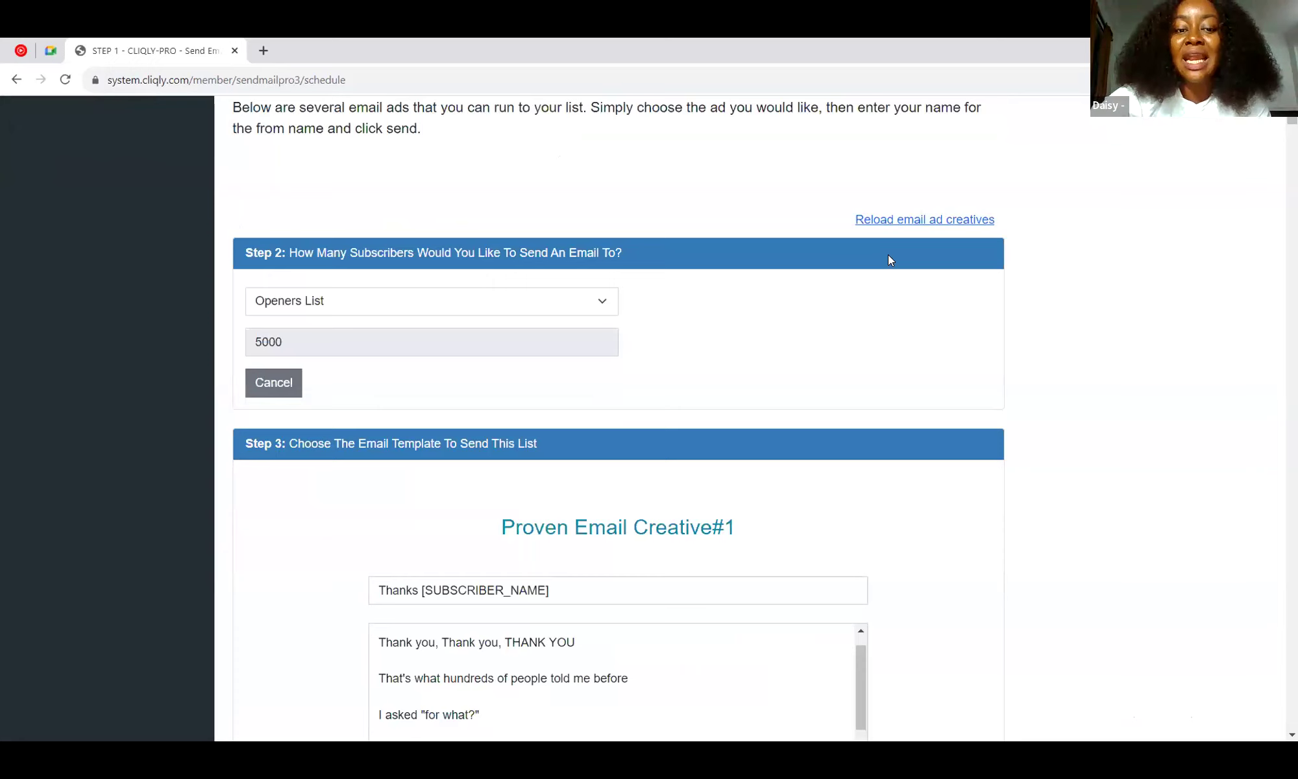
- Look through the prewritten templates and select Proven Email Creative#11, with the subject "[SUBSCRIBER_NAME] Activate Your Free Income App", for the mailing
{"action": "scroll", "coordinate": [890, 260], "scroll_direction": "down", "scroll_amount": 6}
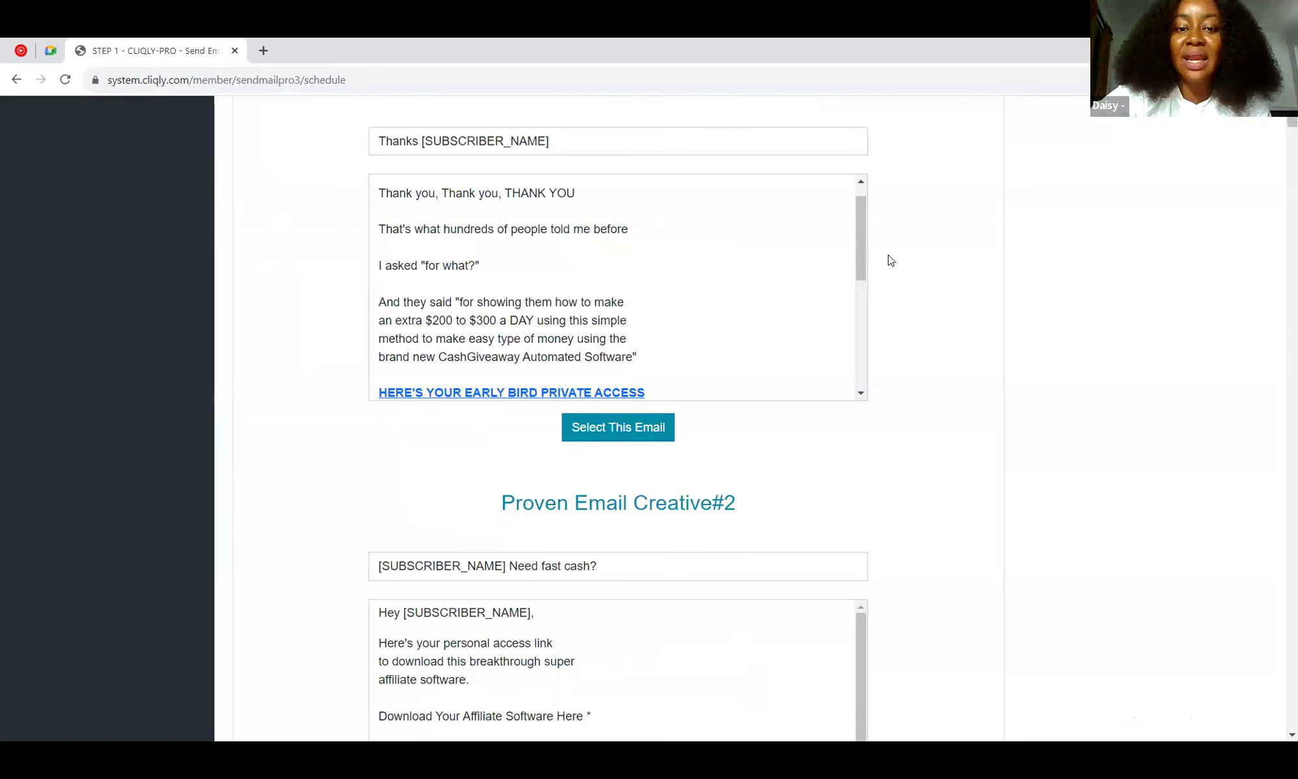
{"action": "scroll", "coordinate": [890, 260], "scroll_direction": "down", "scroll_amount": 2}
{"action": "scroll", "coordinate": [890, 260], "scroll_direction": "down", "scroll_amount": 3}
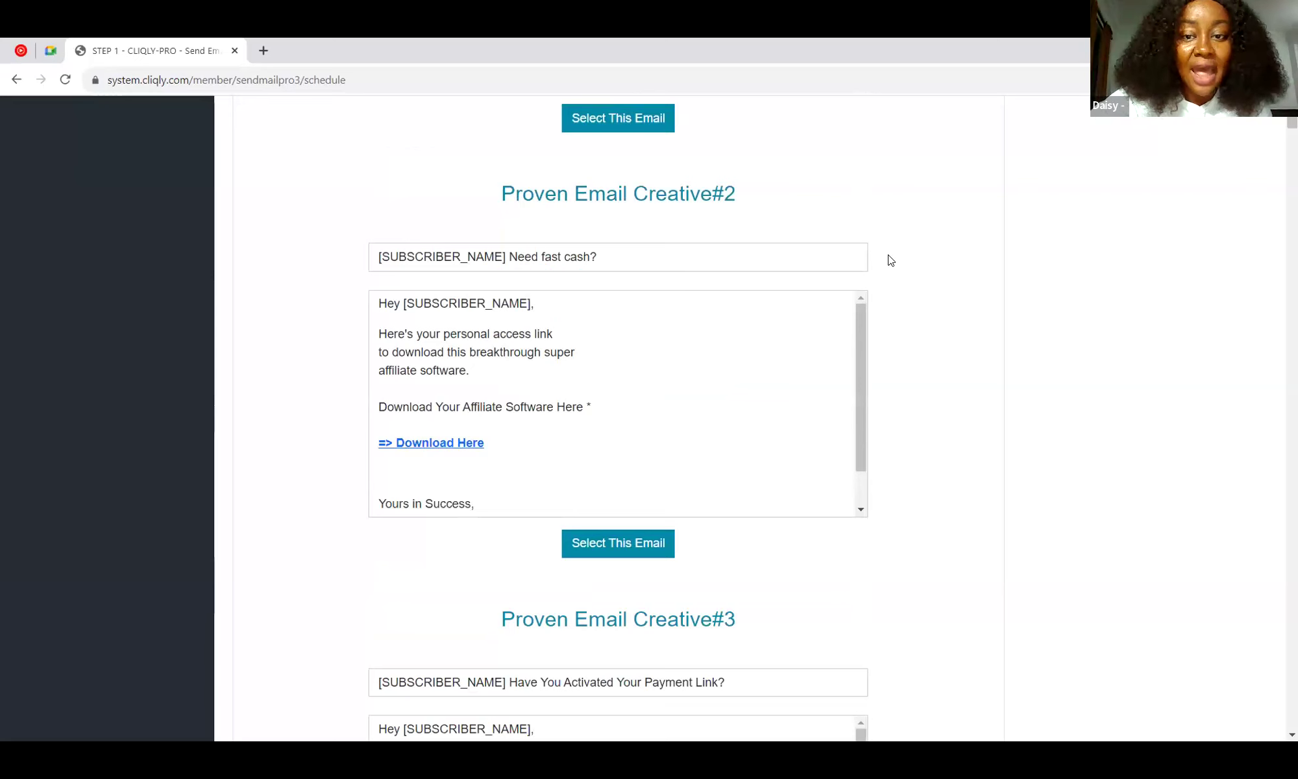
{"action": "scroll", "coordinate": [890, 260], "scroll_direction": "down", "scroll_amount": 3}
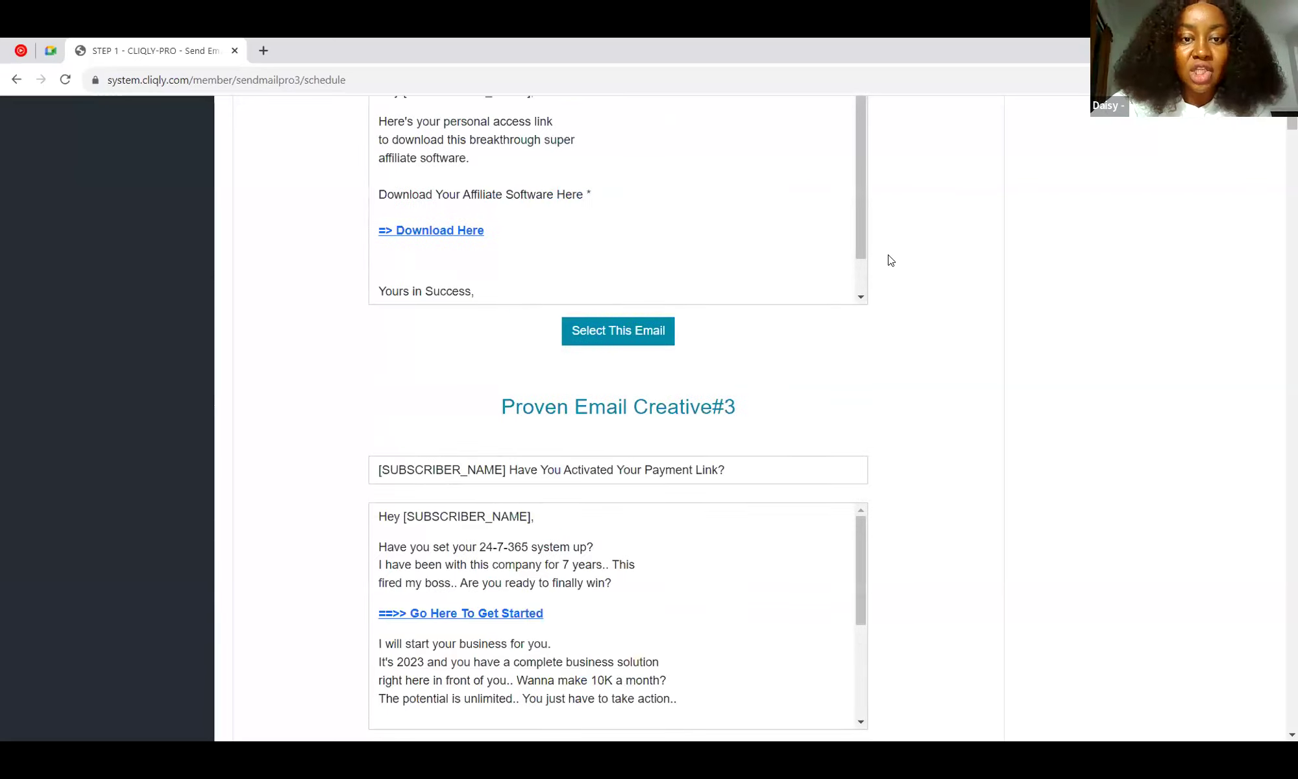
{"action": "scroll", "coordinate": [890, 260], "scroll_direction": "up", "scroll_amount": 2}
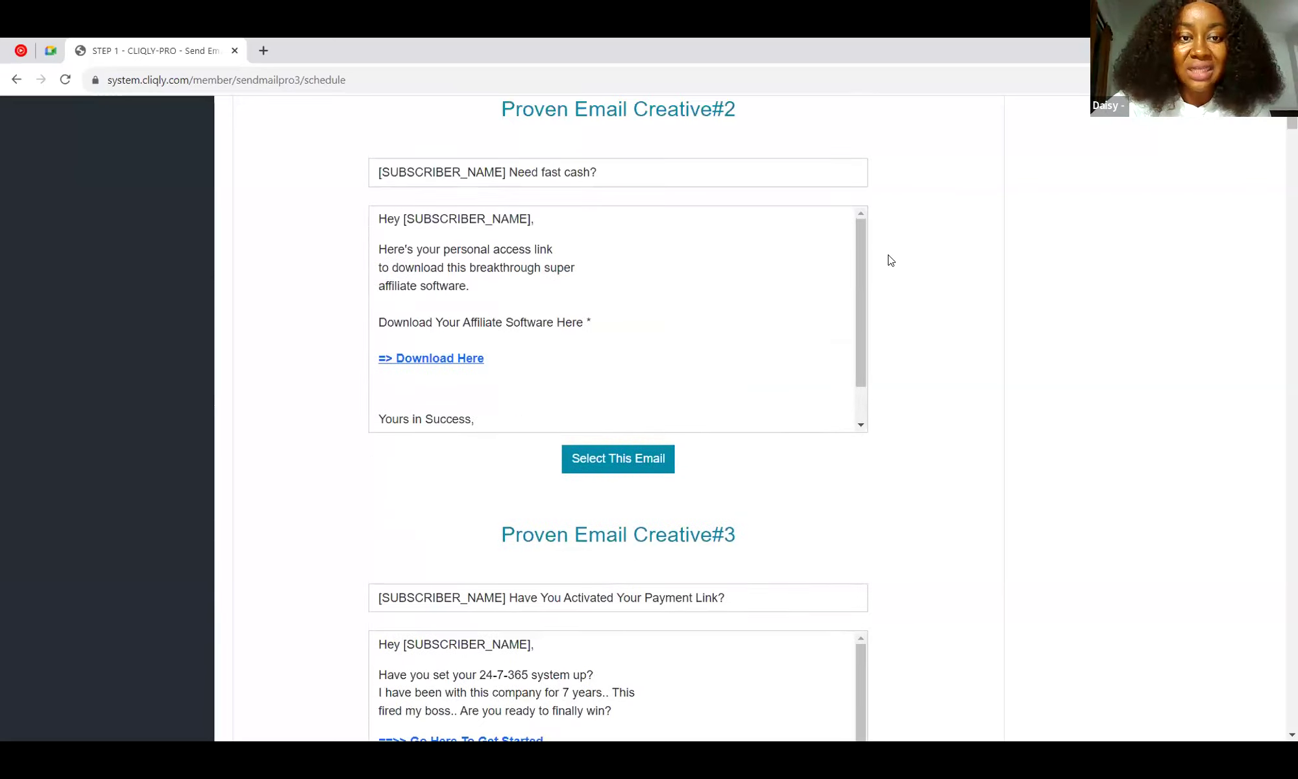
{"action": "scroll", "coordinate": [890, 260], "scroll_direction": "up", "scroll_amount": 1}
{"action": "scroll", "coordinate": [890, 260], "scroll_direction": "down", "scroll_amount": 1}
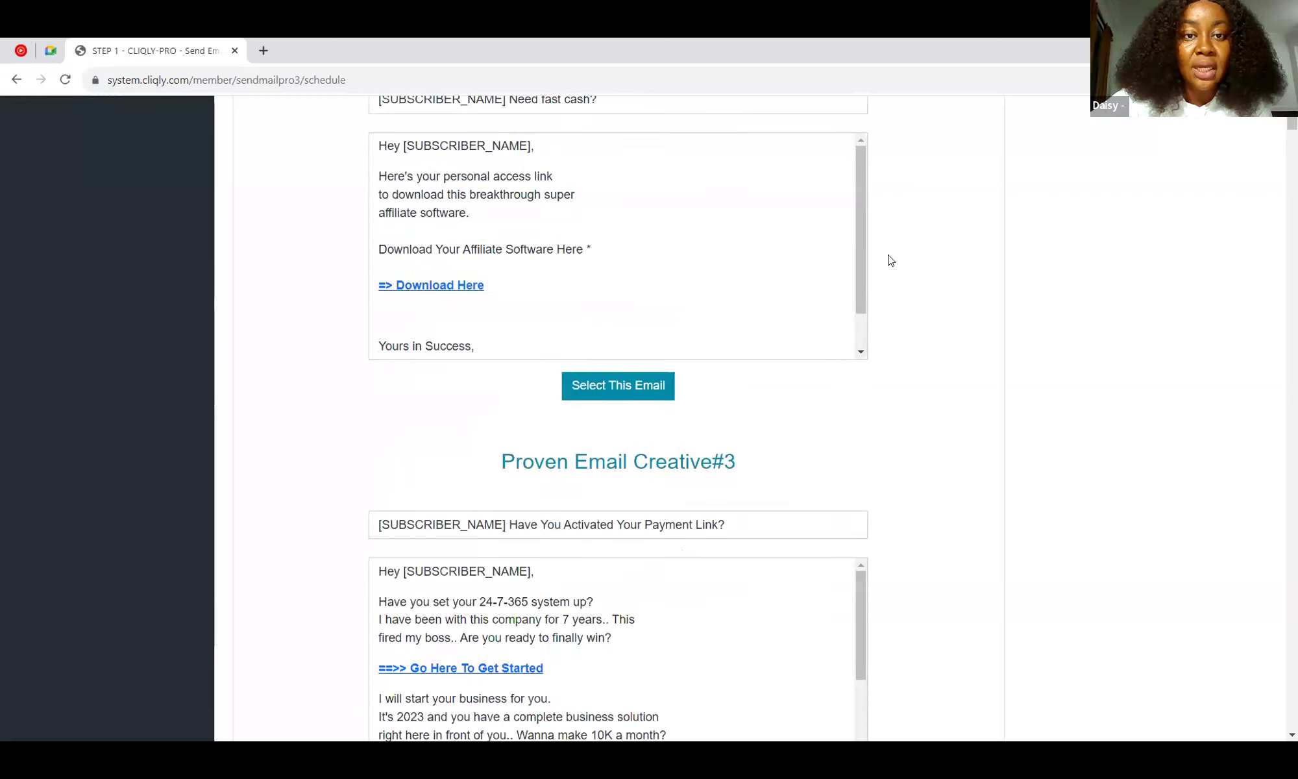
{"action": "scroll", "coordinate": [890, 260], "scroll_direction": "down", "scroll_amount": 1}
{"action": "scroll", "coordinate": [890, 260], "scroll_direction": "down", "scroll_amount": 3}
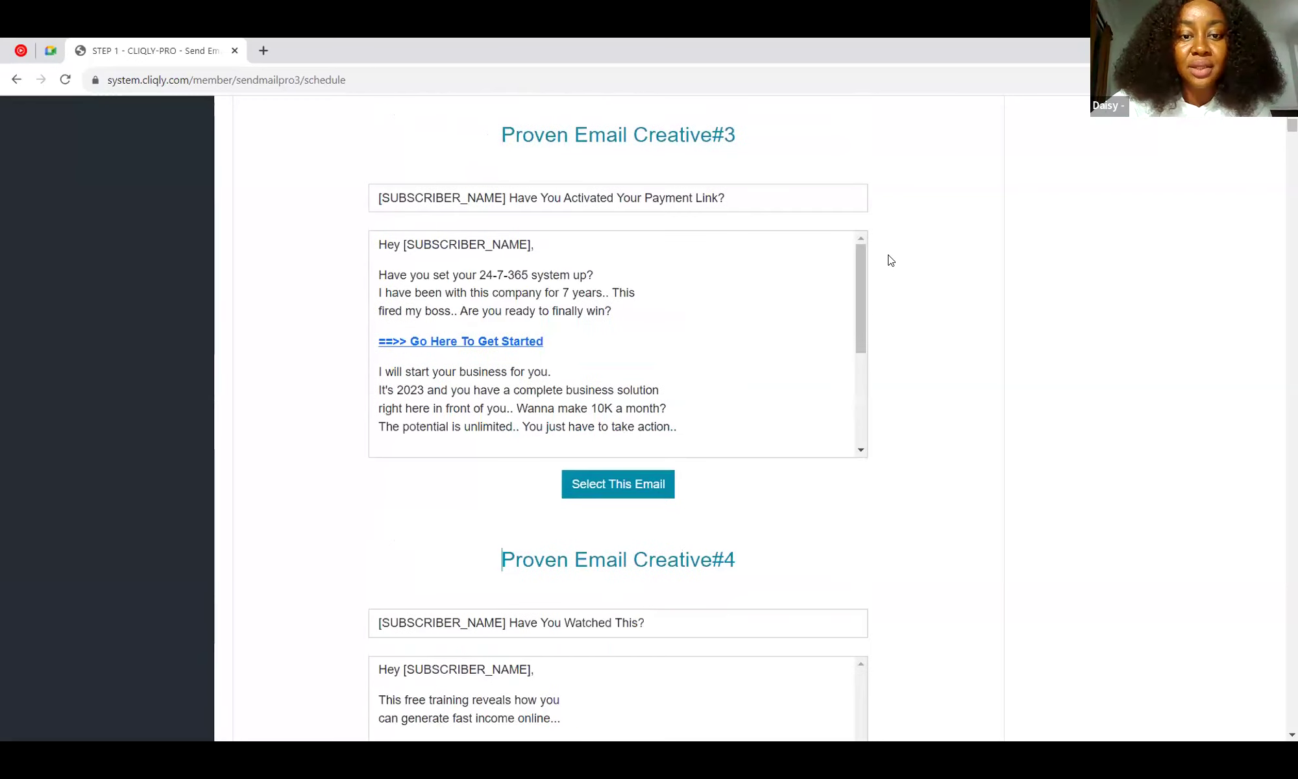
{"action": "scroll", "coordinate": [890, 260], "scroll_direction": "down", "scroll_amount": 3}
{"action": "scroll", "coordinate": [890, 260], "scroll_direction": "down", "scroll_amount": 2}
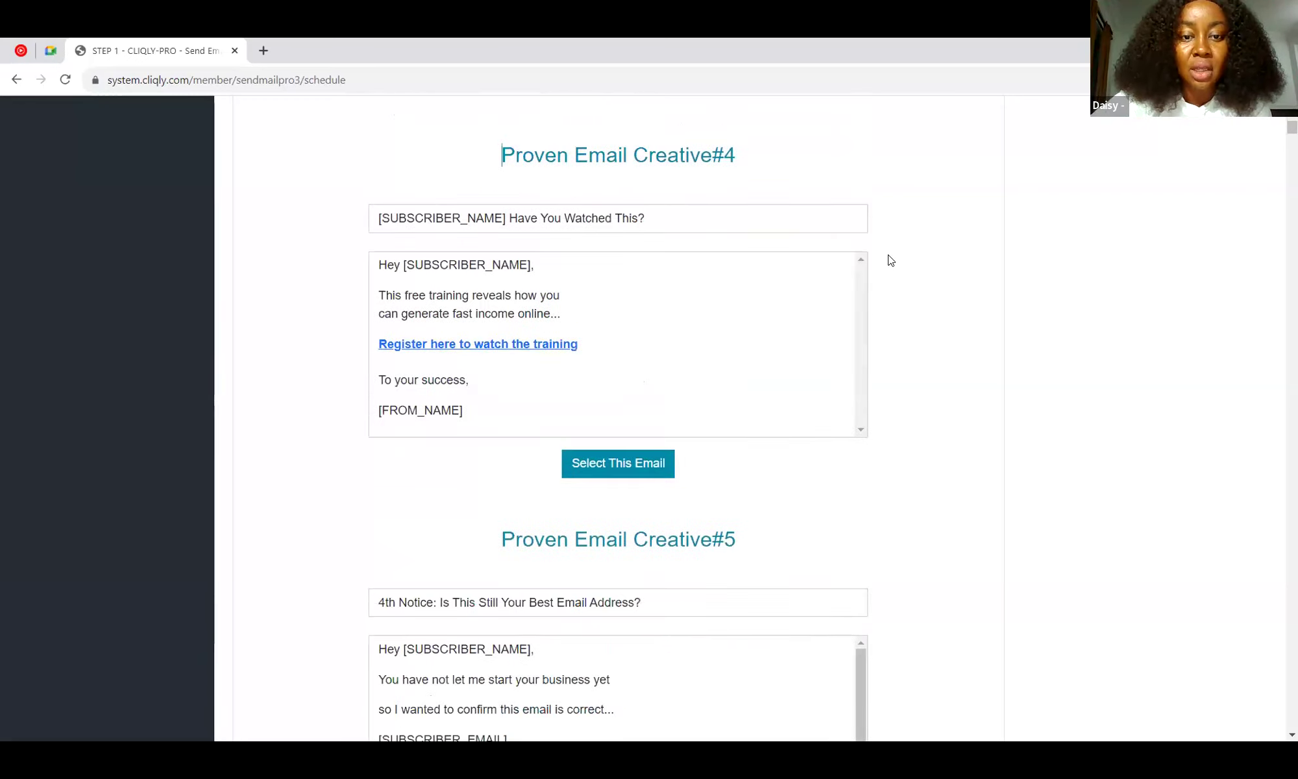
{"action": "scroll", "coordinate": [890, 260], "scroll_direction": "down", "scroll_amount": 4}
{"action": "scroll", "coordinate": [890, 260], "scroll_direction": "down", "scroll_amount": 4}
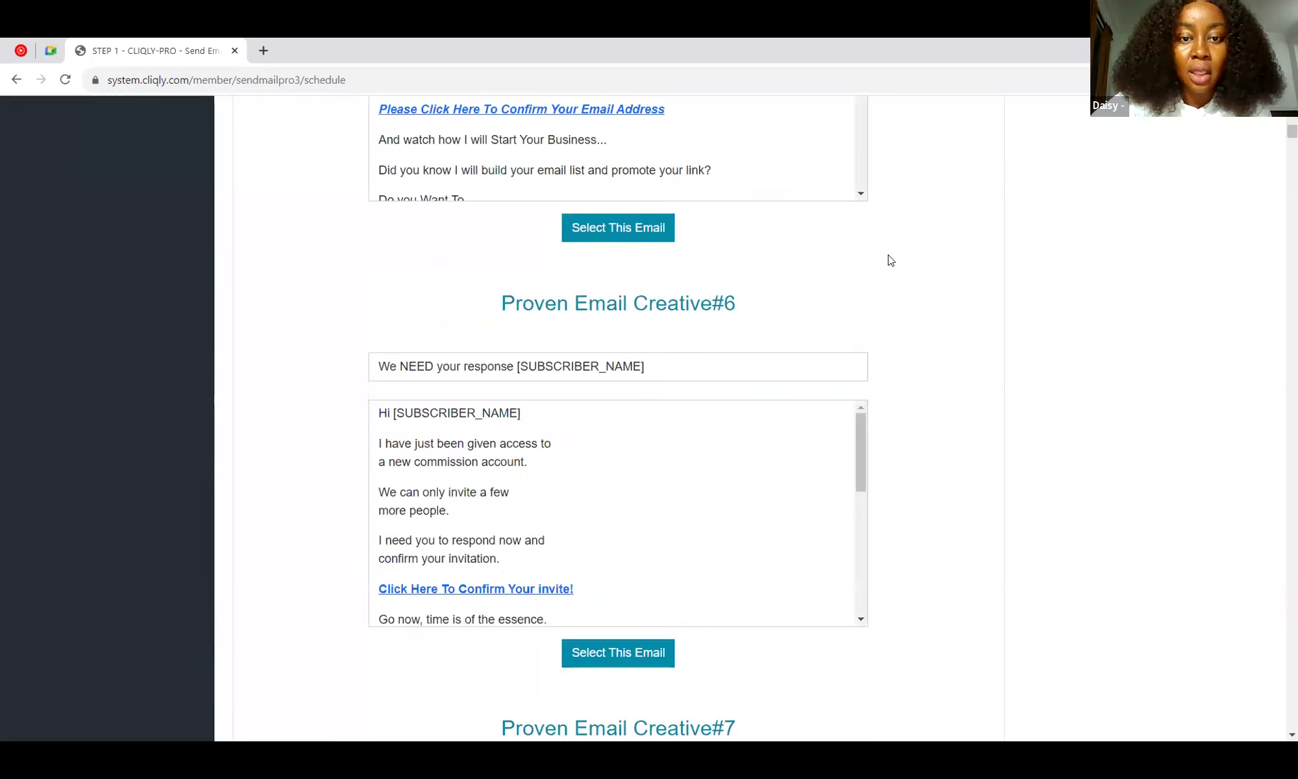
{"action": "scroll", "coordinate": [891, 260], "scroll_direction": "down", "scroll_amount": 2}
{"action": "scroll", "coordinate": [890, 260], "scroll_direction": "down", "scroll_amount": 5}
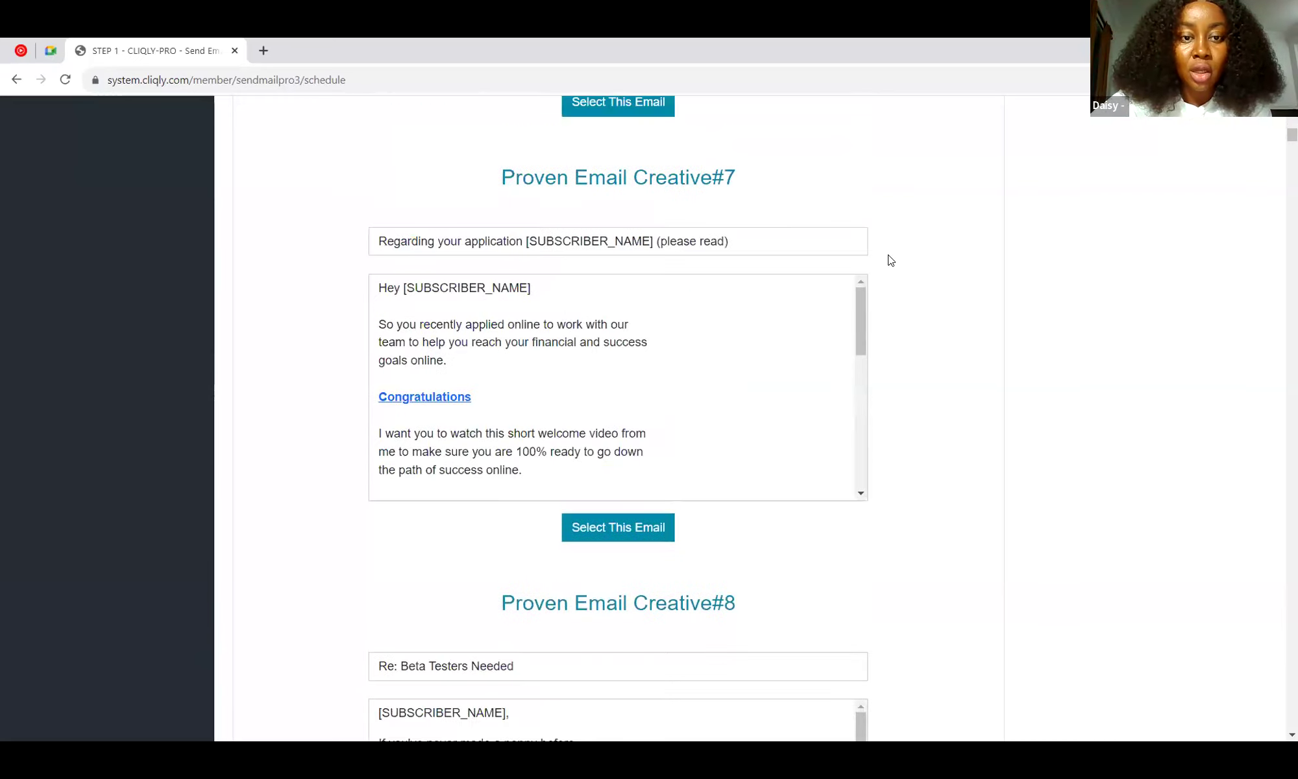
{"action": "scroll", "coordinate": [890, 260], "scroll_direction": "down", "scroll_amount": 3}
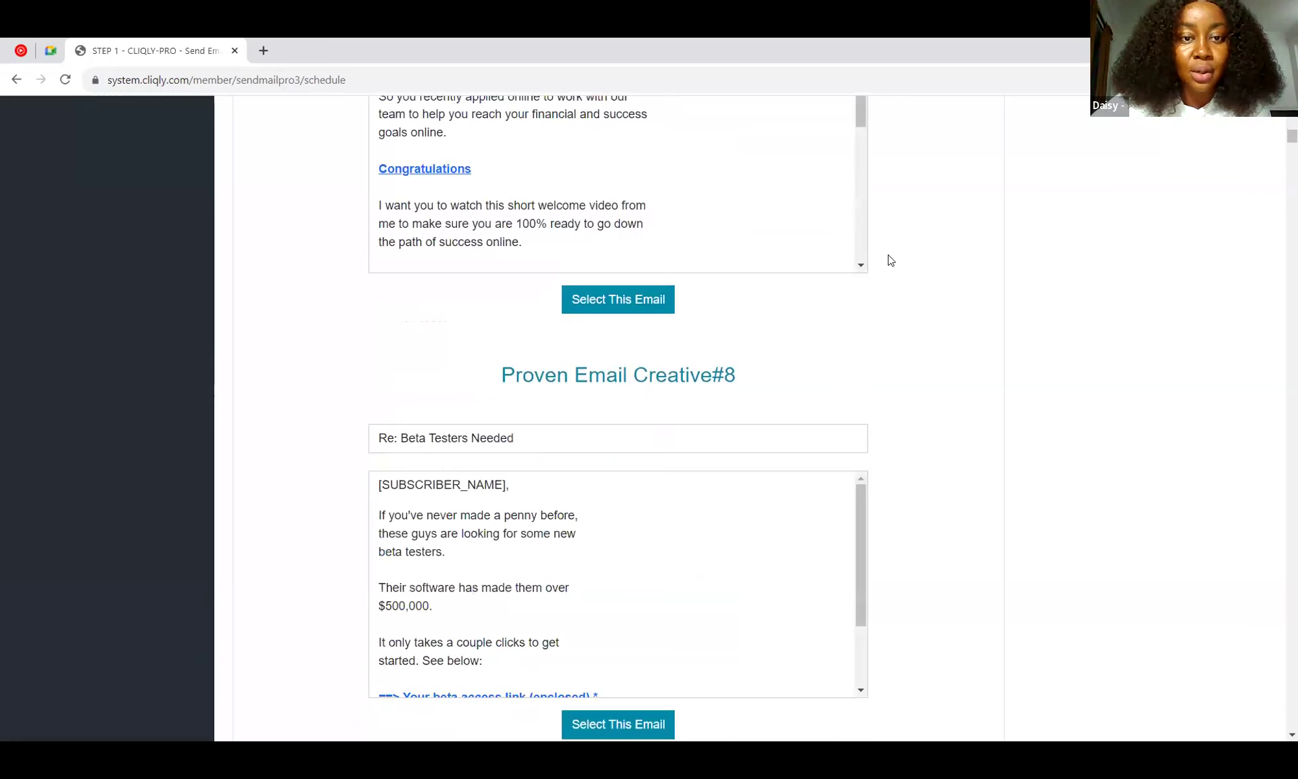
{"action": "scroll", "coordinate": [890, 260], "scroll_direction": "down", "scroll_amount": 7}
{"action": "scroll", "coordinate": [890, 260], "scroll_direction": "down", "scroll_amount": 4}
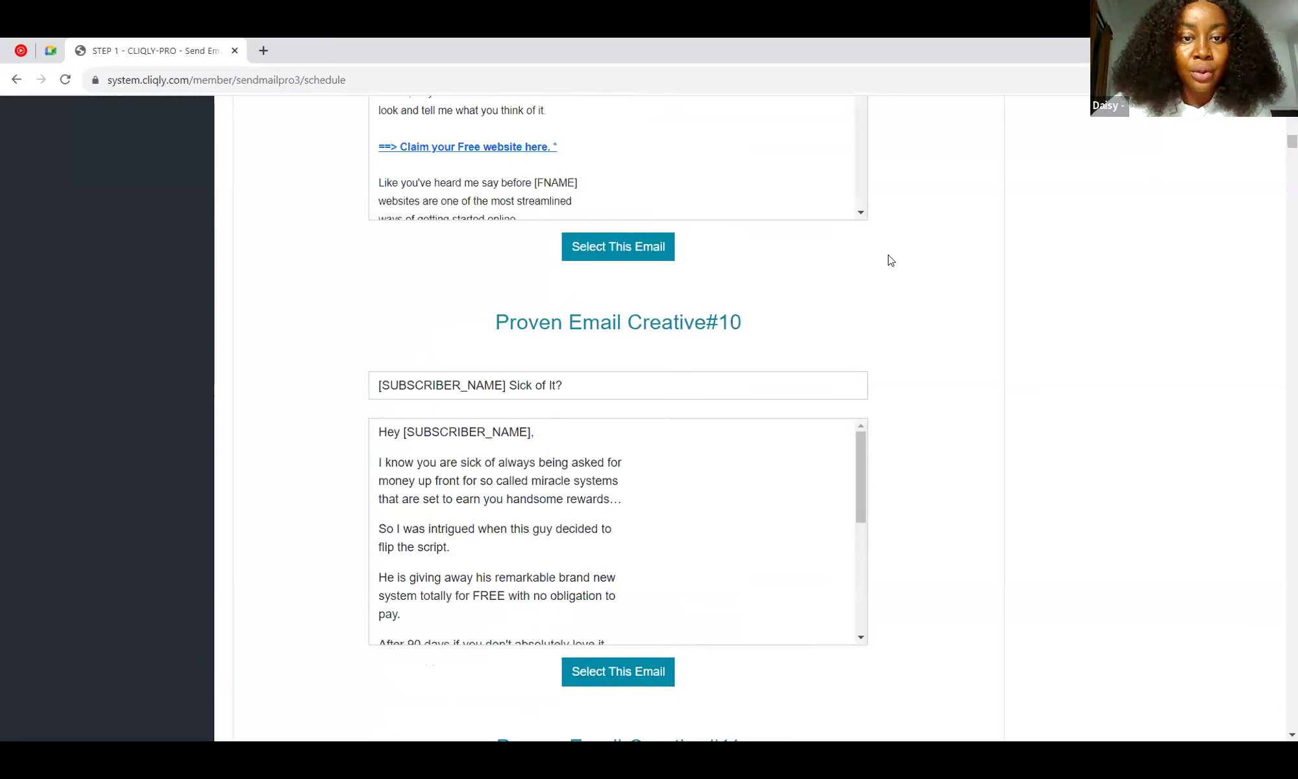
{"action": "scroll", "coordinate": [890, 260], "scroll_direction": "down", "scroll_amount": 8}
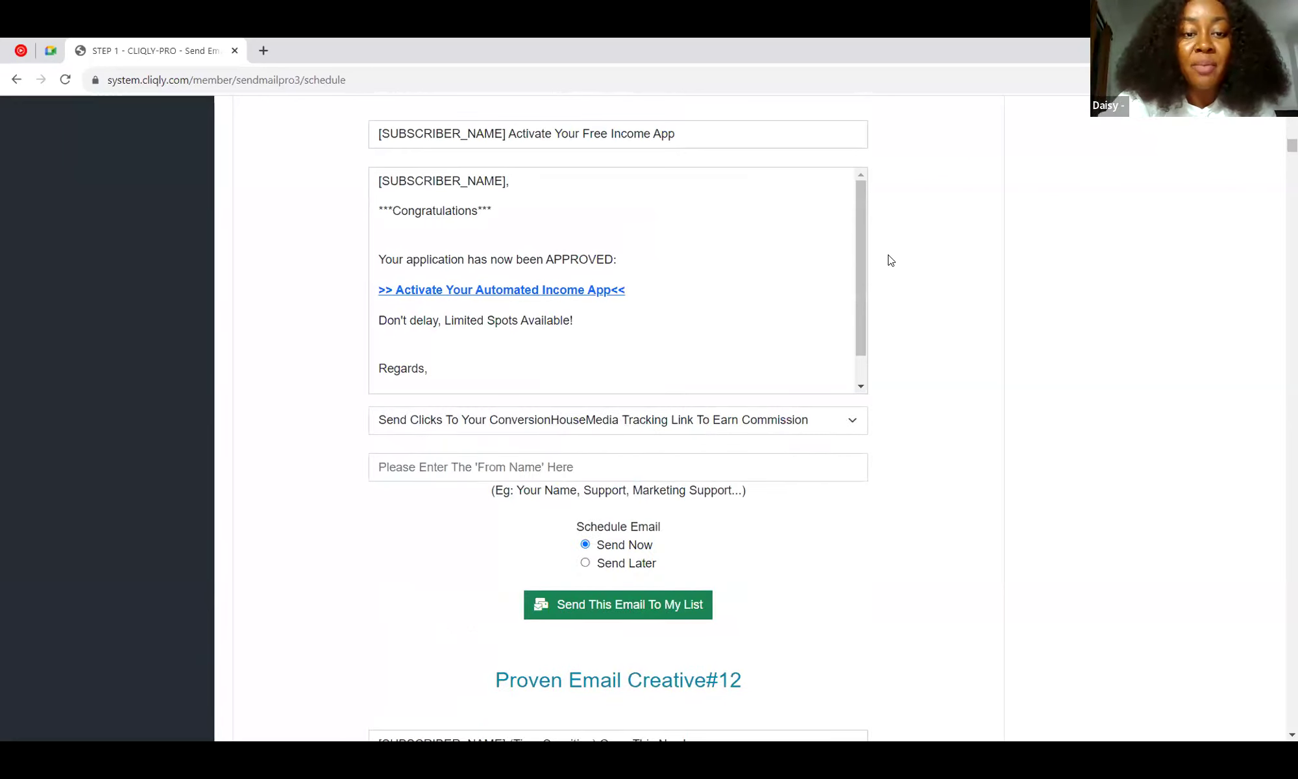
- Choose one of the suggested sender first names as the From Name of the Creative#11 email
{"action": "key", "text": "Tab"}
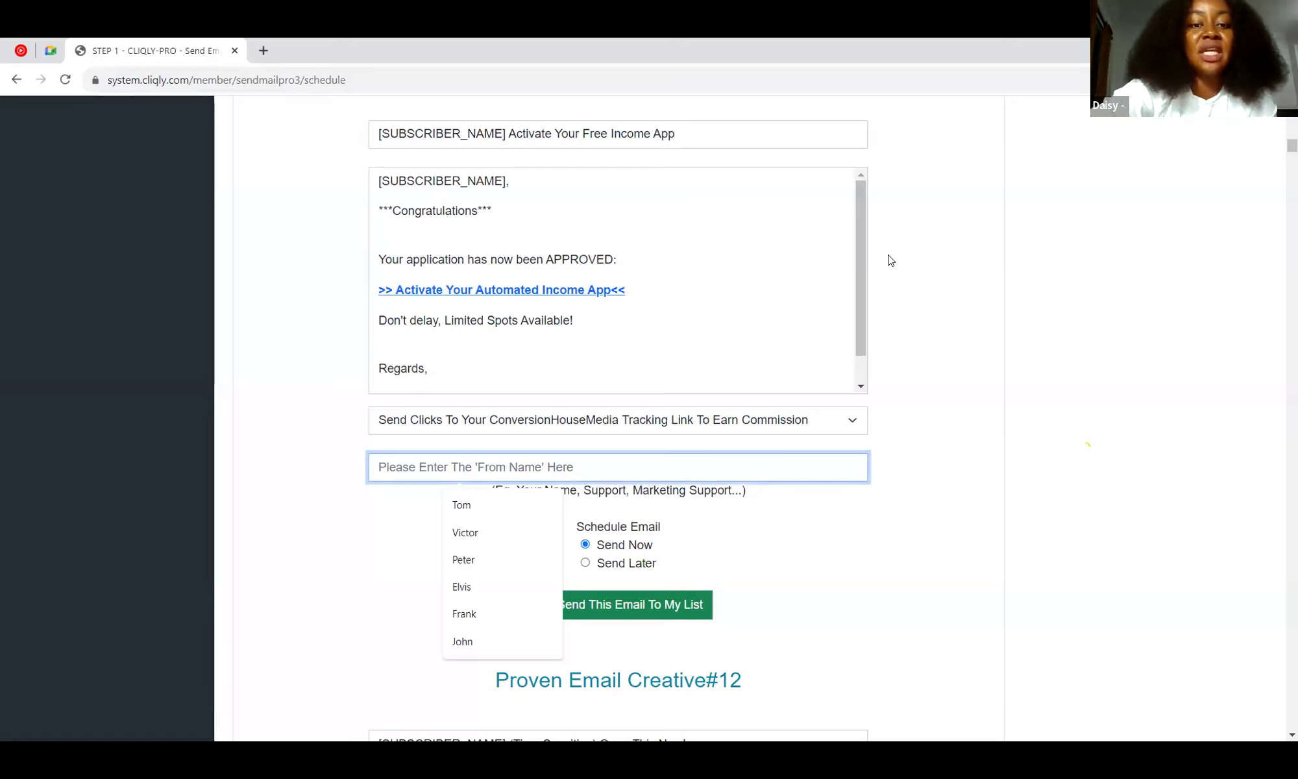
{"action": "key", "text": "Down"}
{"action": "key", "text": "Down"}
{"action": "key", "text": "Down"}
{"action": "key", "text": "Return"}
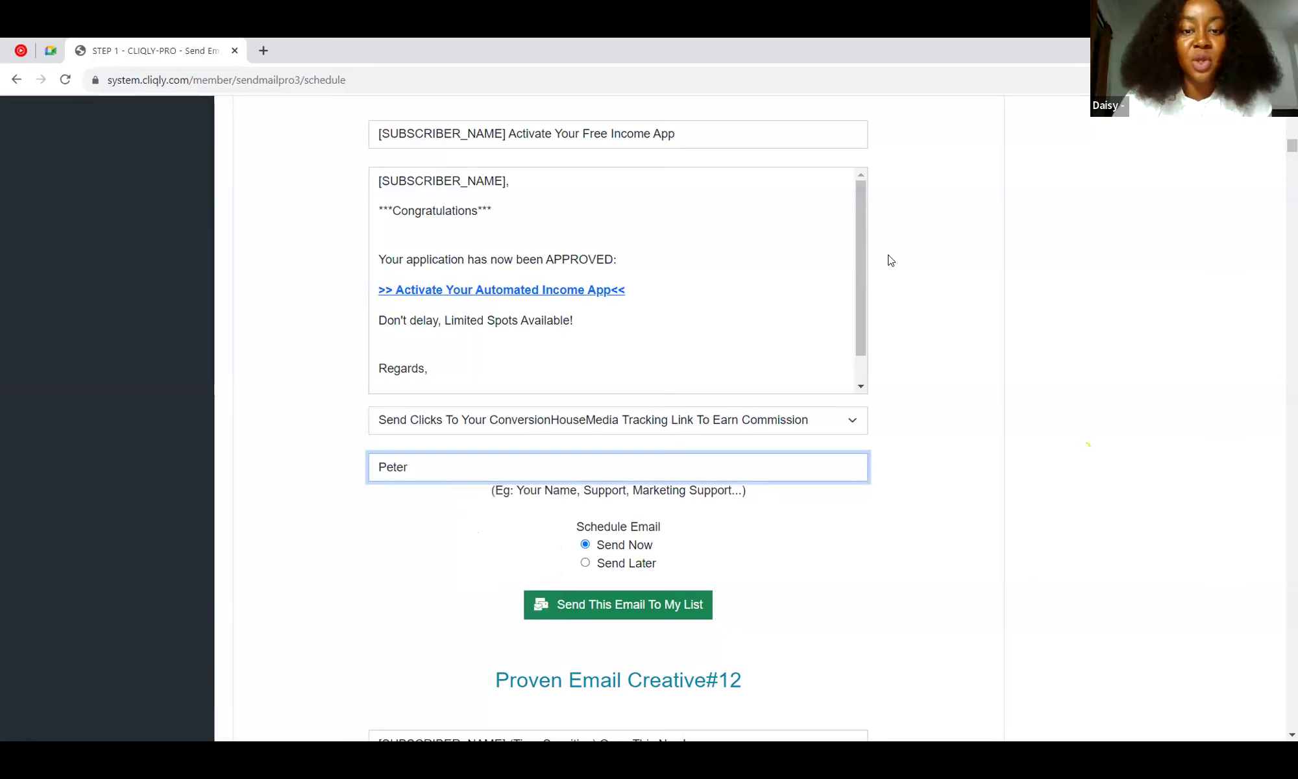
- Switch the Creative#11 email to Send Later and set its sending date to 10/09/2023
{"action": "scroll", "coordinate": [889, 260], "scroll_direction": "down", "scroll_amount": 2}
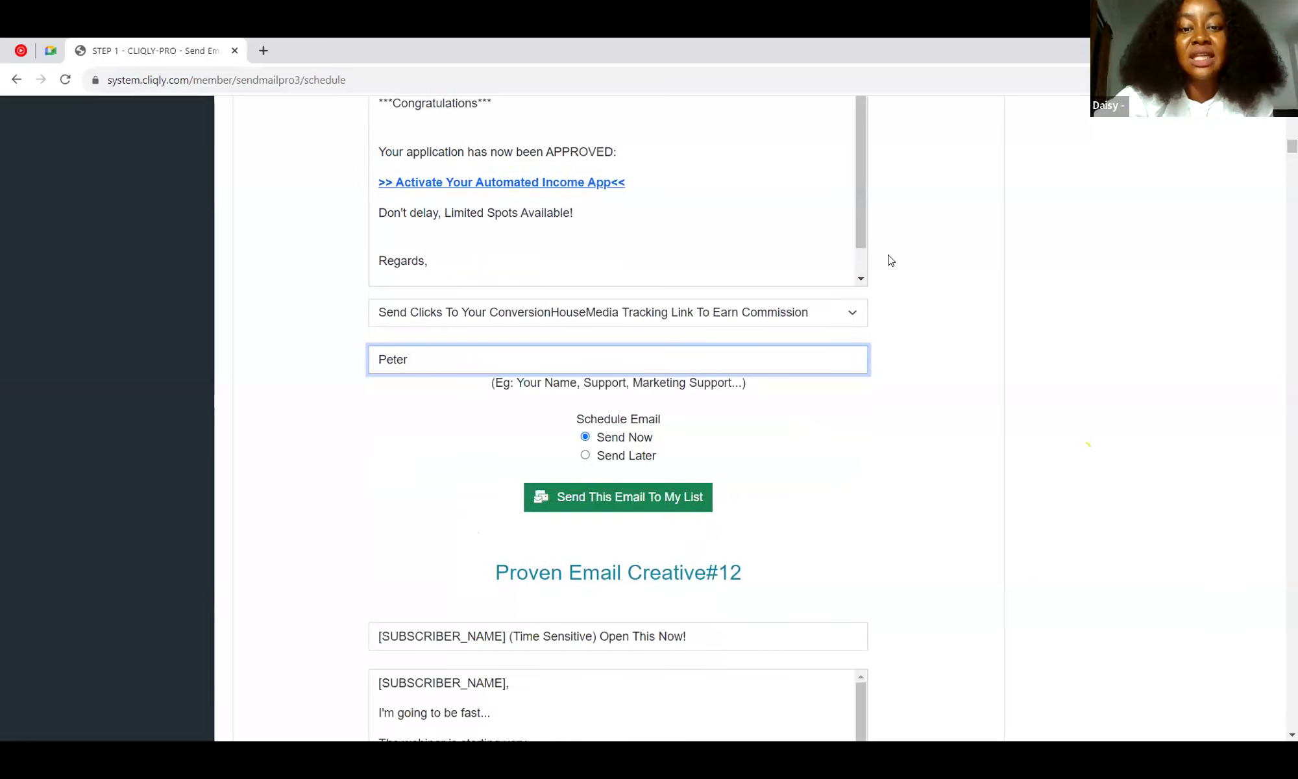
{"action": "scroll", "coordinate": [889, 259], "scroll_direction": "down", "scroll_amount": 1}
{"action": "key", "text": "Tab"}
{"action": "key", "text": "Down"}
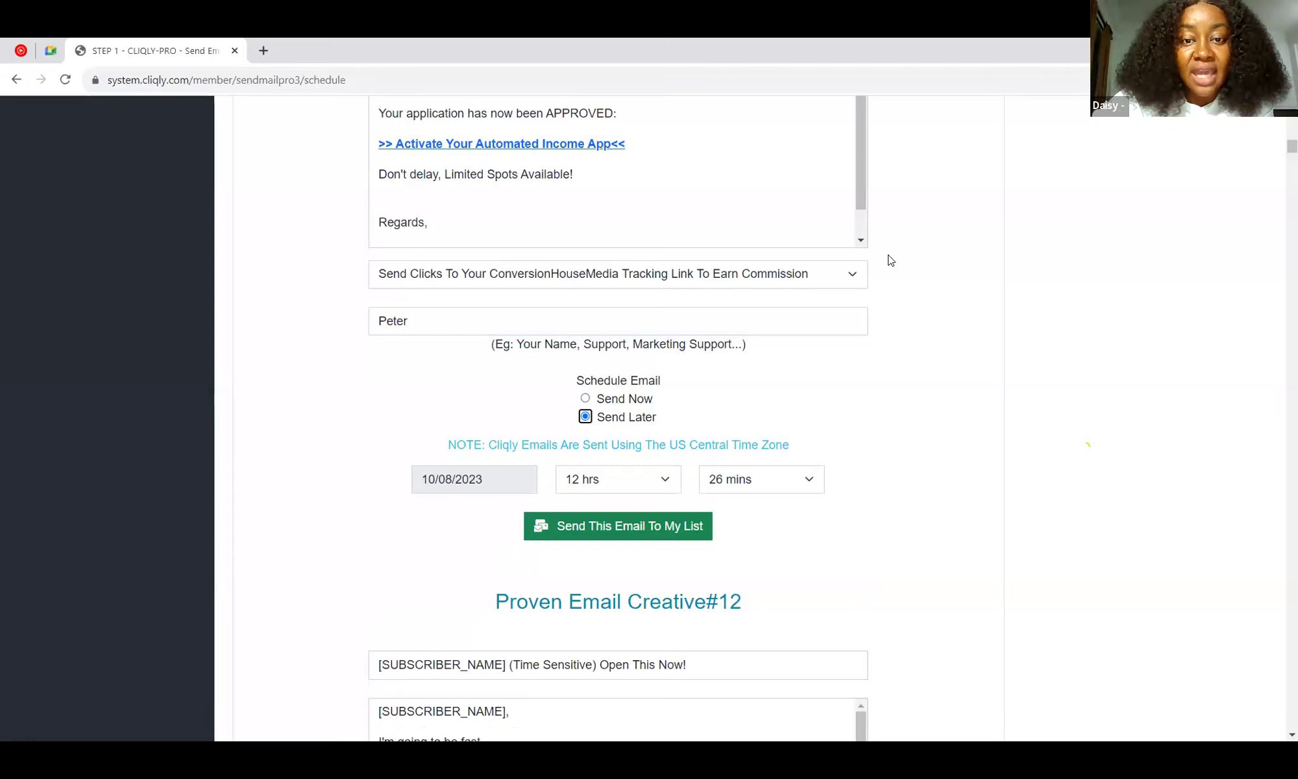
{"action": "scroll", "coordinate": [888, 260], "scroll_direction": "down", "scroll_amount": 2}
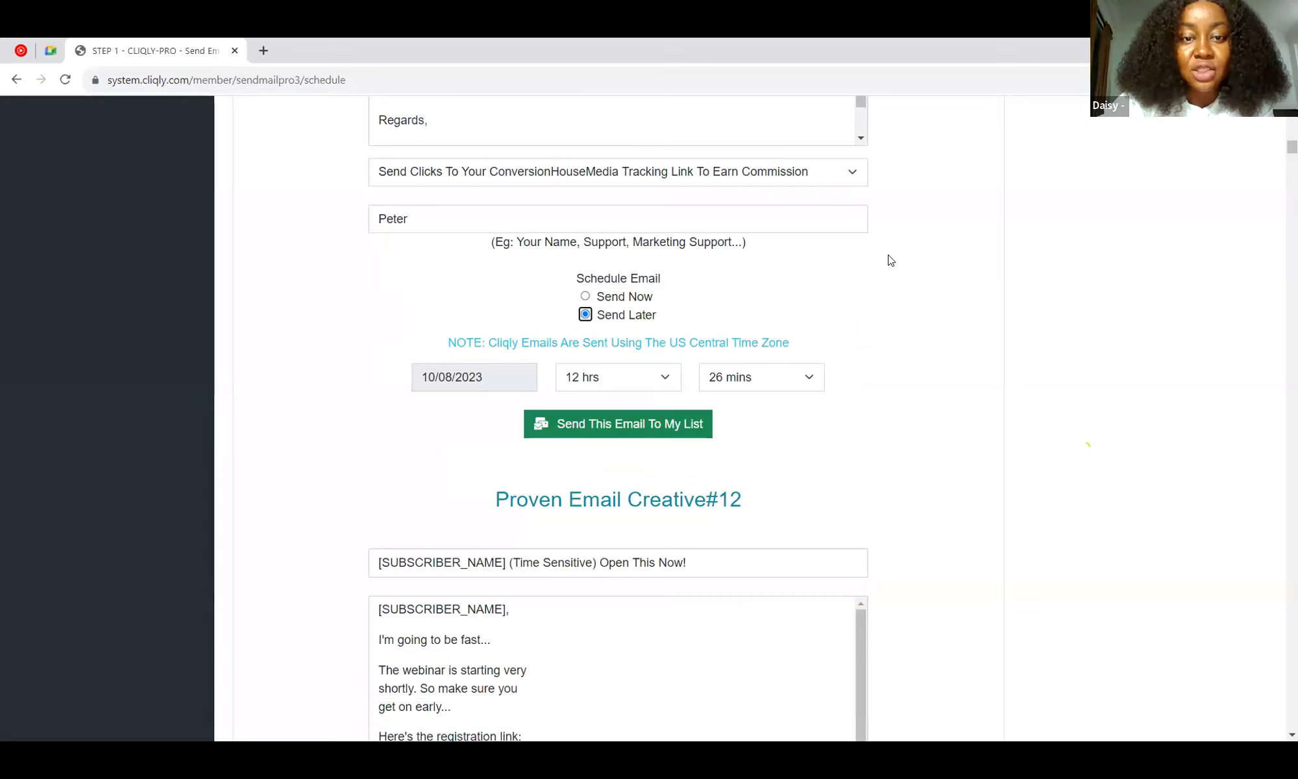
{"action": "key", "text": "Tab"}
{"action": "key", "text": "Tab"}
{"action": "key", "text": "alt+Down"}
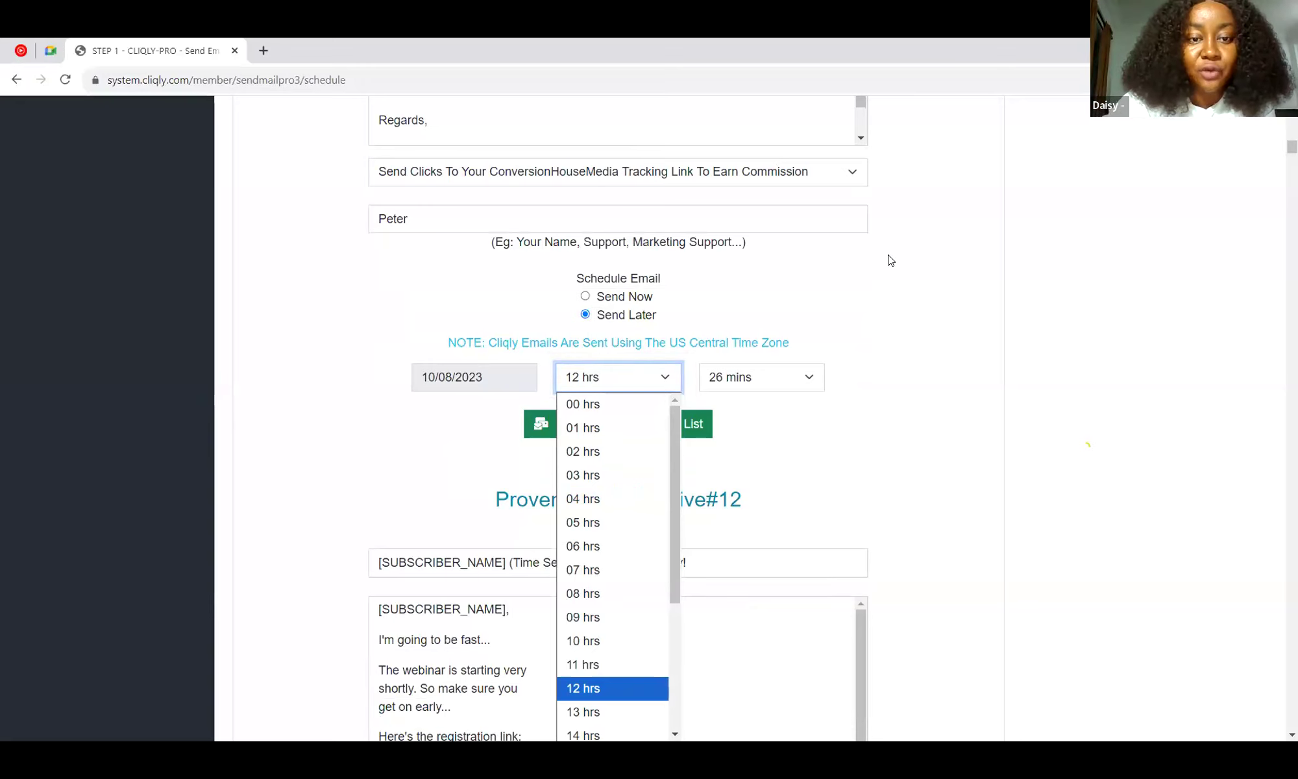
{"action": "key", "text": "shift+Tab"}
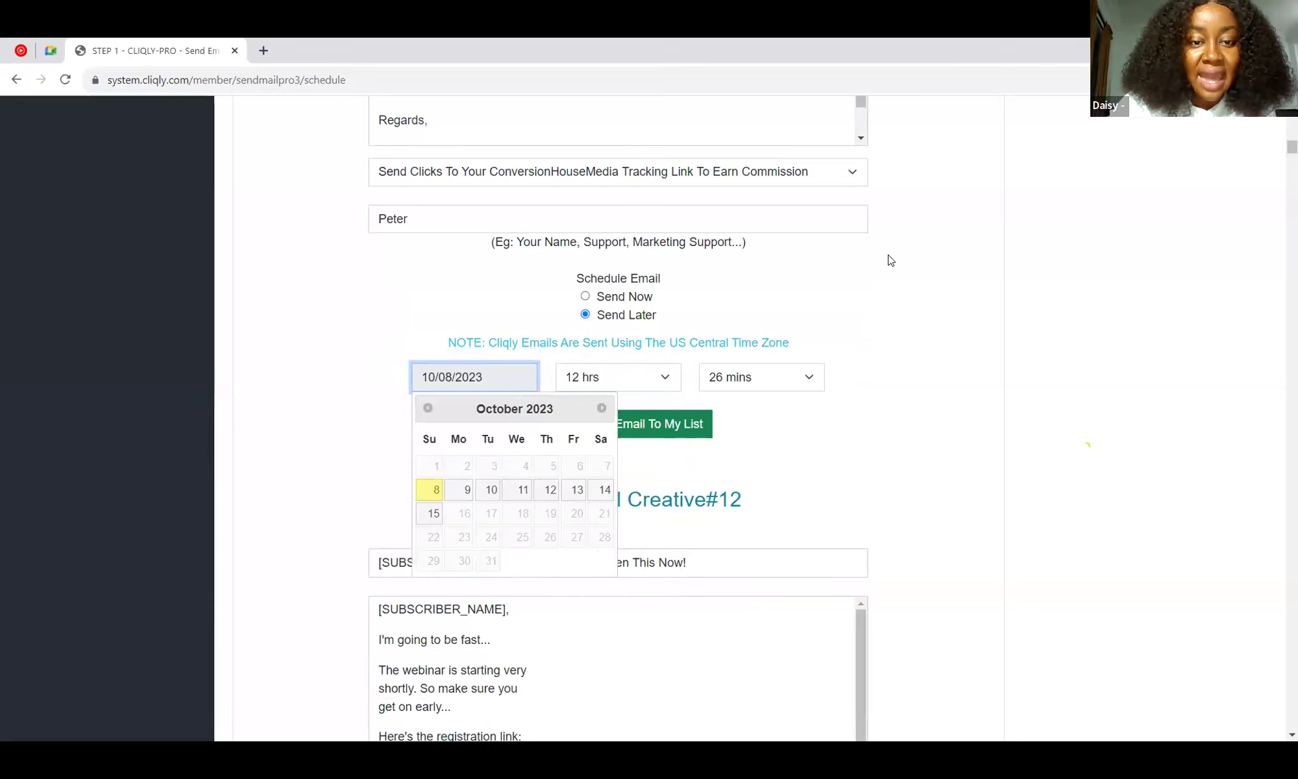
{"action": "key", "text": "ctrl+Right"}
{"action": "key", "text": "Return"}
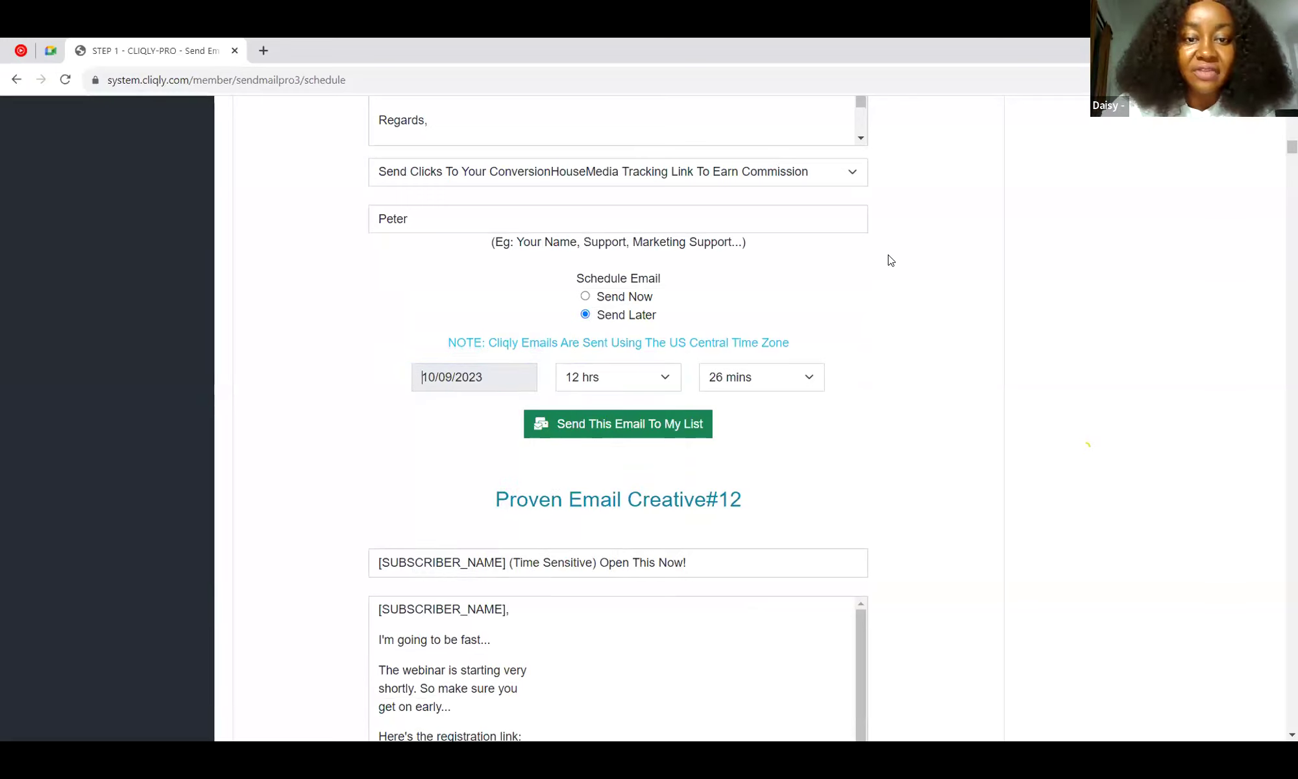
- Set the hour of the scheduled Creative#11 email to 07 hrs
{"action": "key", "text": "Tab"}
{"action": "key", "text": "alt+Down"}
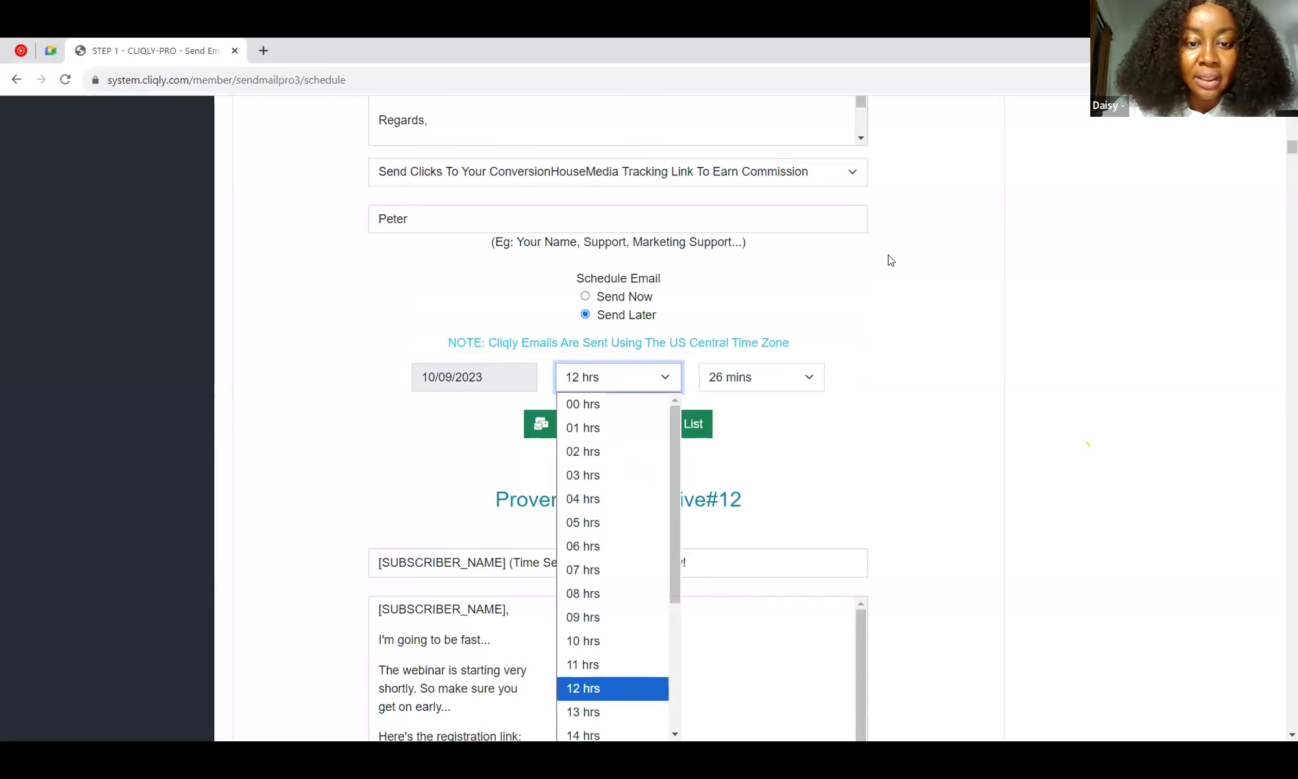
{"action": "key", "text": "Up"}
{"action": "key", "text": "Up"}
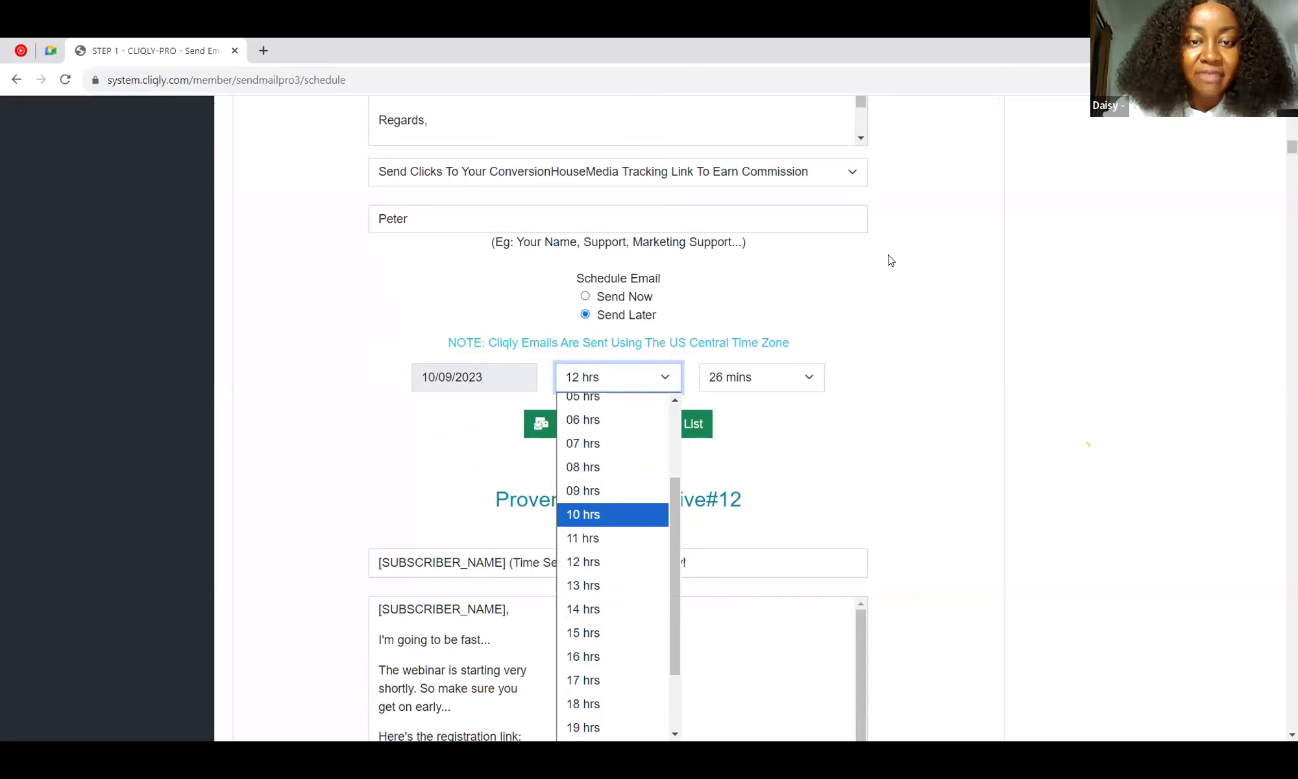
{"action": "key", "text": "Up"}
{"action": "key", "text": "Up"}
{"action": "key", "text": "Up"}
{"action": "key", "text": "Return"}
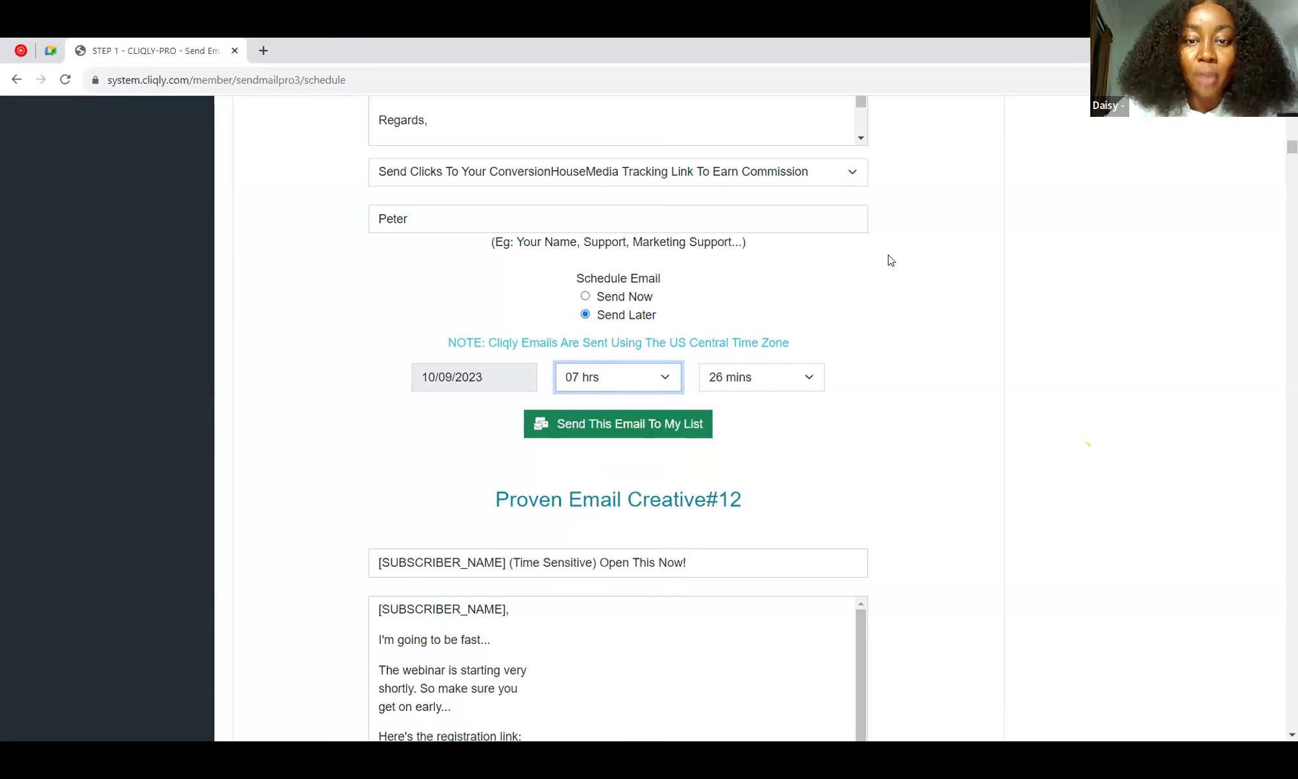
- Set the minutes of the scheduled sending time to 0 mins
{"action": "key", "text": "Tab"}
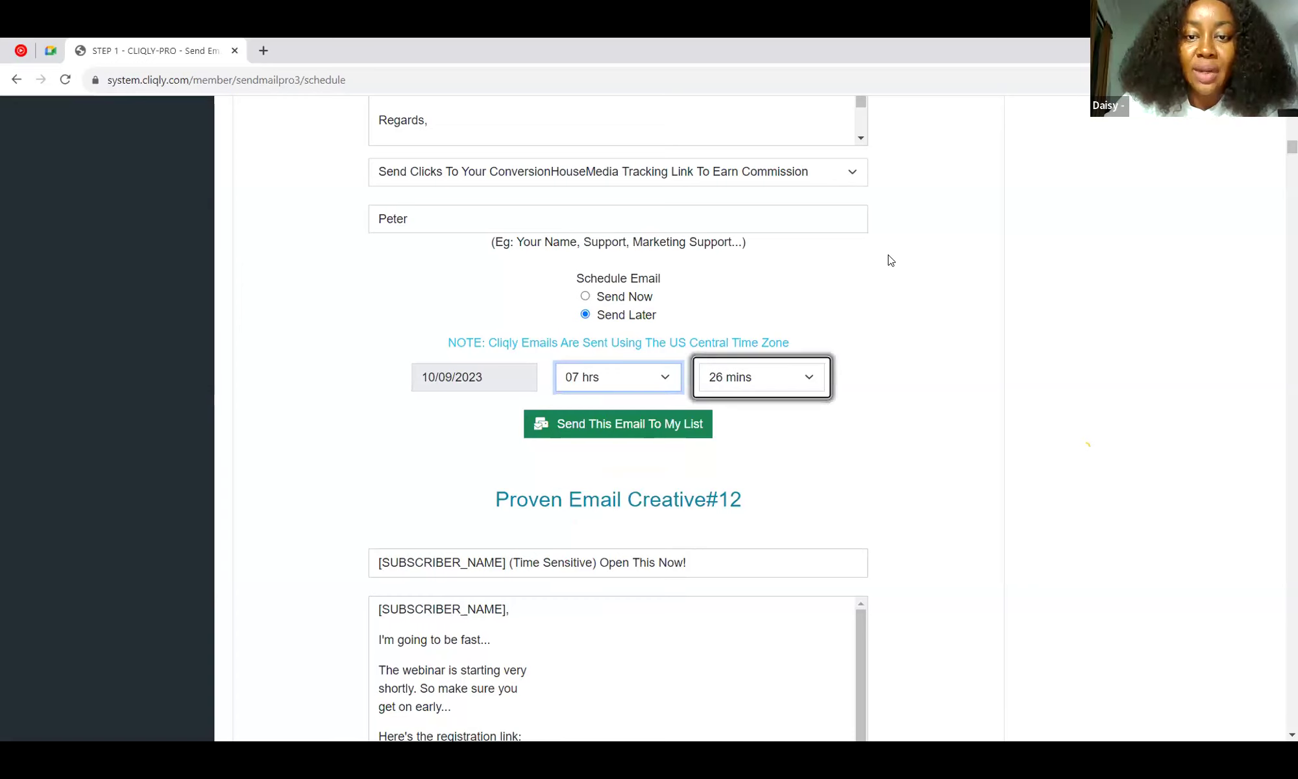
{"action": "key", "text": "alt+Down"}
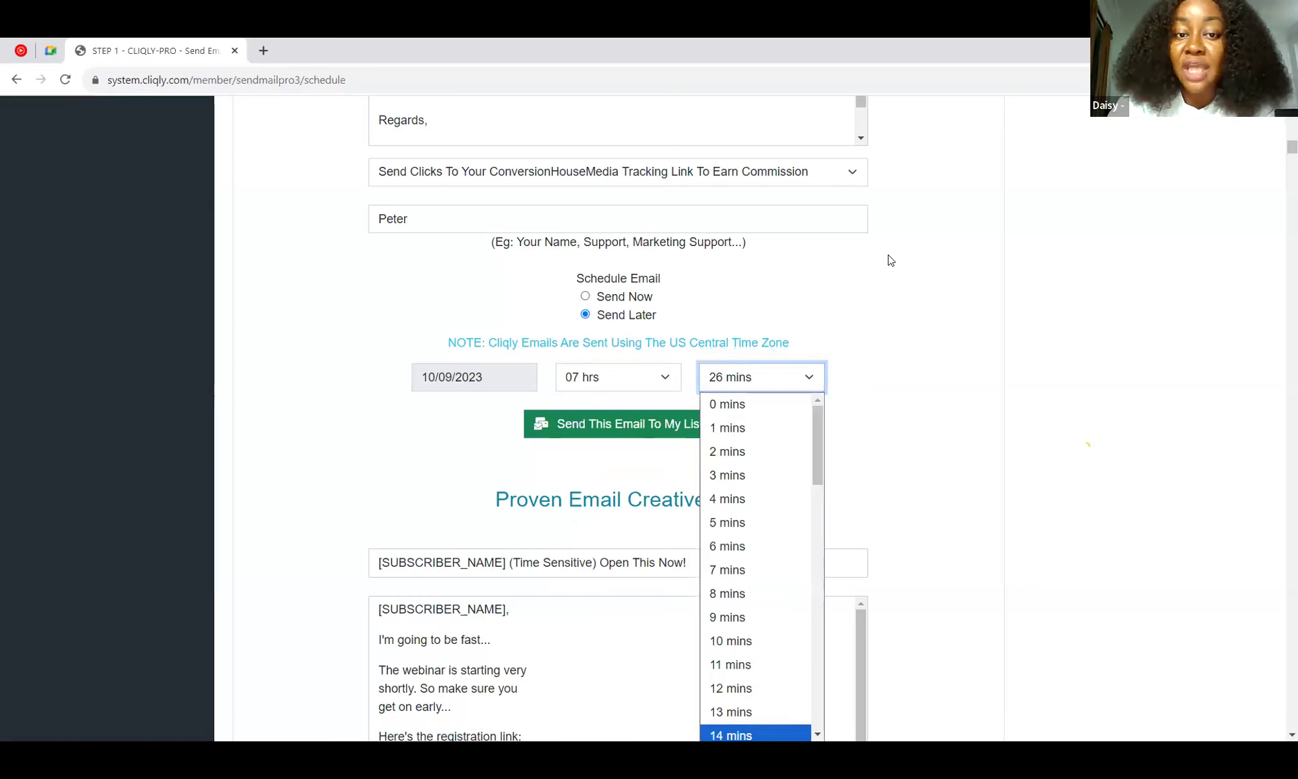
{"action": "key", "text": "Up"}
{"action": "key", "text": "Up"}
{"action": "key", "text": "Up"}
{"action": "key", "text": "Up"}
{"action": "key", "text": "Up"}
{"action": "key", "text": "Up"}
{"action": "key", "text": "Up"}
{"action": "key", "text": "Up"}
{"action": "key", "text": "Up"}
{"action": "key", "text": "Up"}
{"action": "key", "text": "Up"}
{"action": "key", "text": "Up"}
{"action": "key", "text": "Up"}
{"action": "key", "text": "Up"}
{"action": "key", "text": "Return"}
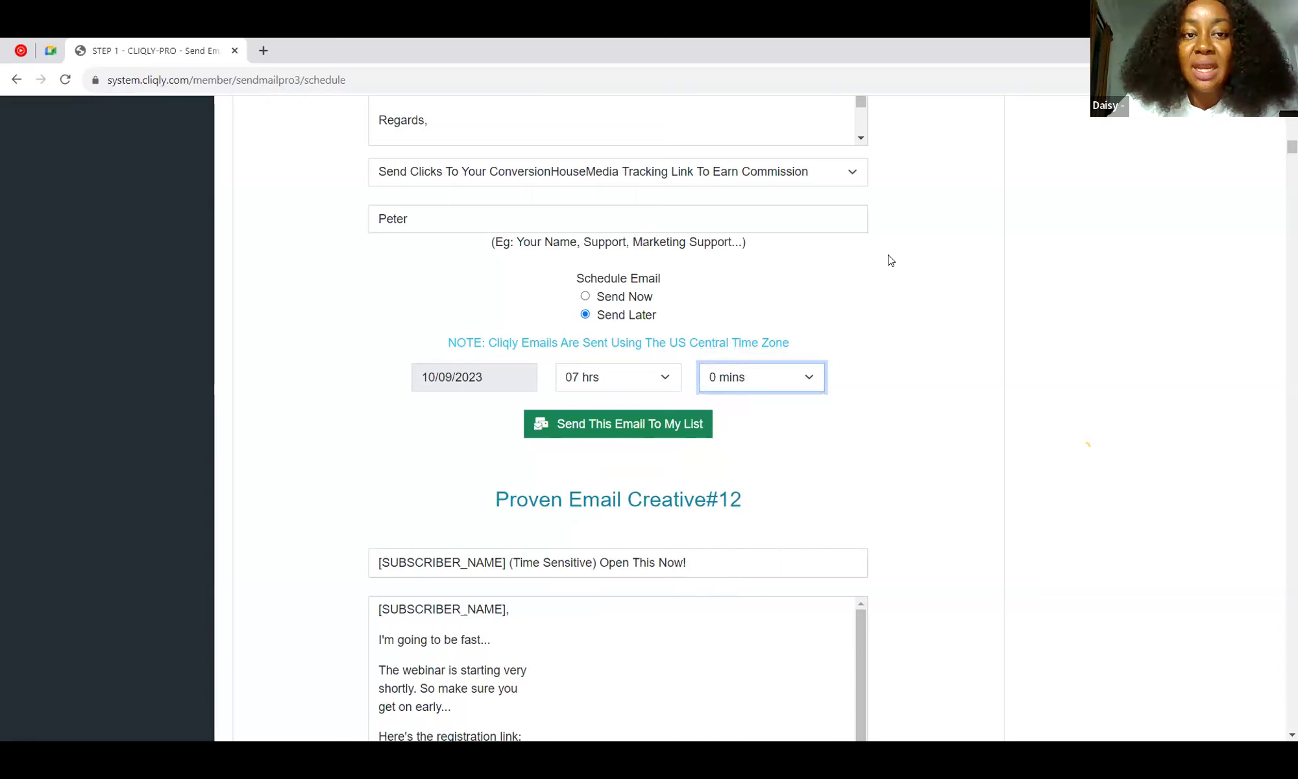
- Submit the scheduled Creative#11 email to the list and confirm its sending
{"action": "scroll", "coordinate": [890, 260], "scroll_direction": "up", "scroll_amount": 4}
{"action": "scroll", "coordinate": [890, 260], "scroll_direction": "down", "scroll_amount": 2}
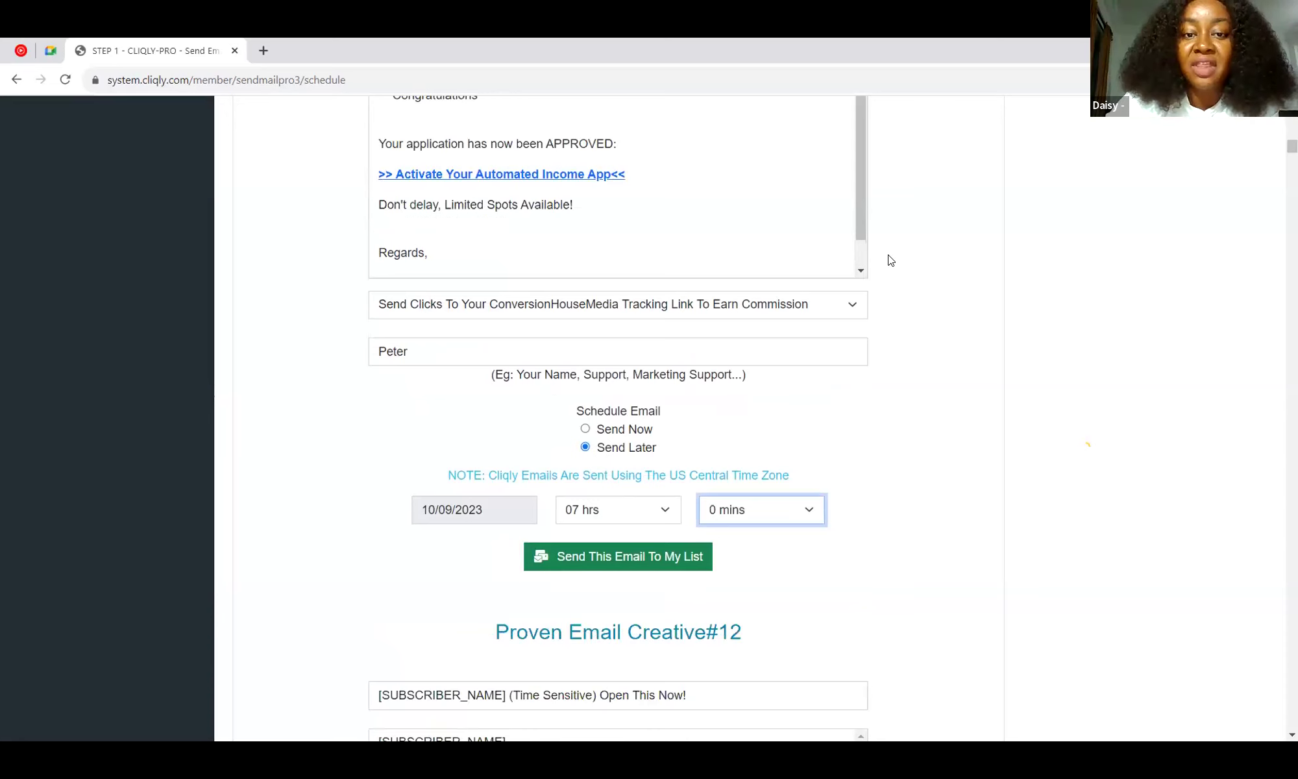
{"action": "scroll", "coordinate": [890, 261], "scroll_direction": "down", "scroll_amount": 1}
{"action": "scroll", "coordinate": [890, 260], "scroll_direction": "down", "scroll_amount": 1}
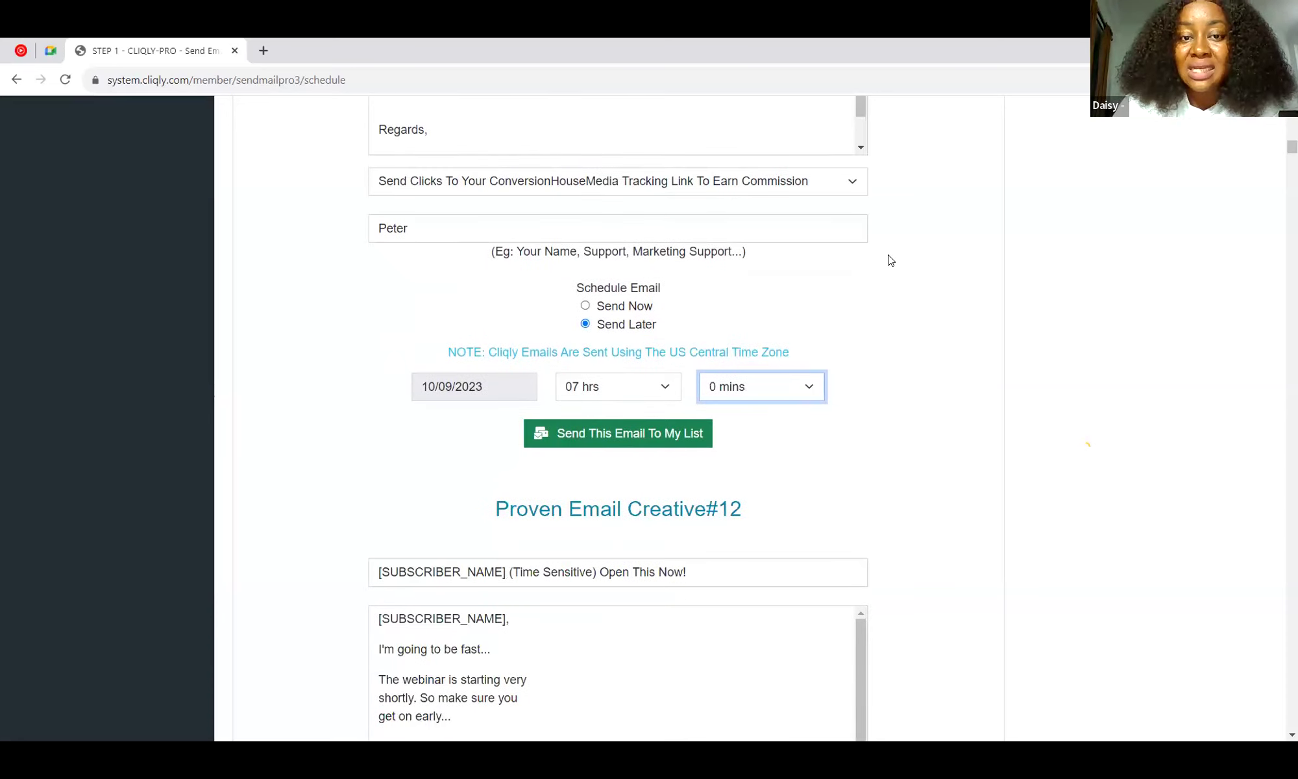
{"action": "scroll", "coordinate": [891, 261], "scroll_direction": "up", "scroll_amount": 1}
{"action": "scroll", "coordinate": [890, 261], "scroll_direction": "down", "scroll_amount": 1}
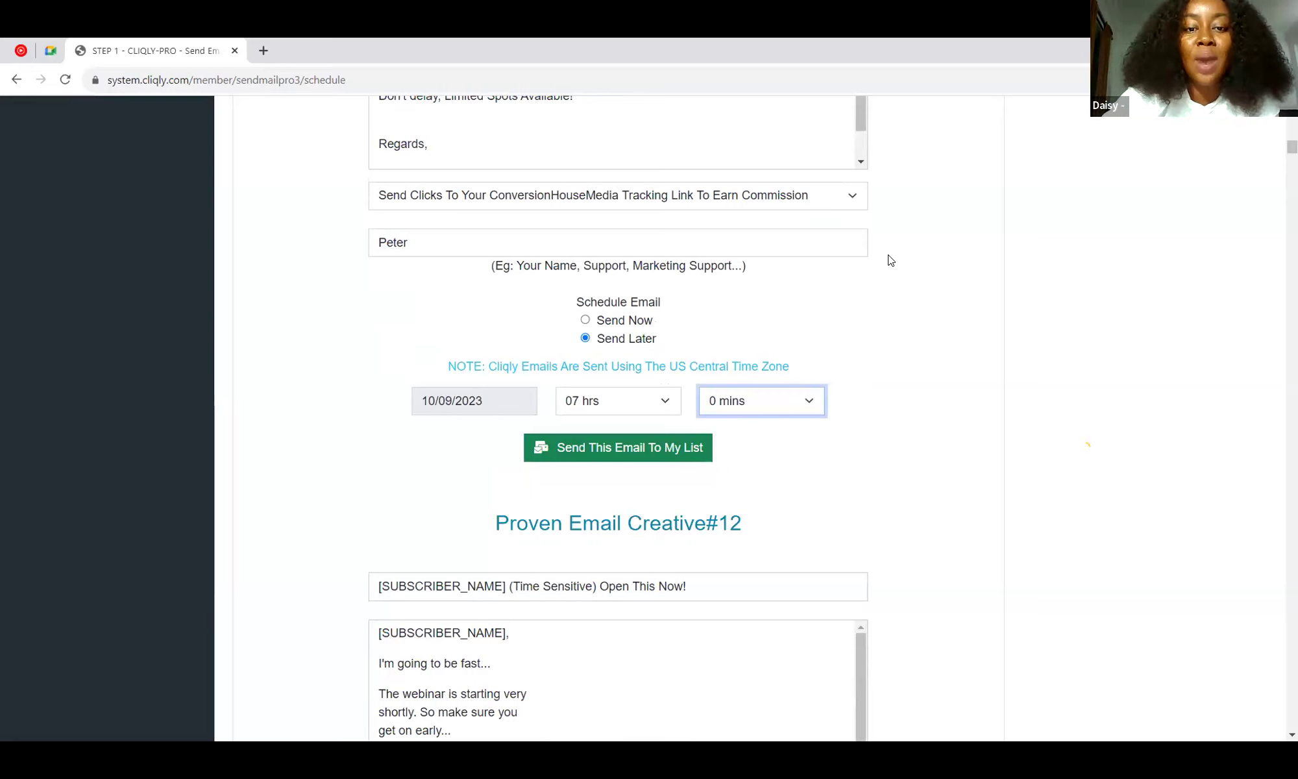
{"action": "key", "text": "Tab"}
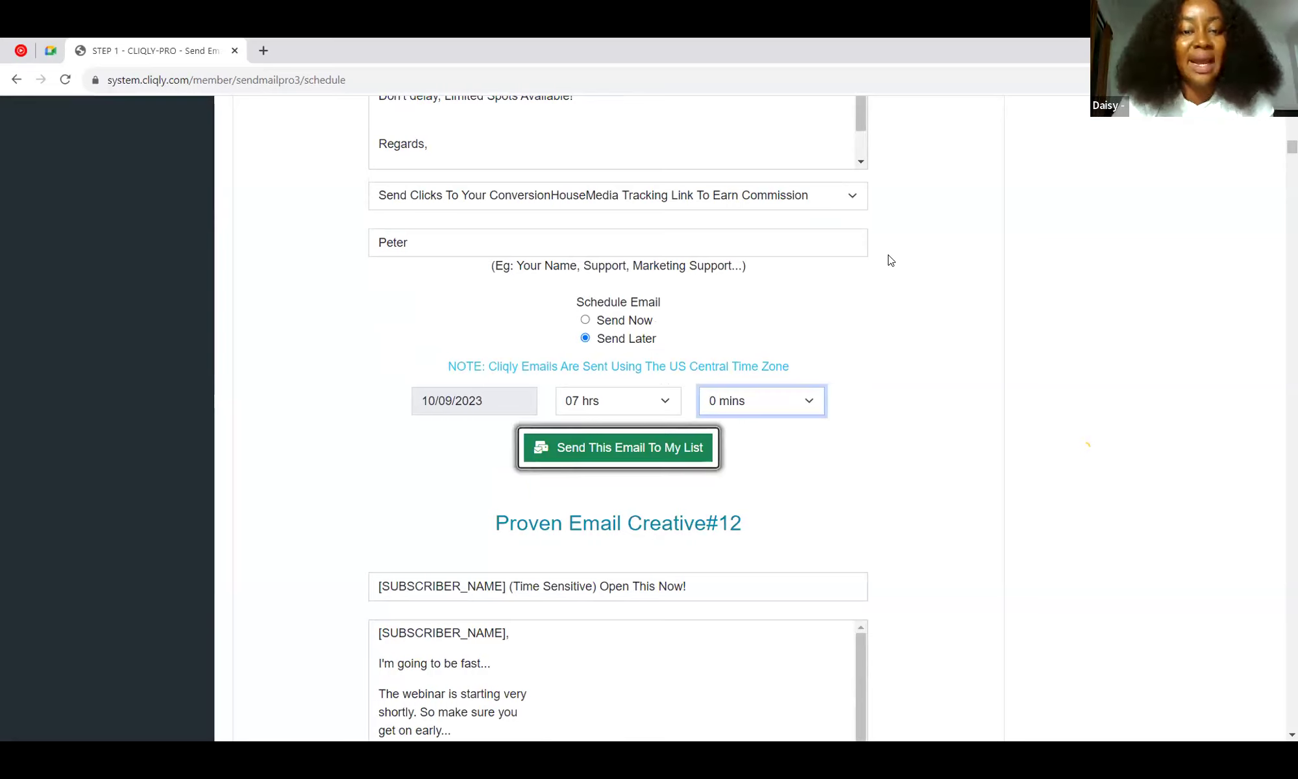
{"action": "key", "text": "Return"}
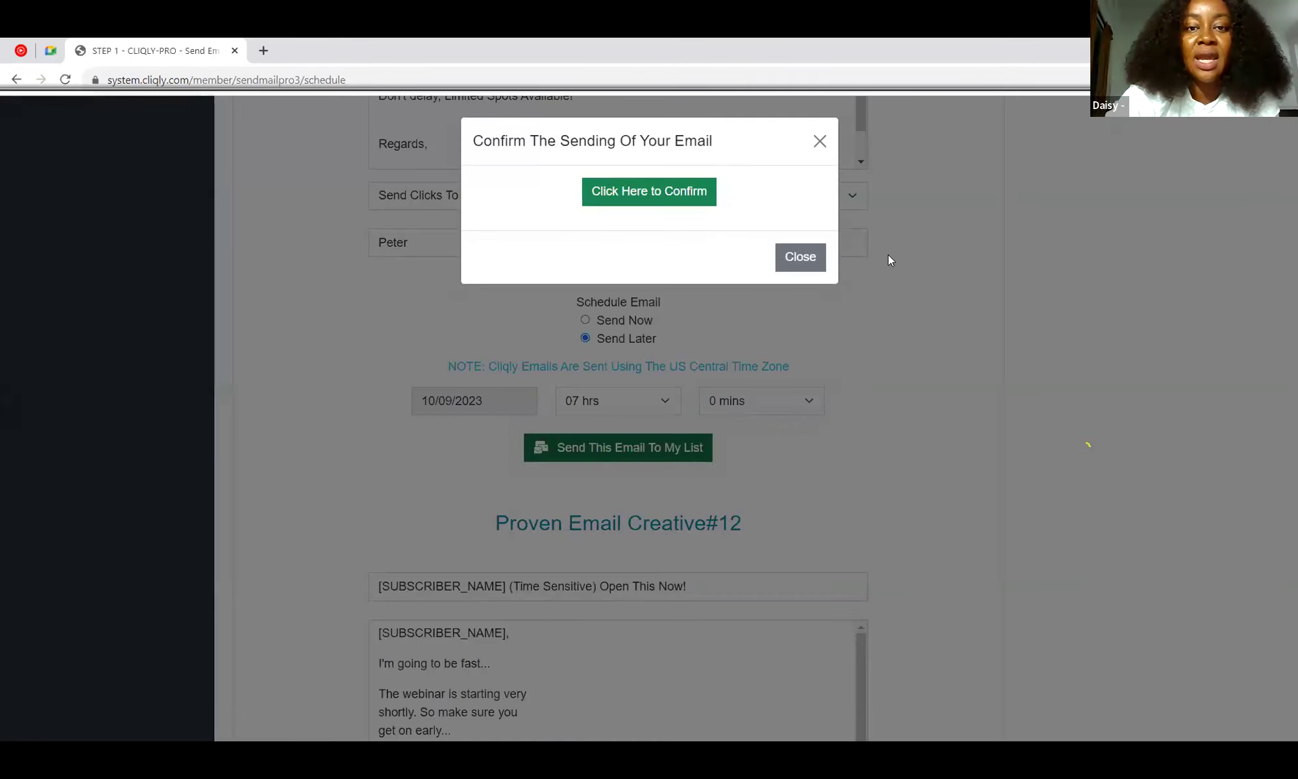
{"action": "key", "text": "Tab"}
{"action": "key", "text": "Return"}
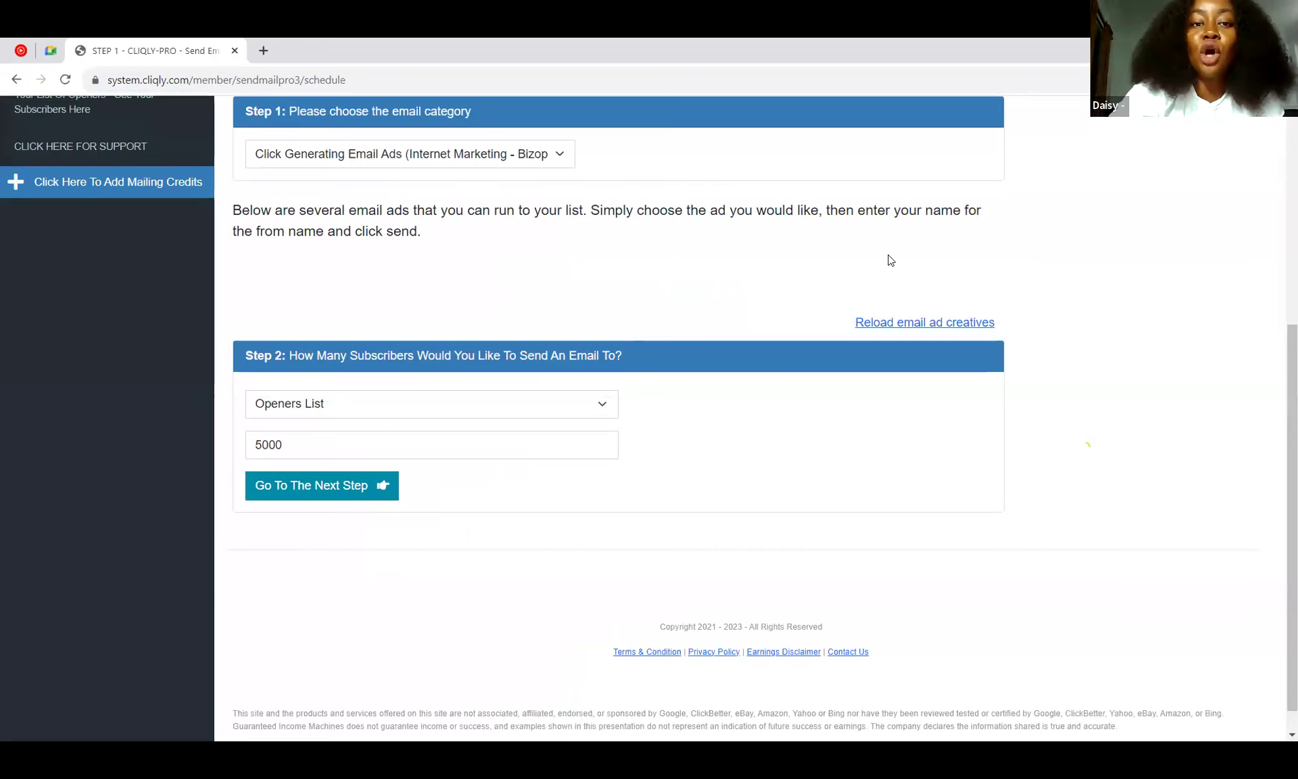
- Leave the CliqlyPRO mailing form and open the STEP 2 Cliqly List Building page
{"action": "scroll", "coordinate": [890, 260], "scroll_direction": "up", "scroll_amount": 5}
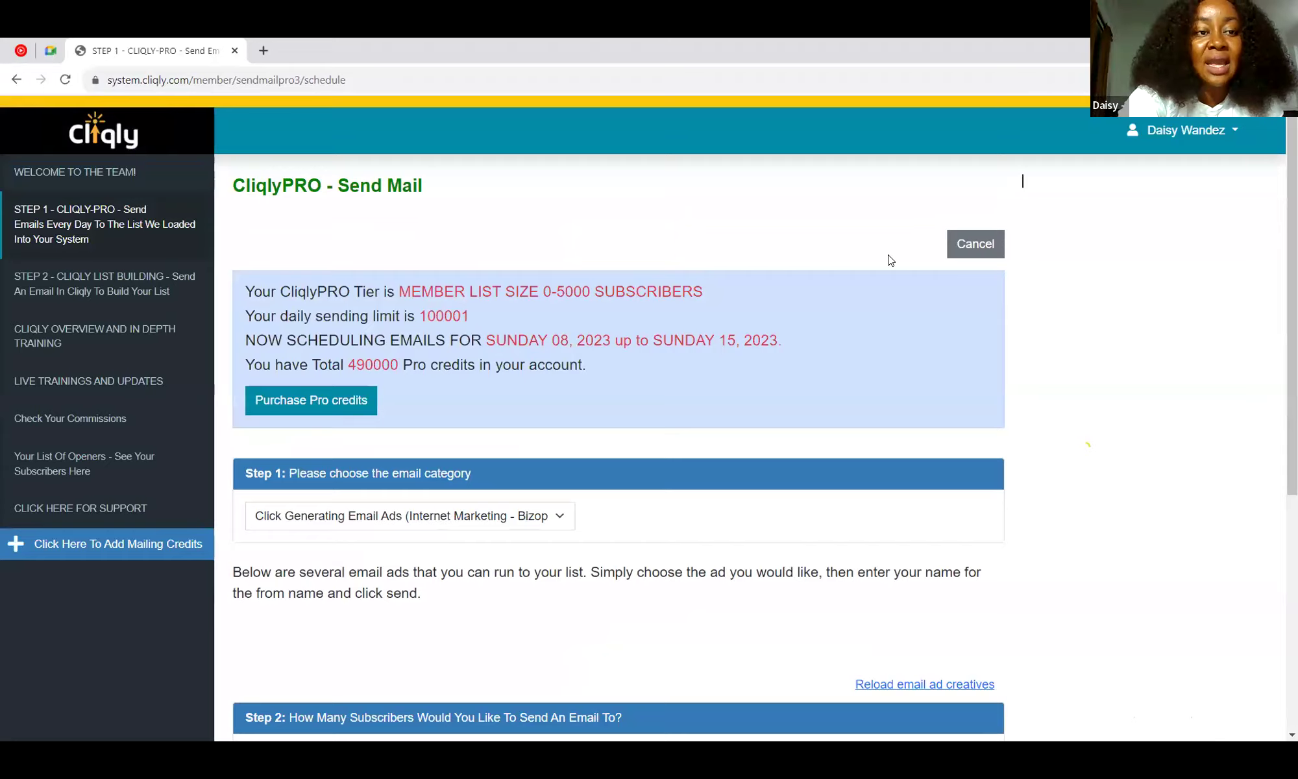
{"action": "scroll", "coordinate": [891, 260], "scroll_direction": "down", "scroll_amount": 2}
{"action": "scroll", "coordinate": [890, 259], "scroll_direction": "up", "scroll_amount": 2}
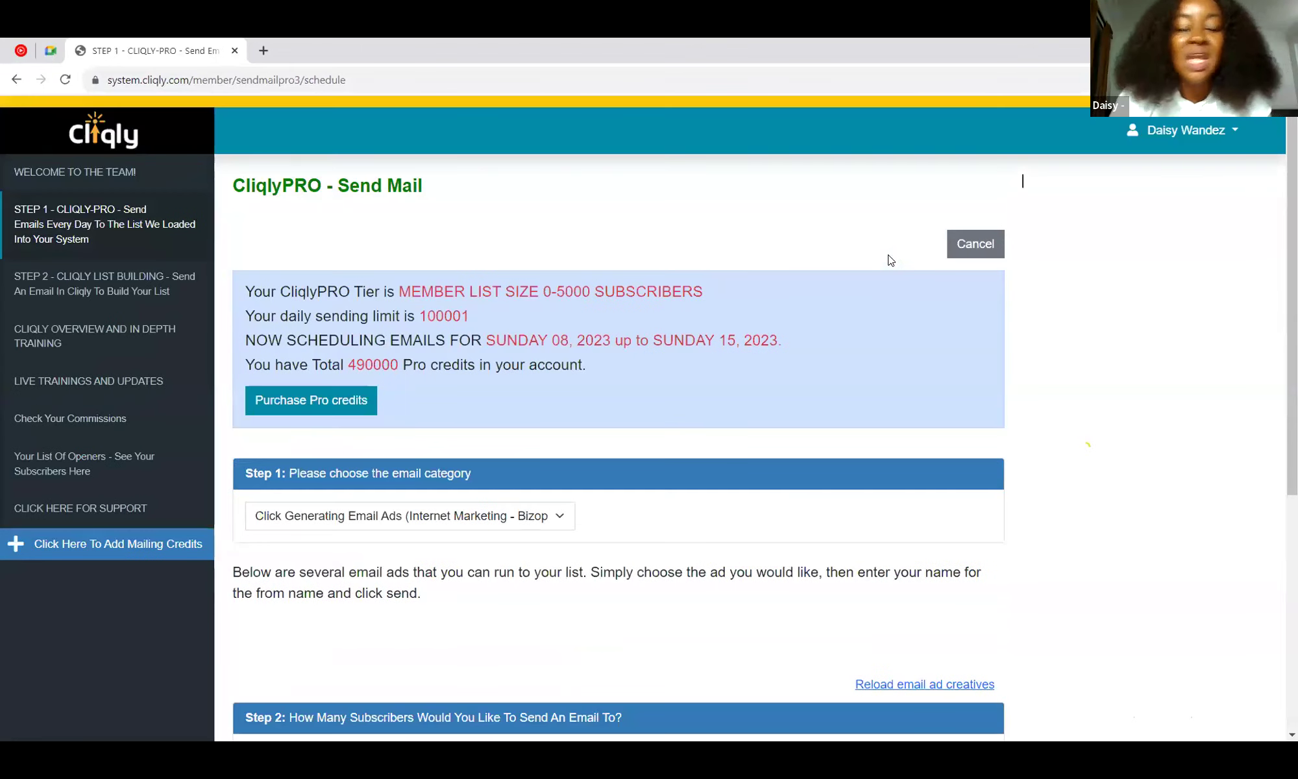
{"action": "key", "text": "Tab"}
{"action": "key", "text": "Return"}
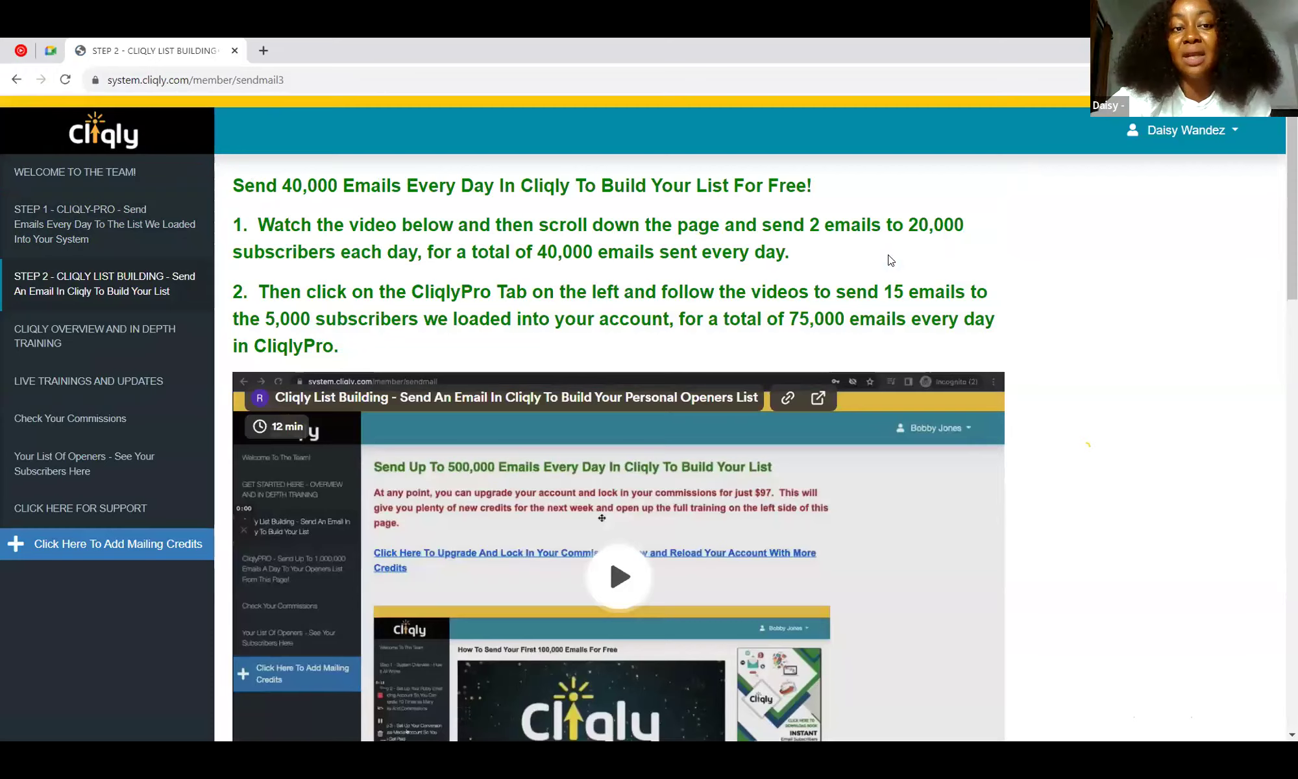
- Review the Cliqly List Building instructions and credit summary, and open the send mail form
{"action": "scroll", "coordinate": [891, 260], "scroll_direction": "down", "scroll_amount": 3}
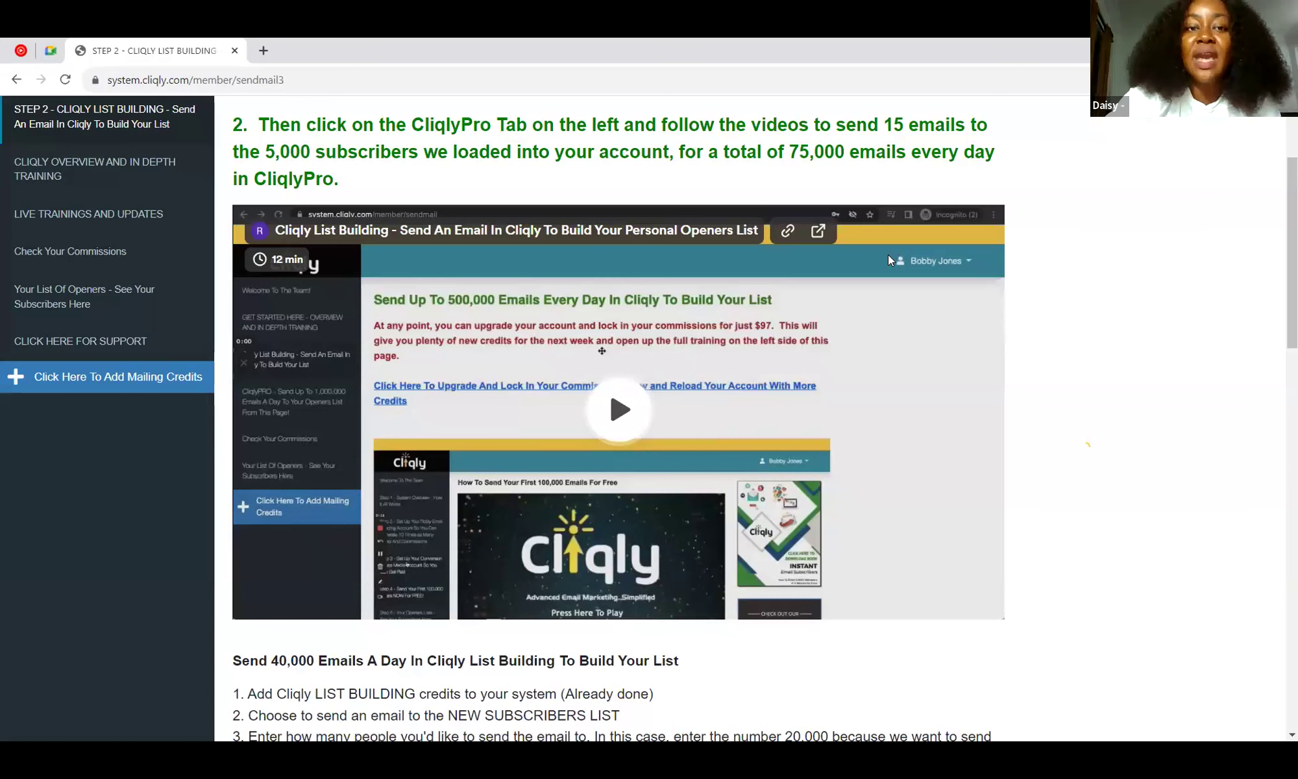
{"action": "scroll", "coordinate": [889, 260], "scroll_direction": "up", "scroll_amount": 3}
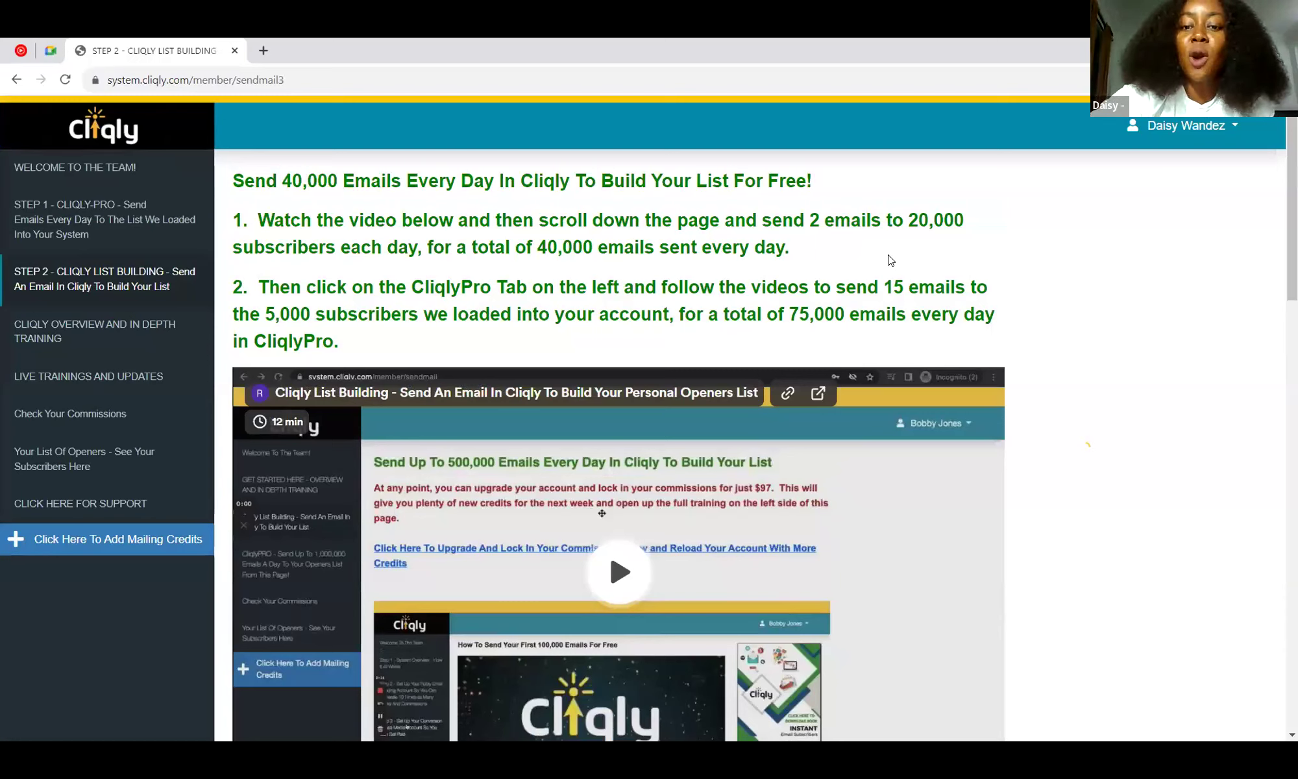
{"action": "scroll", "coordinate": [889, 260], "scroll_direction": "down", "scroll_amount": 4}
{"action": "scroll", "coordinate": [889, 260], "scroll_direction": "down", "scroll_amount": 4}
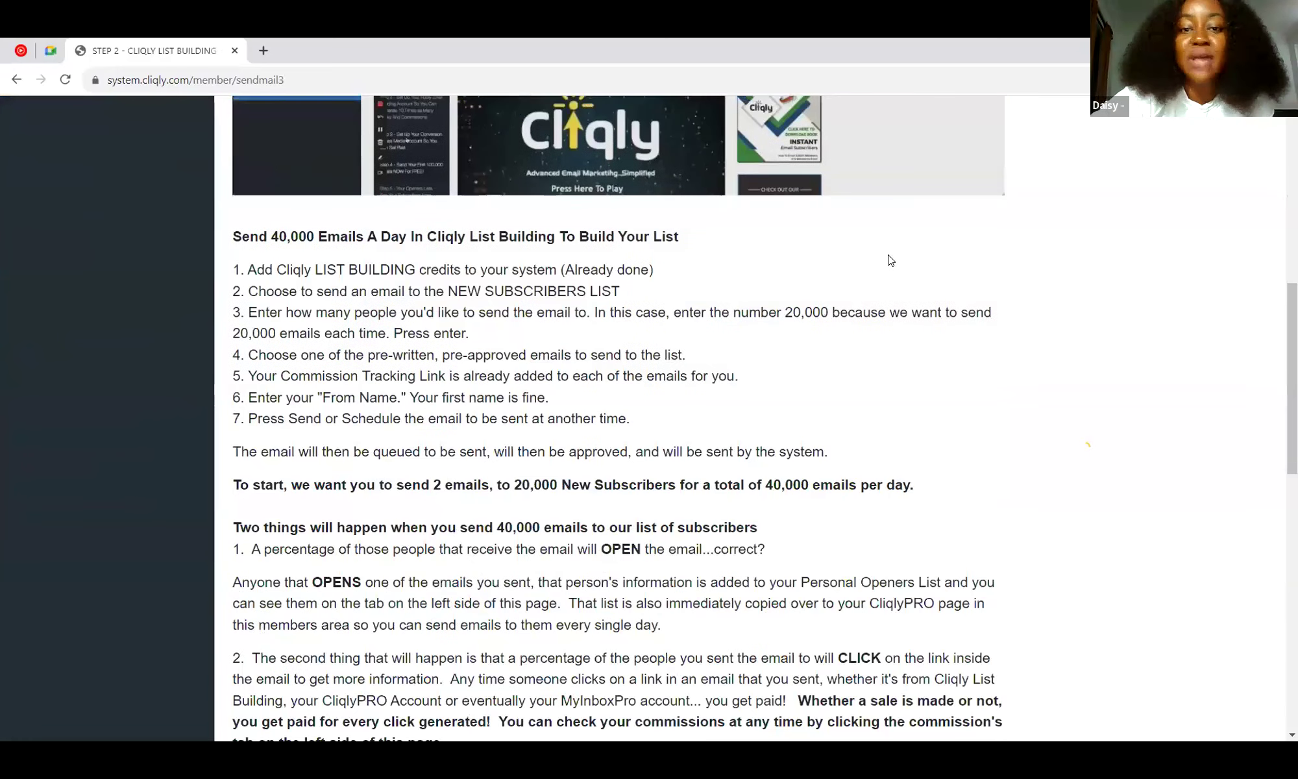
{"action": "scroll", "coordinate": [888, 260], "scroll_direction": "down", "scroll_amount": 8}
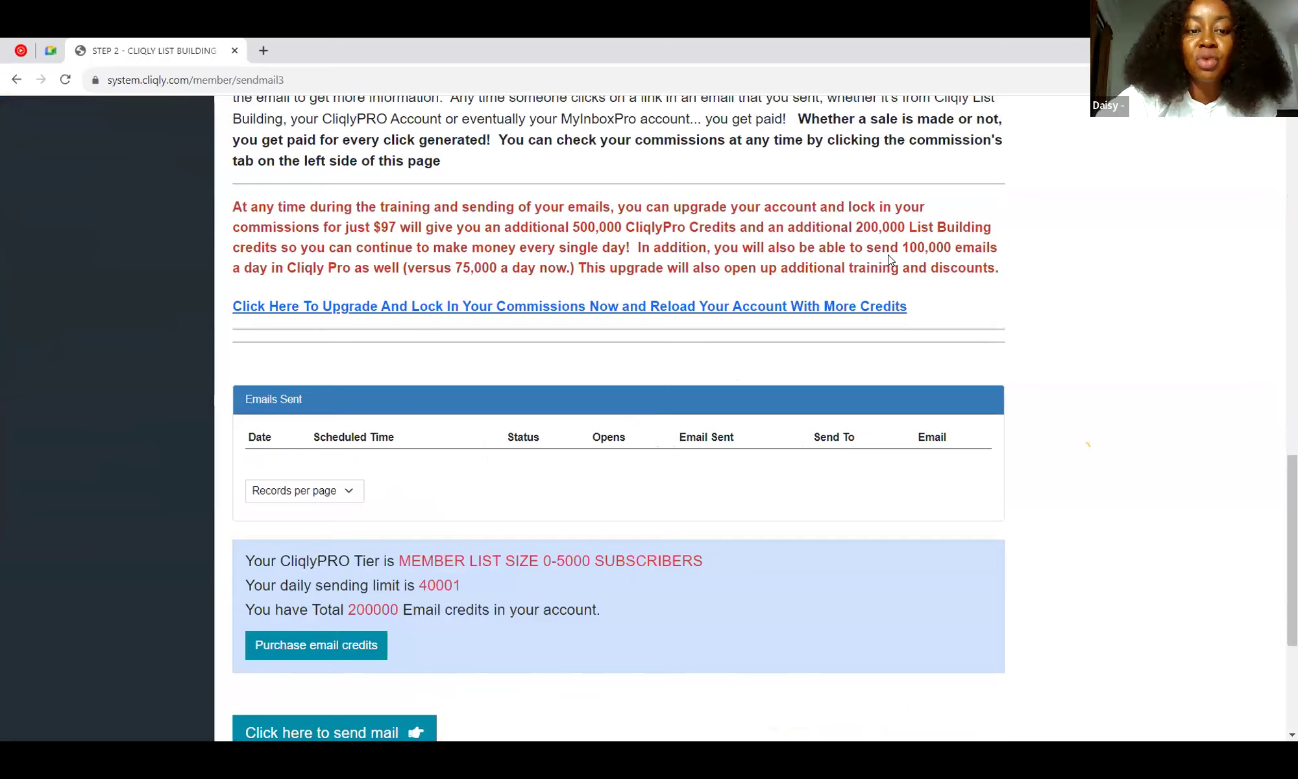
{"action": "scroll", "coordinate": [889, 260], "scroll_direction": "down", "scroll_amount": 4}
{"action": "scroll", "coordinate": [891, 260], "scroll_direction": "down", "scroll_amount": 1}
{"action": "key", "text": "Return"}
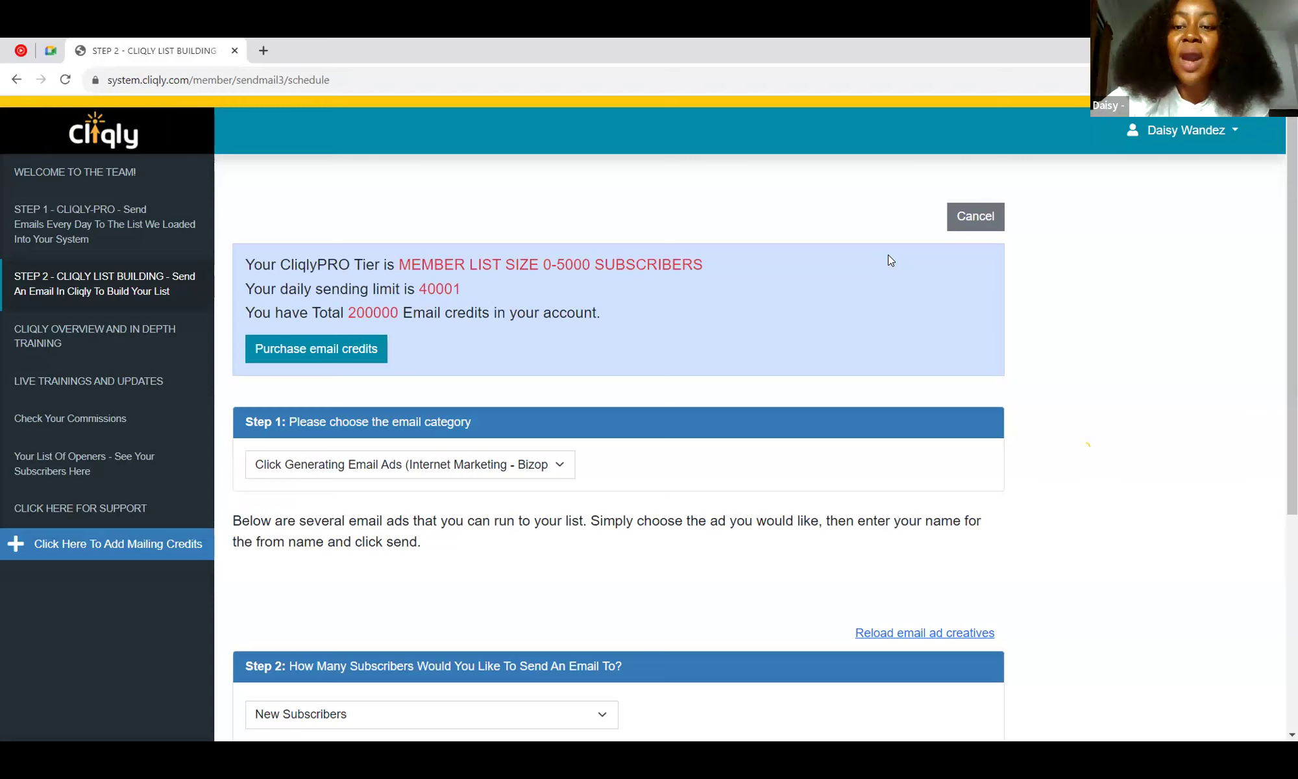
- Set the New Subscribers mailing to 10000 recipients and continue to the email template choice
{"action": "scroll", "coordinate": [891, 259], "scroll_direction": "down", "scroll_amount": 2}
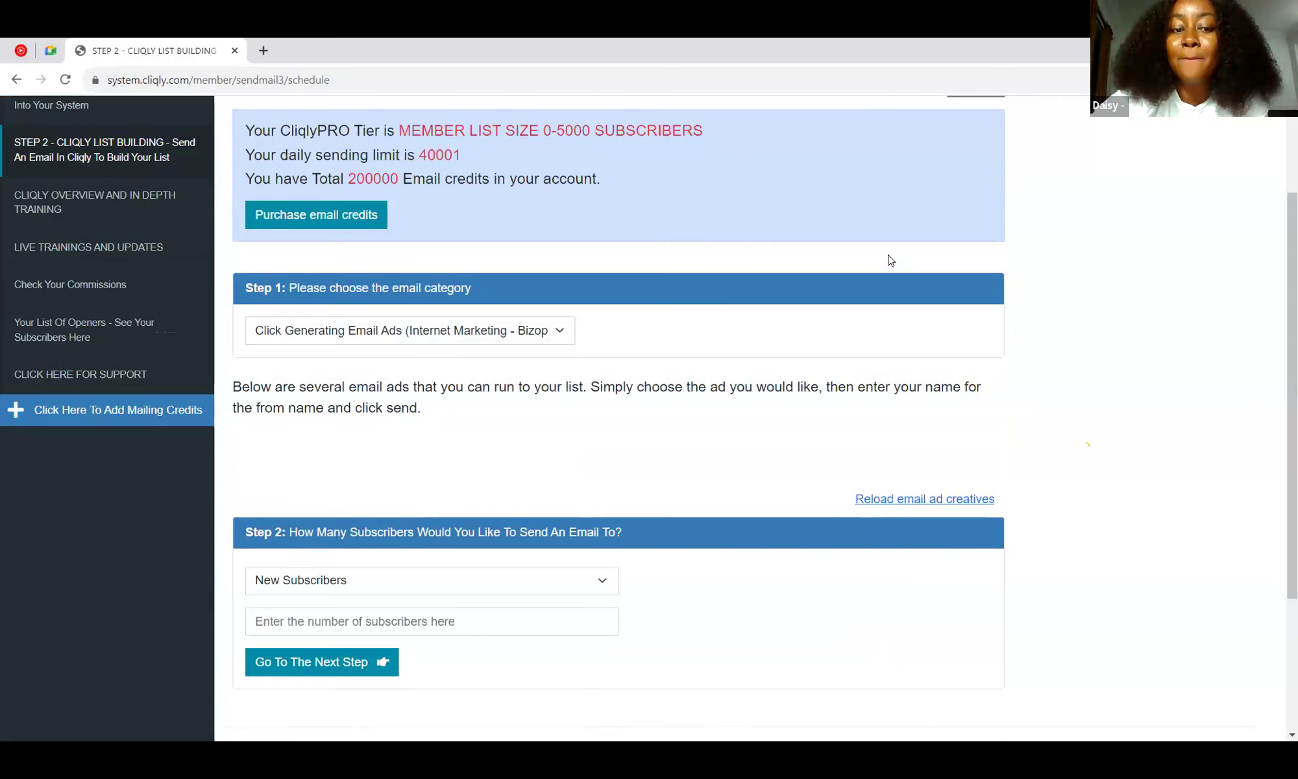
{"action": "scroll", "coordinate": [890, 259], "scroll_direction": "down", "scroll_amount": 2}
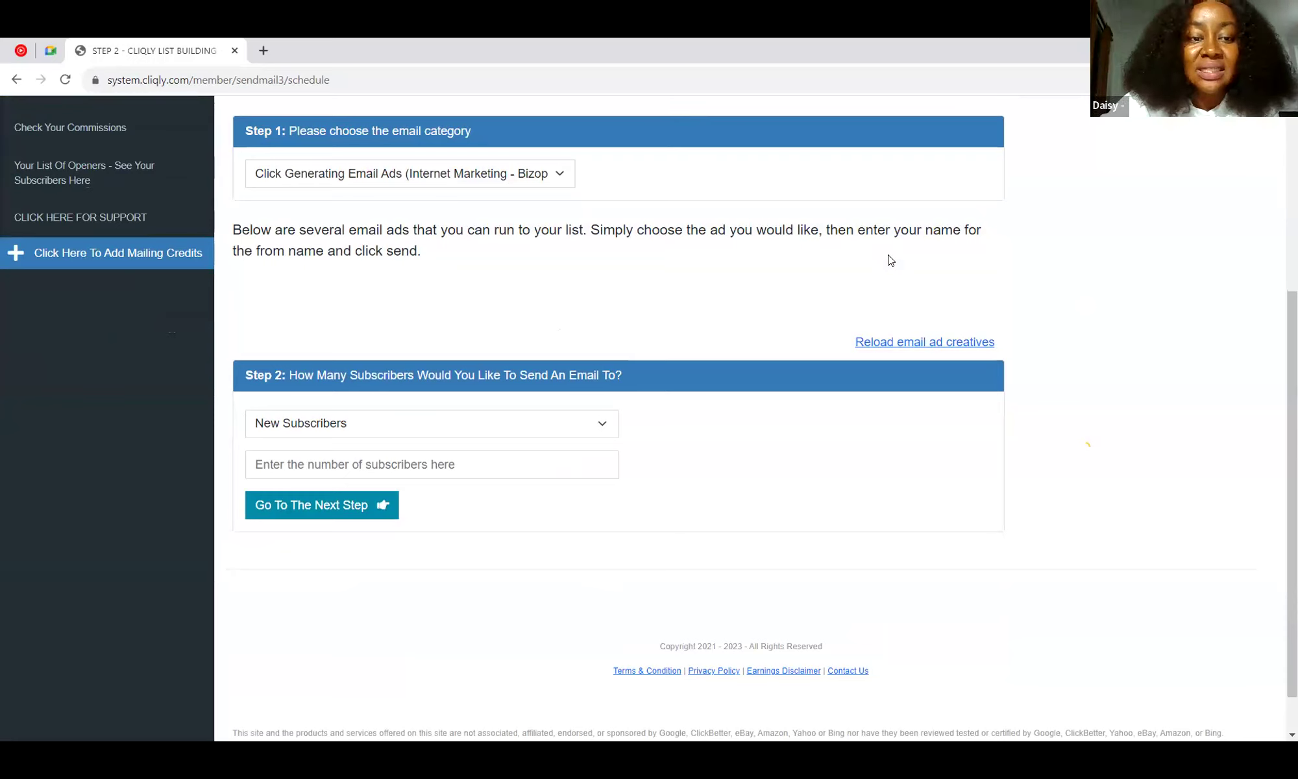
{"action": "scroll", "coordinate": [890, 260], "scroll_direction": "down", "scroll_amount": 1}
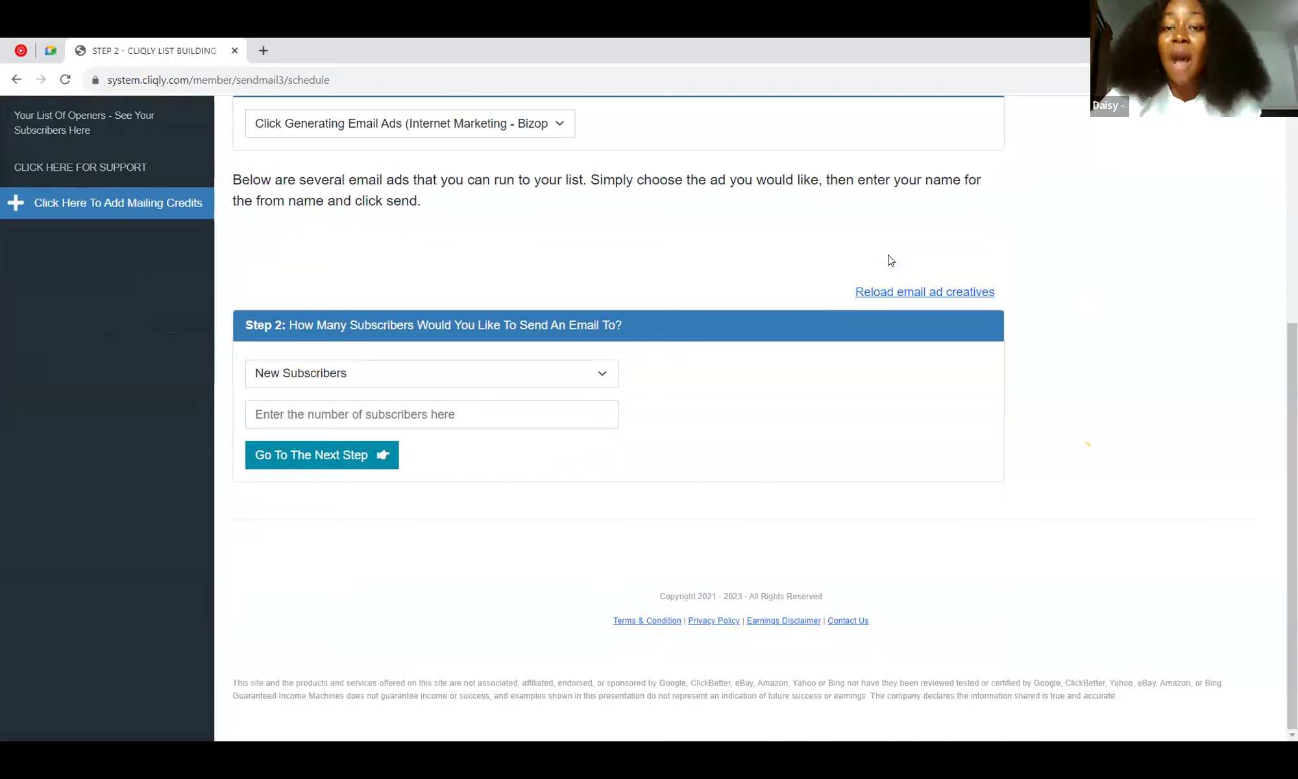
{"action": "scroll", "coordinate": [890, 260], "scroll_direction": "up", "scroll_amount": 5}
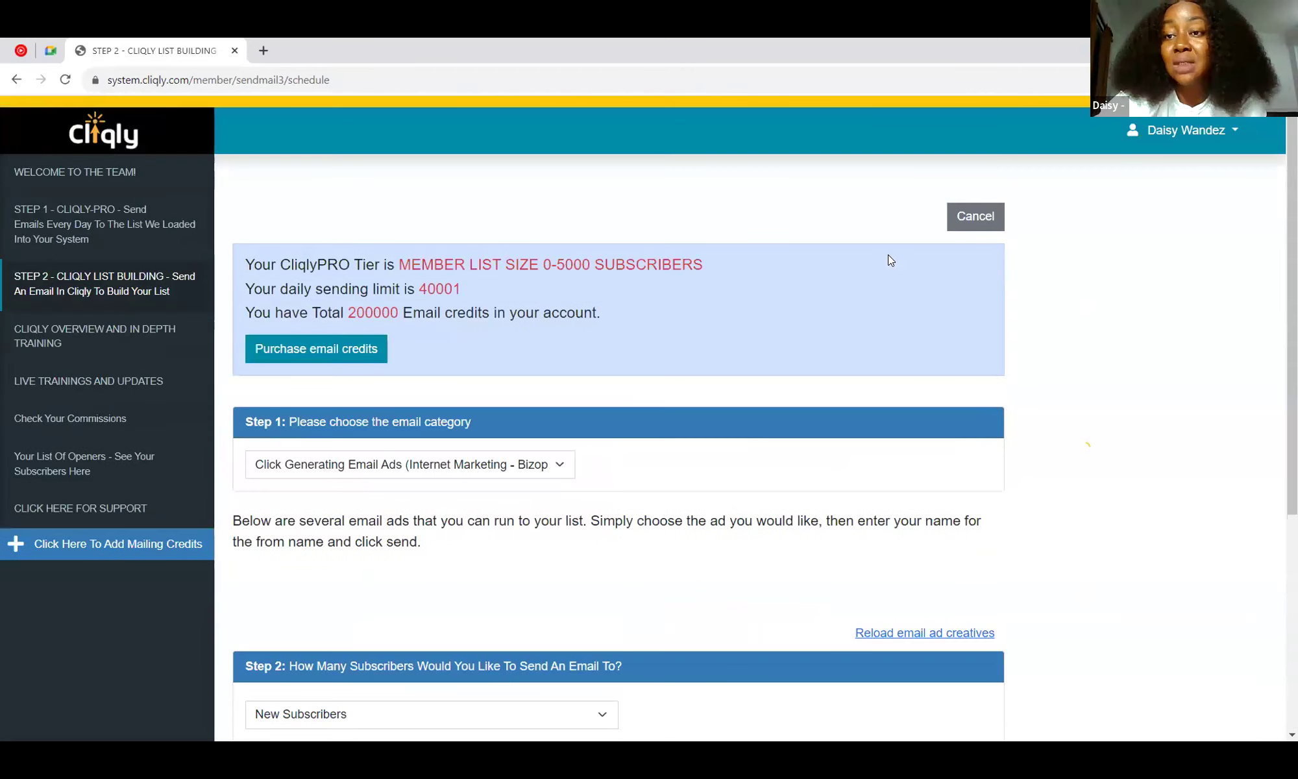
{"action": "scroll", "coordinate": [891, 259], "scroll_direction": "down", "scroll_amount": 4}
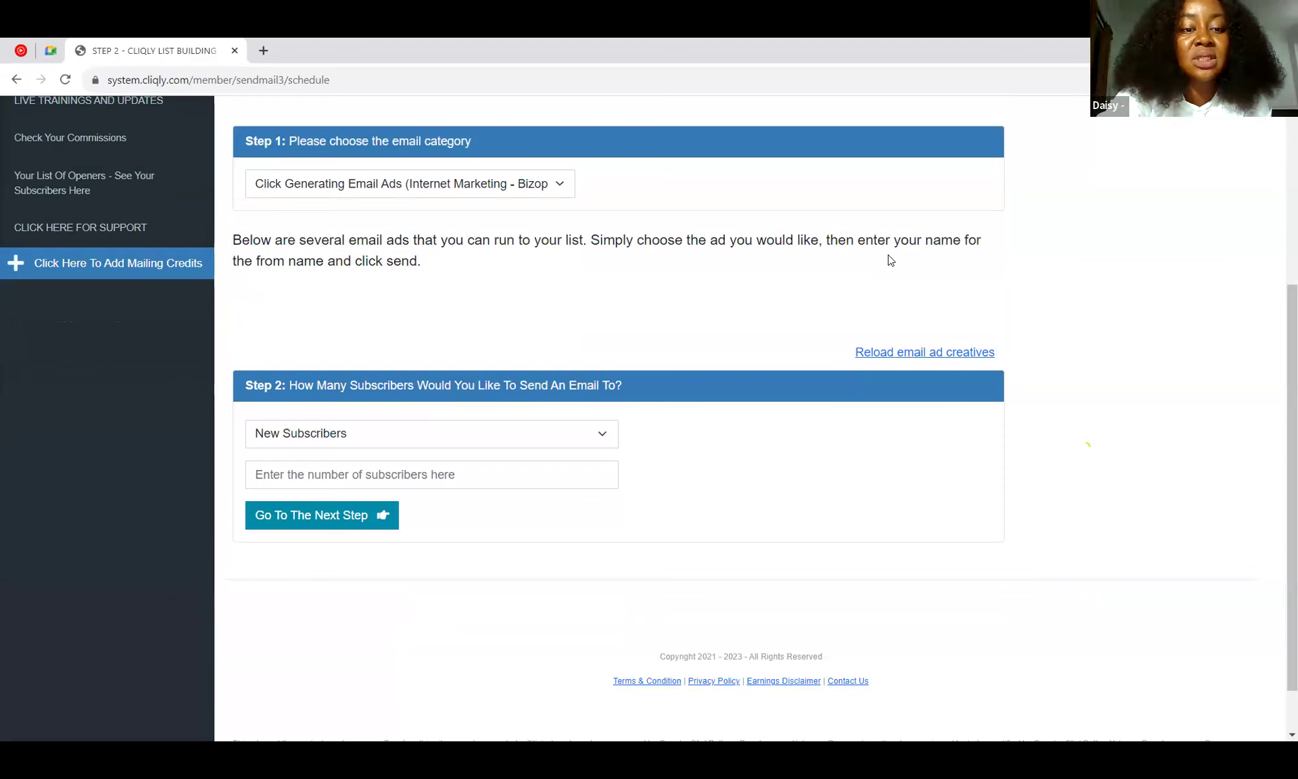
{"action": "key", "text": "Tab"}
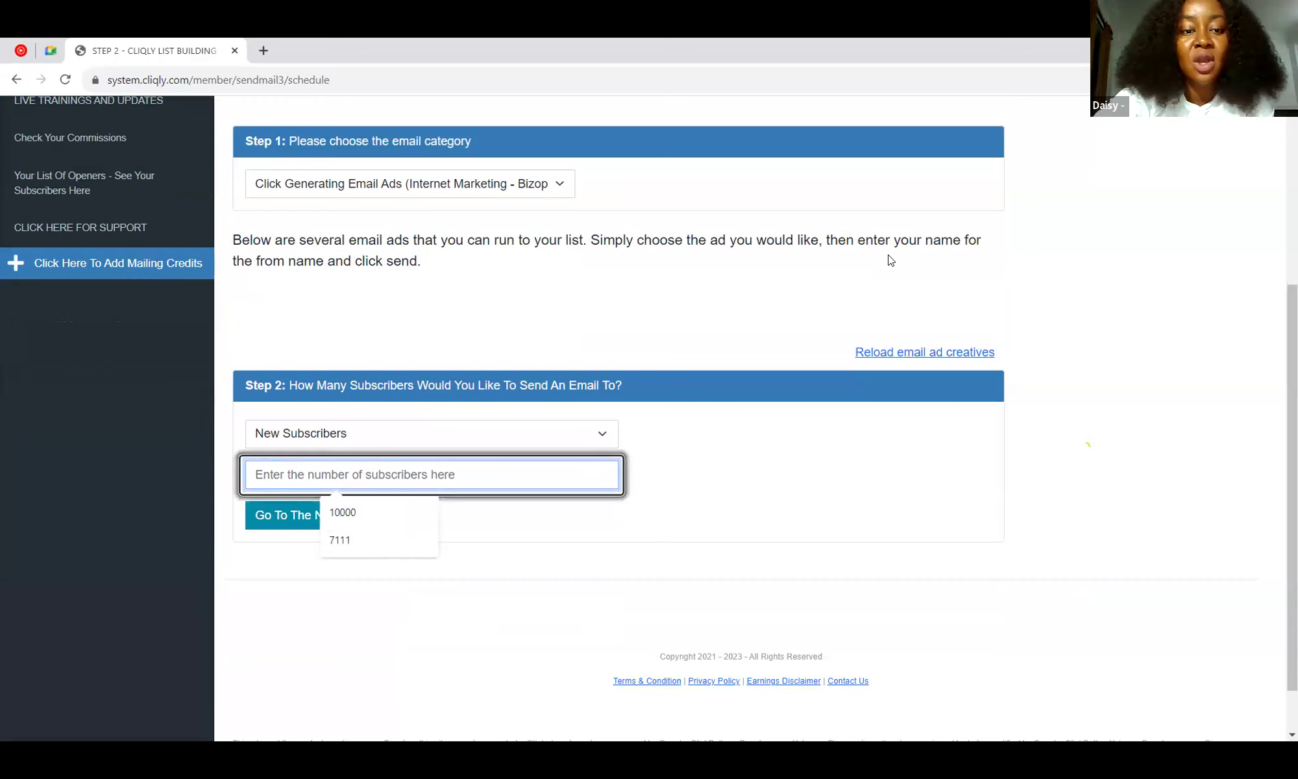
{"action": "key", "text": "Down"}
{"action": "key", "text": "Return"}
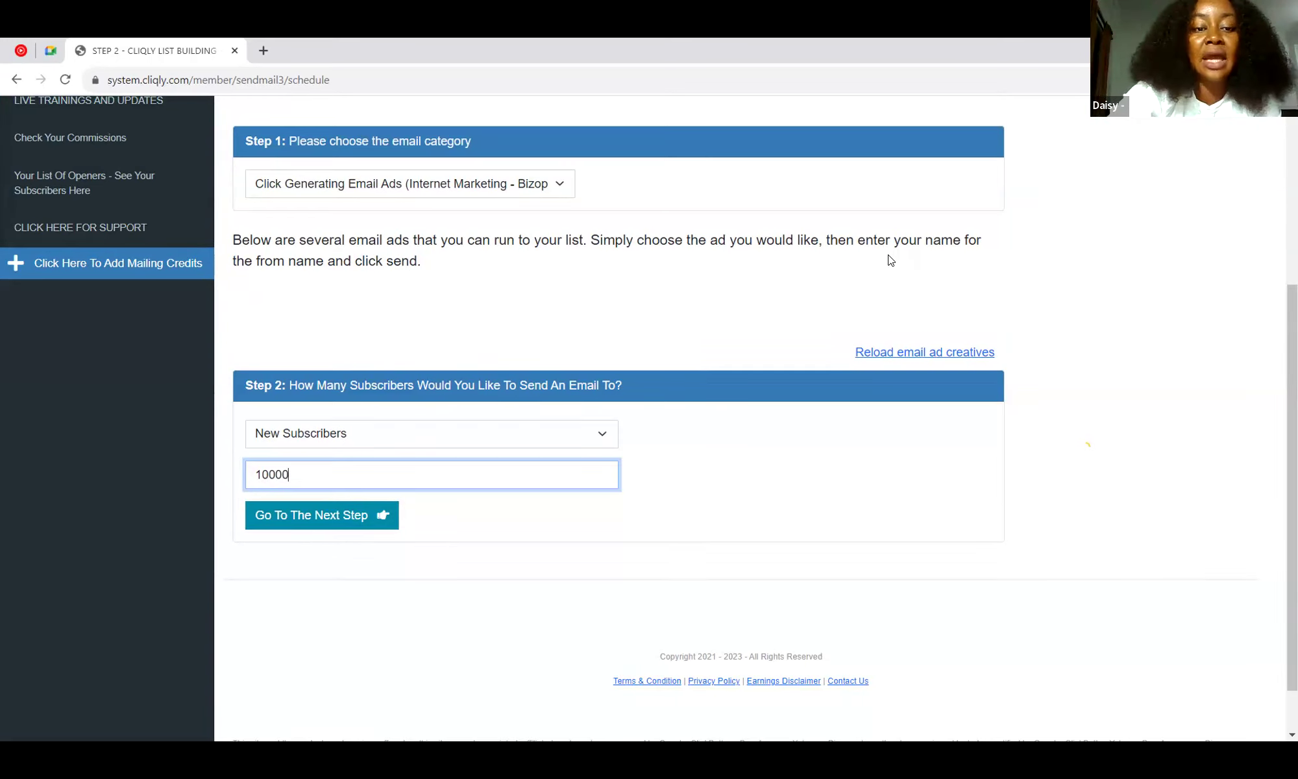
{"action": "key", "text": "Tab"}
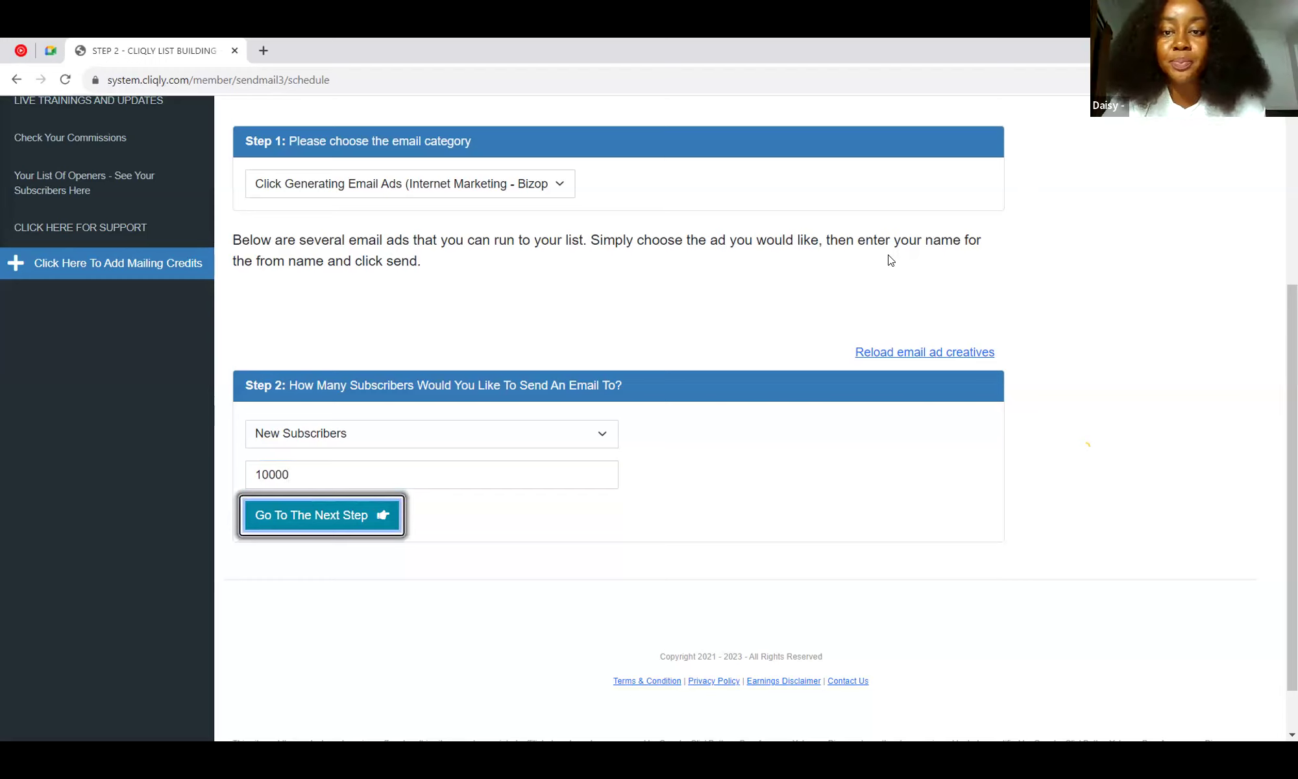
{"action": "key", "text": "Return"}
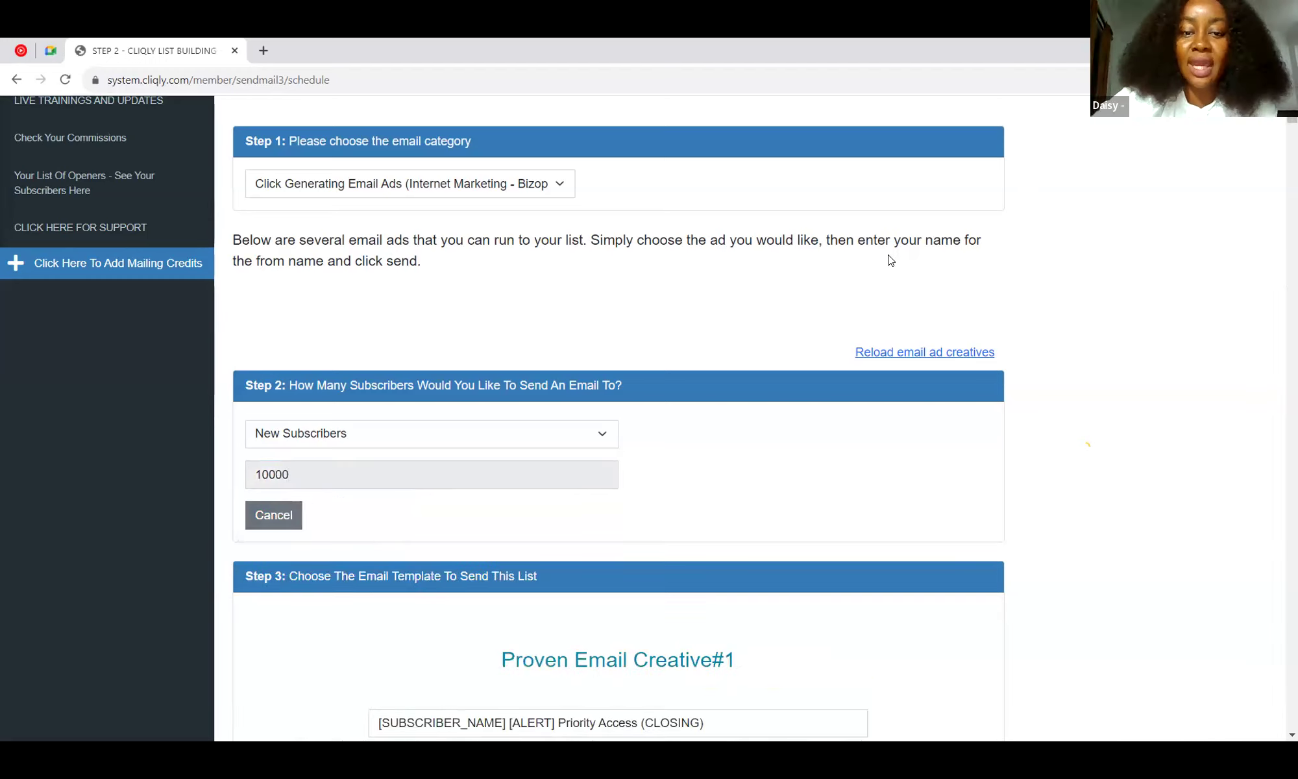
- Look through the proven email templates and select Proven Email Creative#10 for the mailing
{"action": "scroll", "coordinate": [890, 260], "scroll_direction": "down", "scroll_amount": 6}
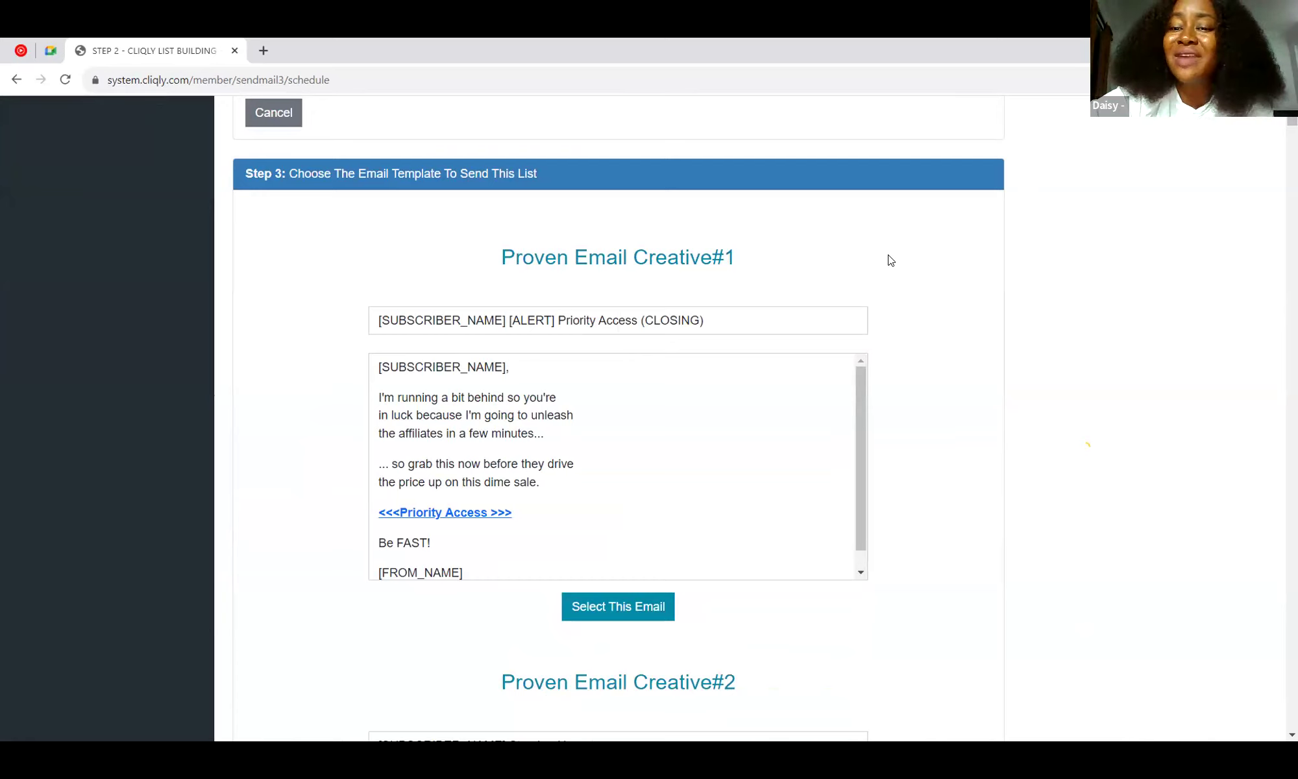
{"action": "scroll", "coordinate": [890, 260], "scroll_direction": "down", "scroll_amount": 10}
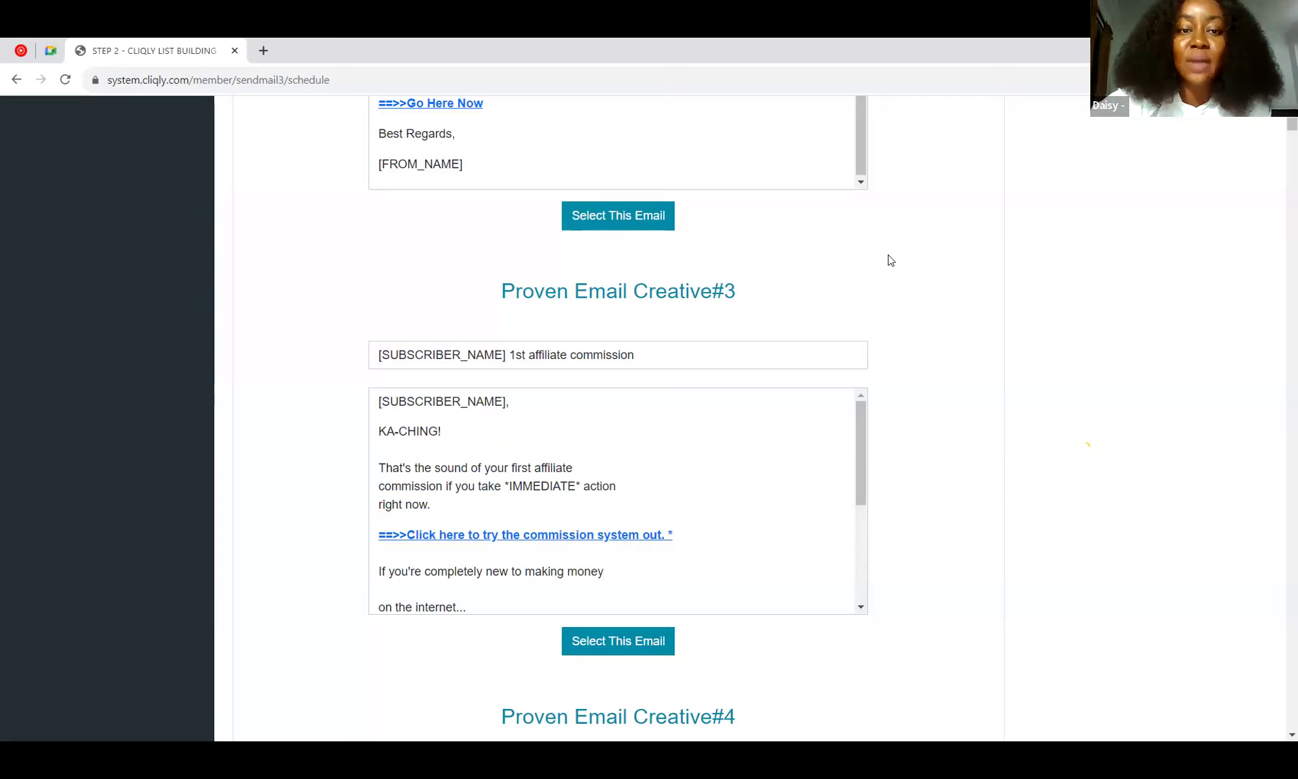
{"action": "scroll", "coordinate": [891, 259], "scroll_direction": "down", "scroll_amount": 2}
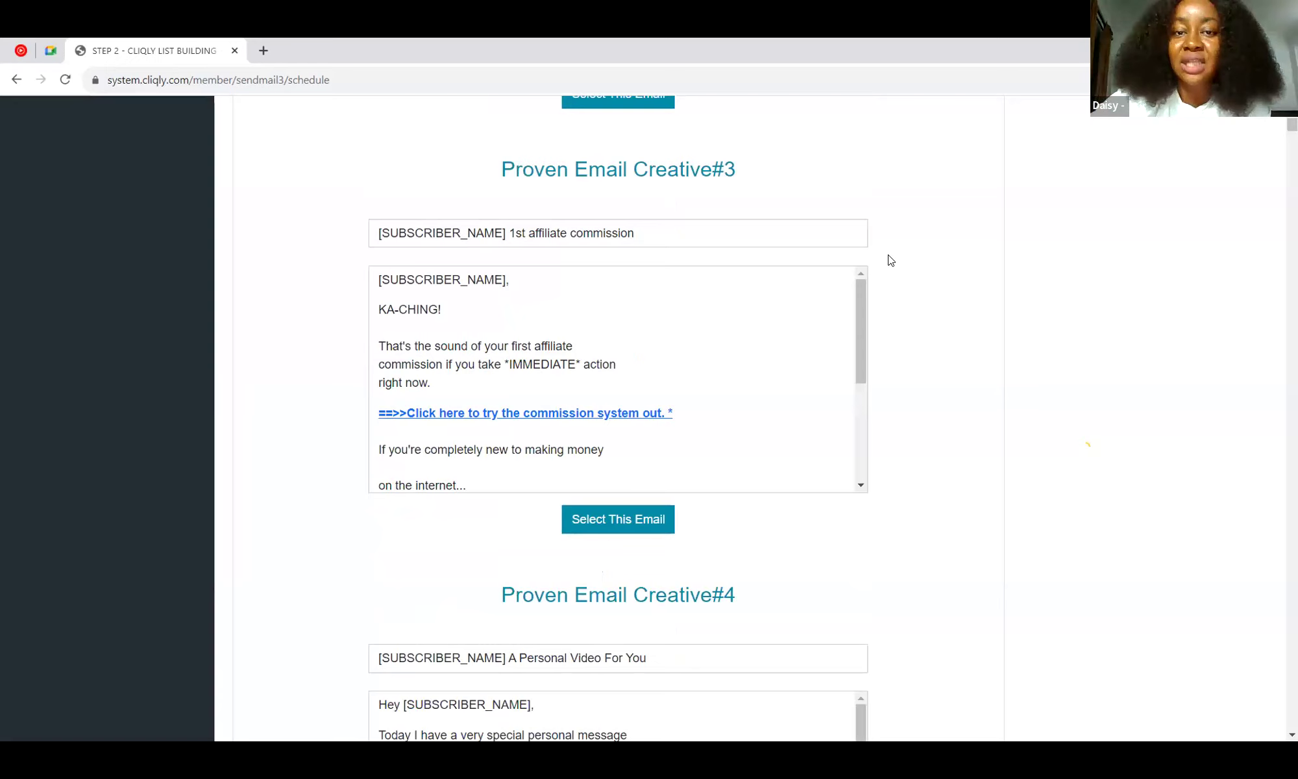
{"action": "scroll", "coordinate": [890, 259], "scroll_direction": "down", "scroll_amount": 6}
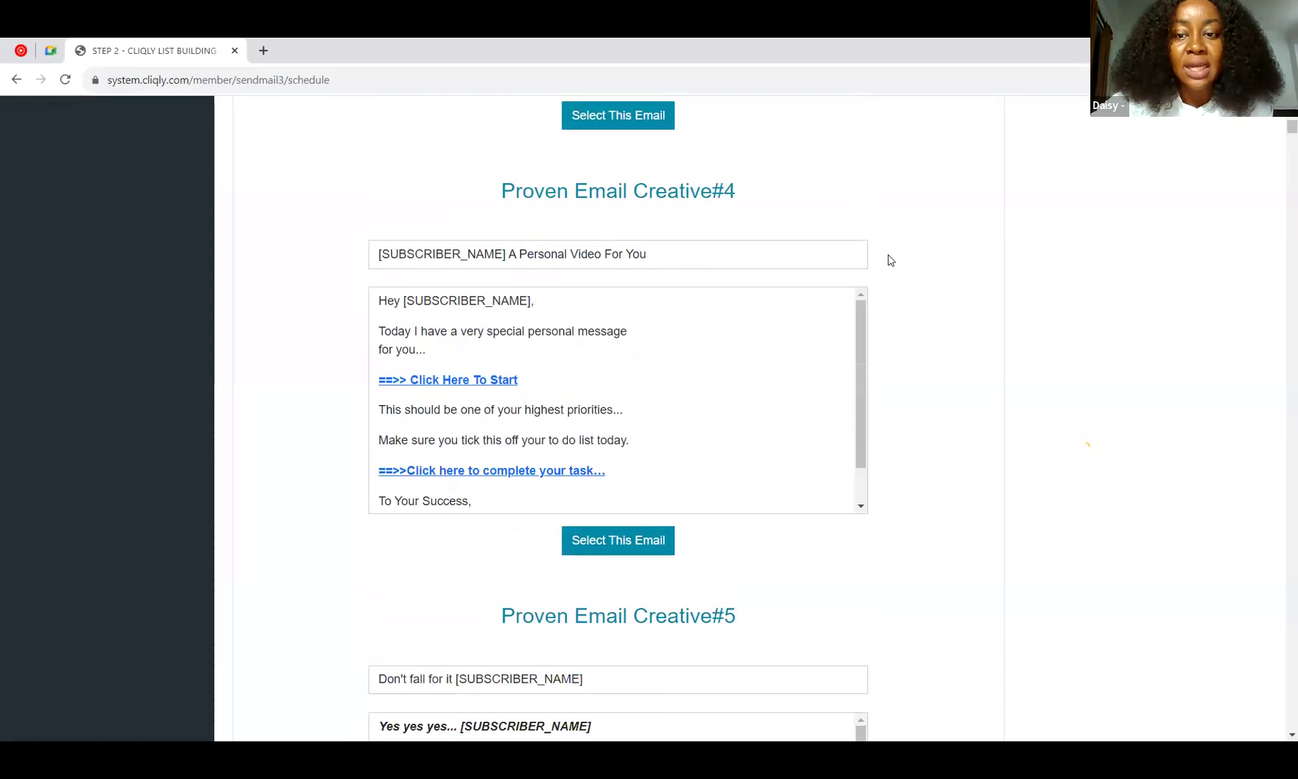
{"action": "scroll", "coordinate": [890, 259], "scroll_direction": "down", "scroll_amount": 3}
{"action": "scroll", "coordinate": [890, 259], "scroll_direction": "down", "scroll_amount": 16}
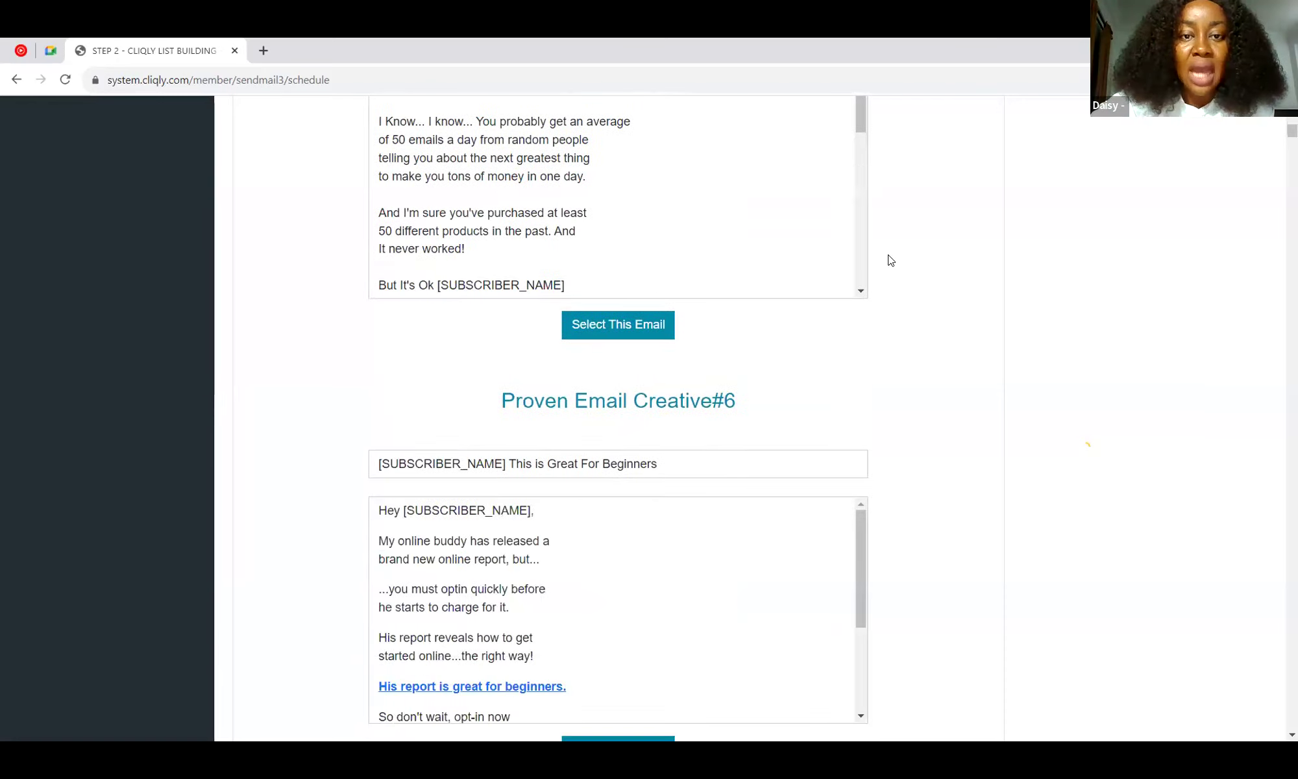
{"action": "scroll", "coordinate": [891, 260], "scroll_direction": "down", "scroll_amount": 4}
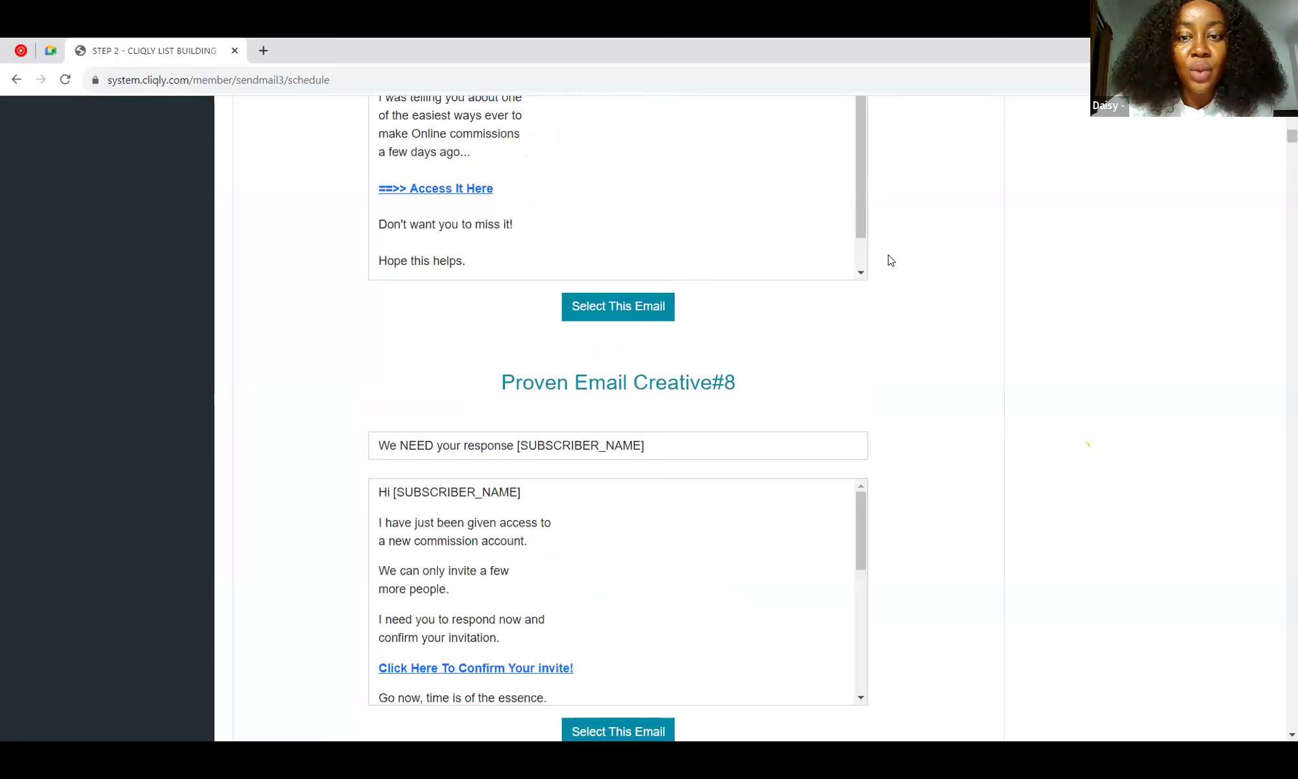
{"action": "scroll", "coordinate": [890, 260], "scroll_direction": "down", "scroll_amount": 2}
{"action": "scroll", "coordinate": [891, 260], "scroll_direction": "down", "scroll_amount": 4}
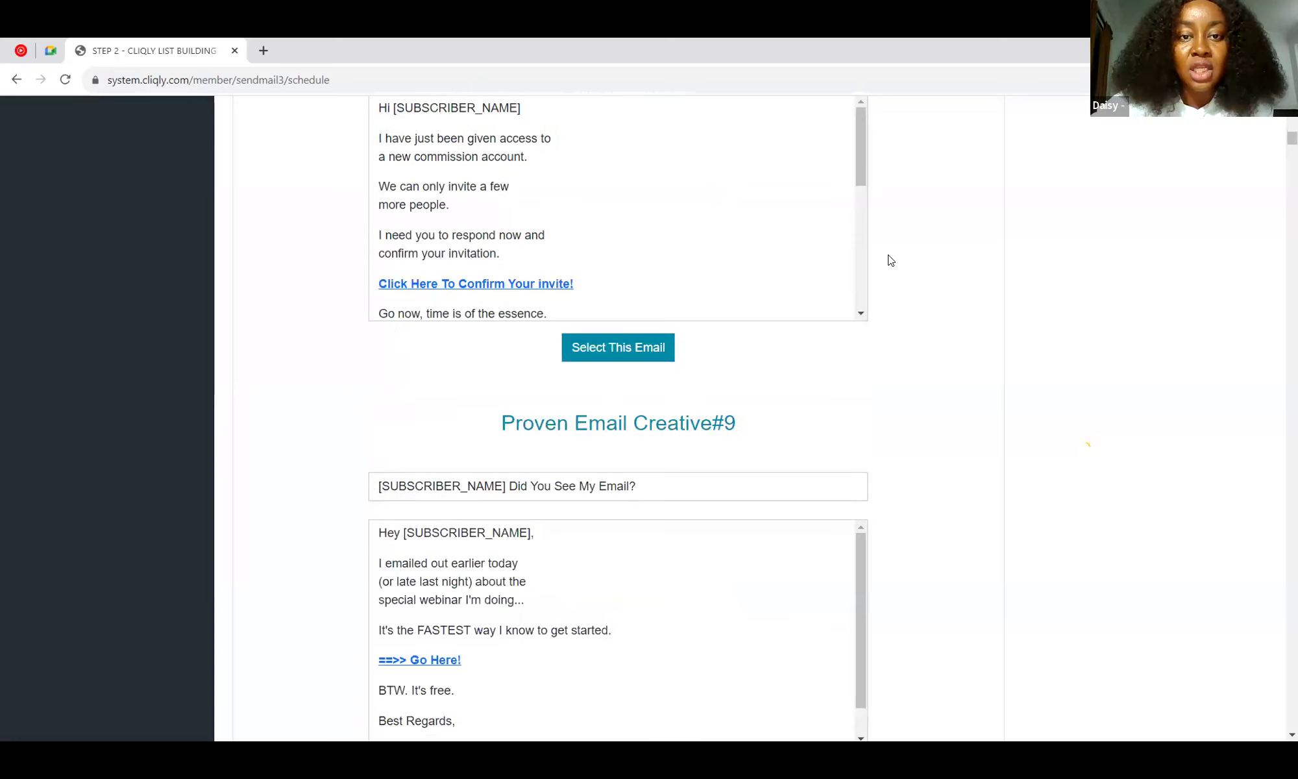
{"action": "scroll", "coordinate": [890, 260], "scroll_direction": "down", "scroll_amount": 1}
{"action": "scroll", "coordinate": [891, 260], "scroll_direction": "down", "scroll_amount": 5}
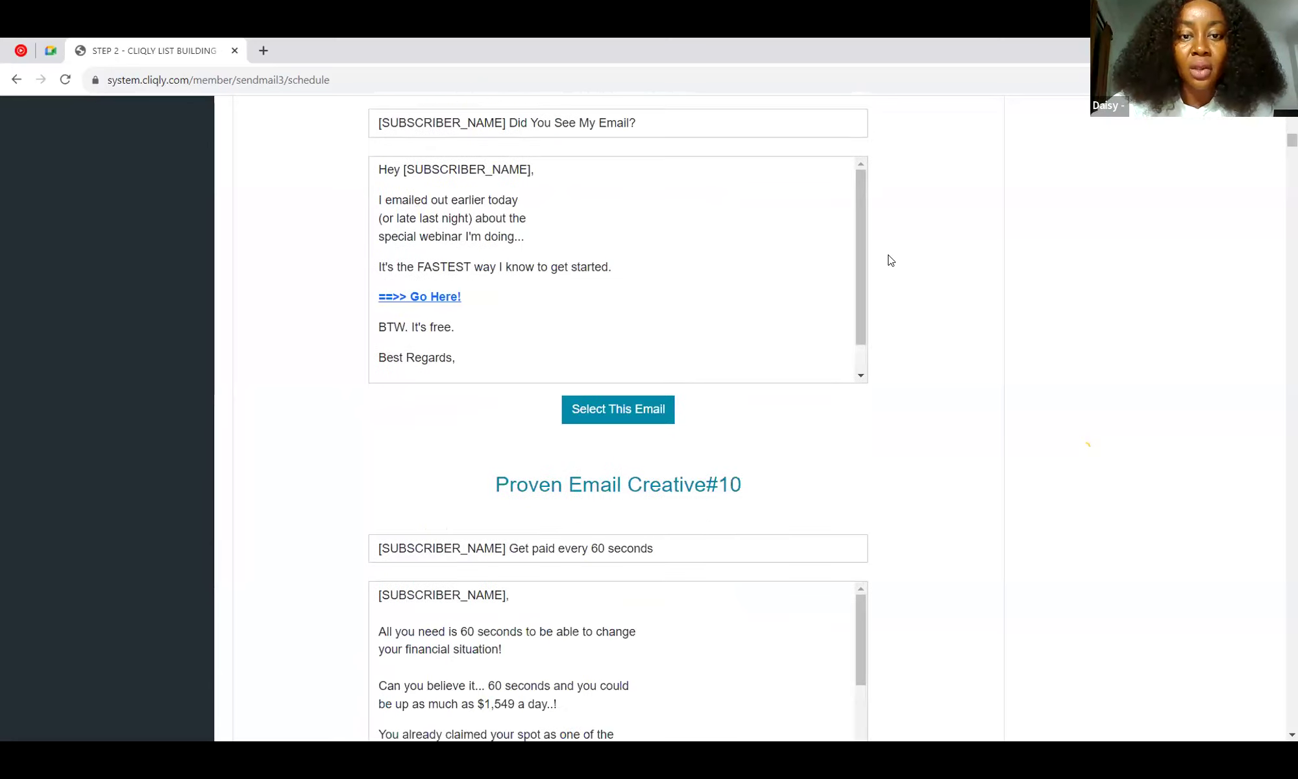
{"action": "scroll", "coordinate": [890, 260], "scroll_direction": "down", "scroll_amount": 3}
{"action": "scroll", "coordinate": [890, 260], "scroll_direction": "down", "scroll_amount": 2}
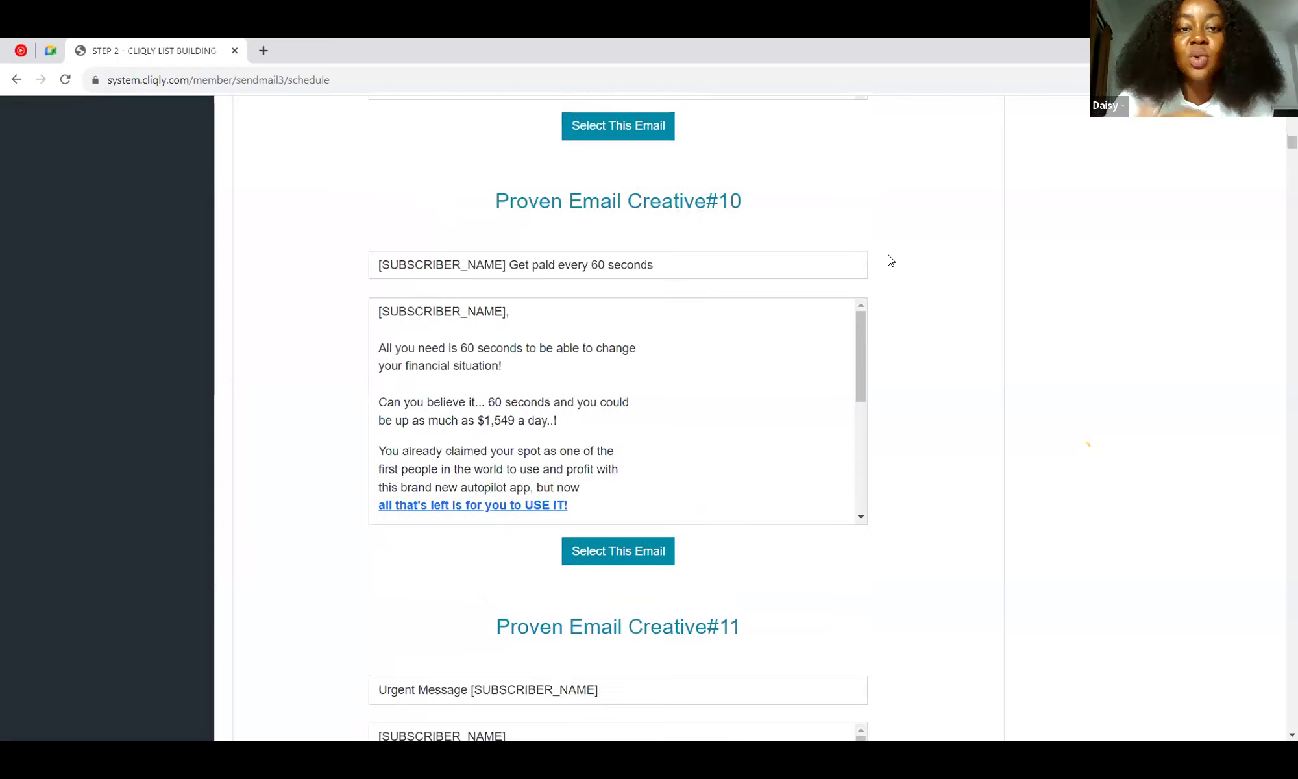
{"action": "scroll", "coordinate": [890, 260], "scroll_direction": "down", "scroll_amount": 1}
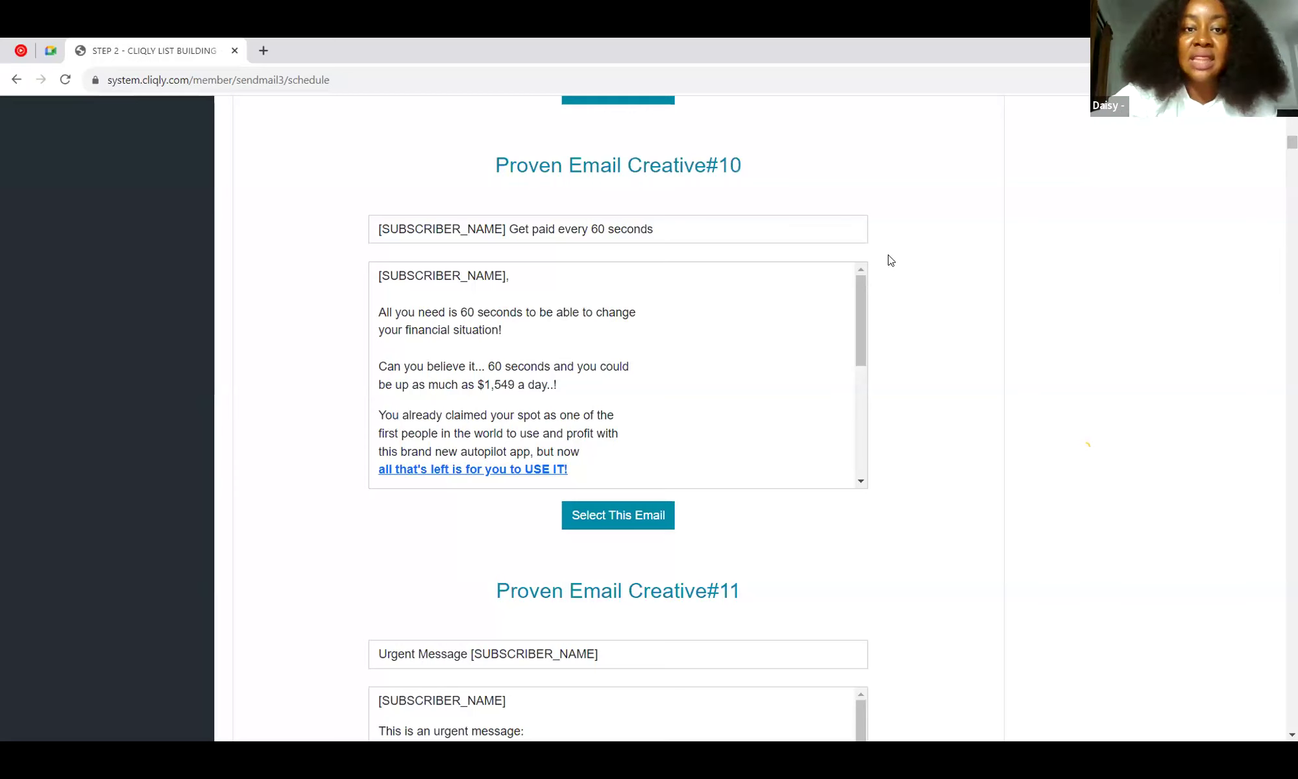
{"action": "scroll", "coordinate": [890, 259], "scroll_direction": "up", "scroll_amount": 3}
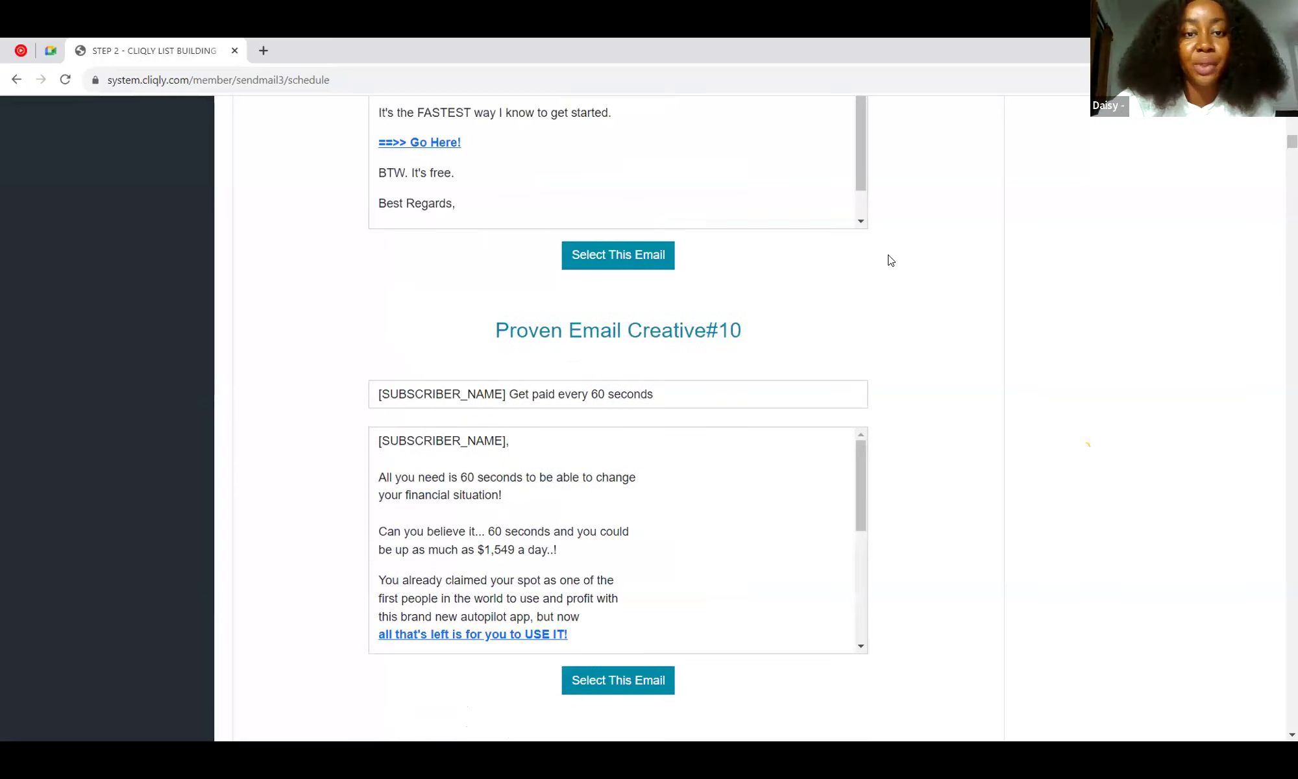
{"action": "scroll", "coordinate": [890, 259], "scroll_direction": "down", "scroll_amount": 5}
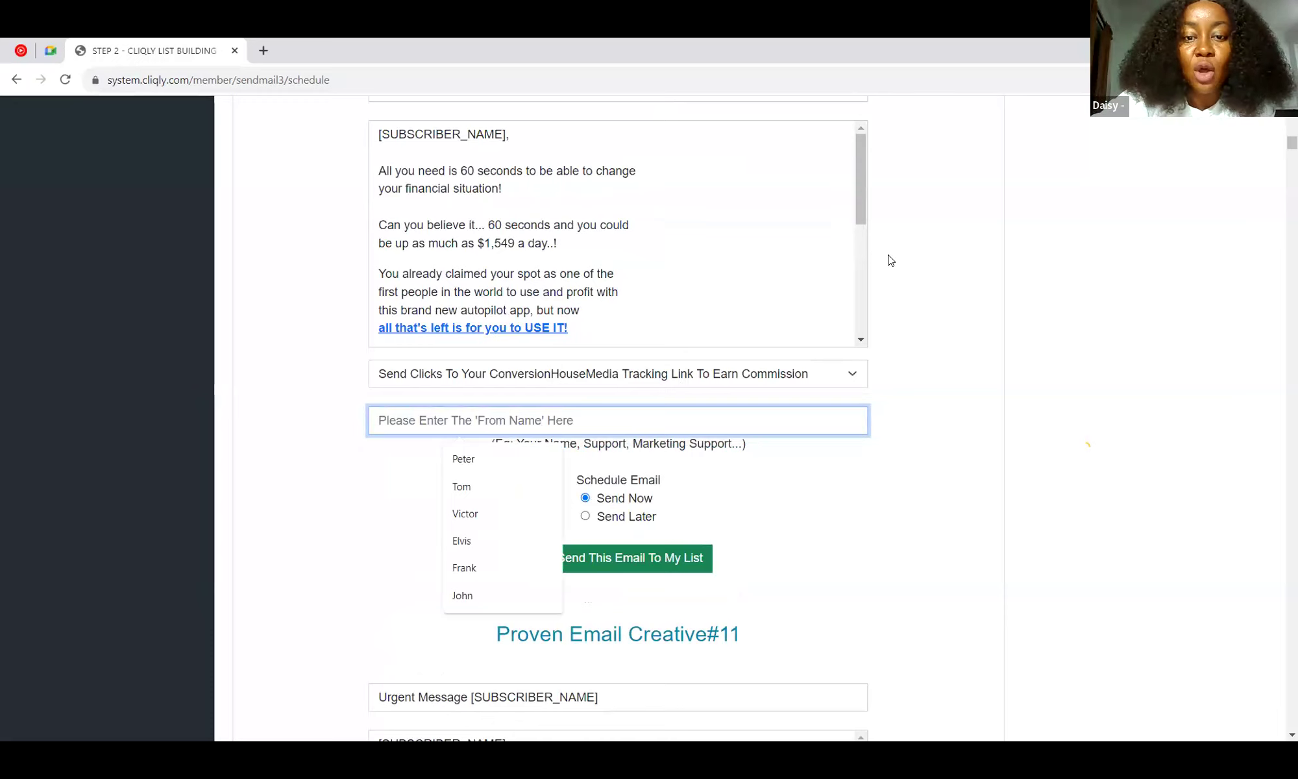
- Enter the sender's first name as From Name, send the Creative#10 email to the list immediately, and confirm the sending
{"action": "type", "text": "John"}
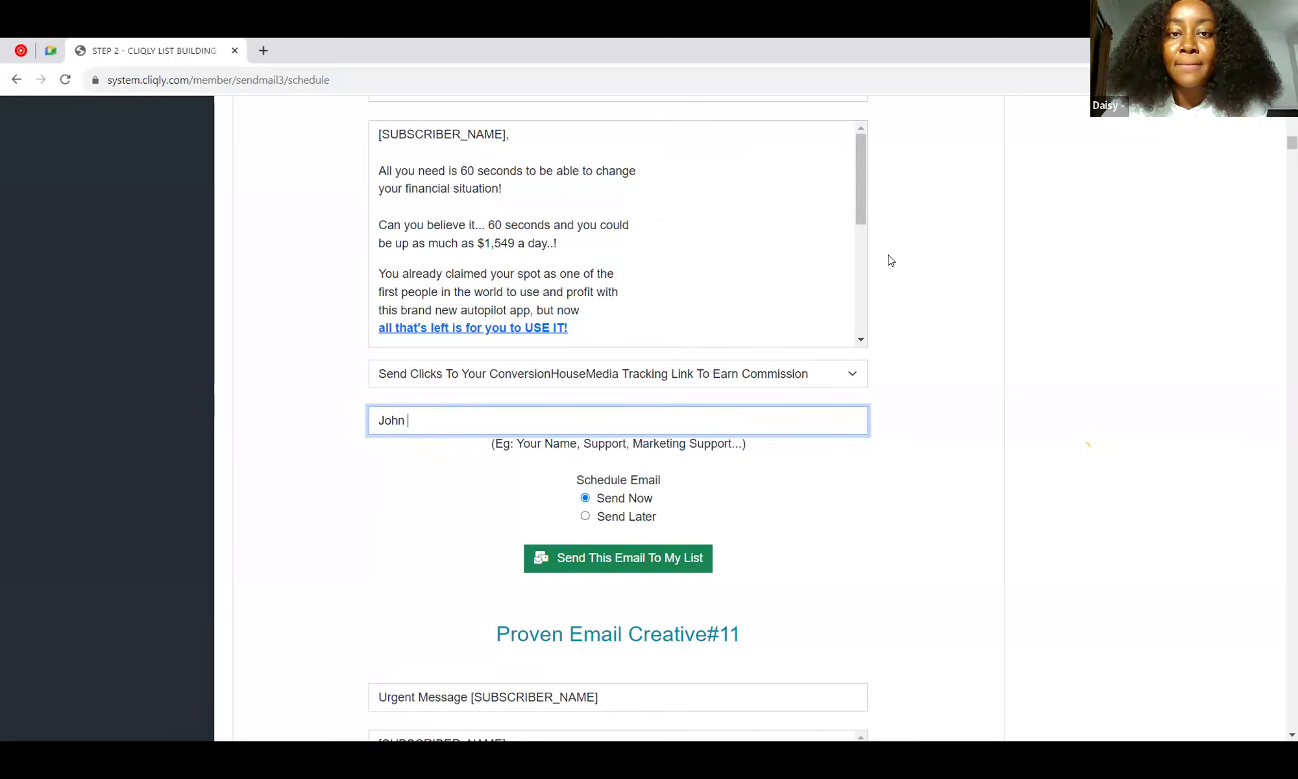
{"action": "key", "text": "Tab"}
{"action": "key", "text": "Tab"}
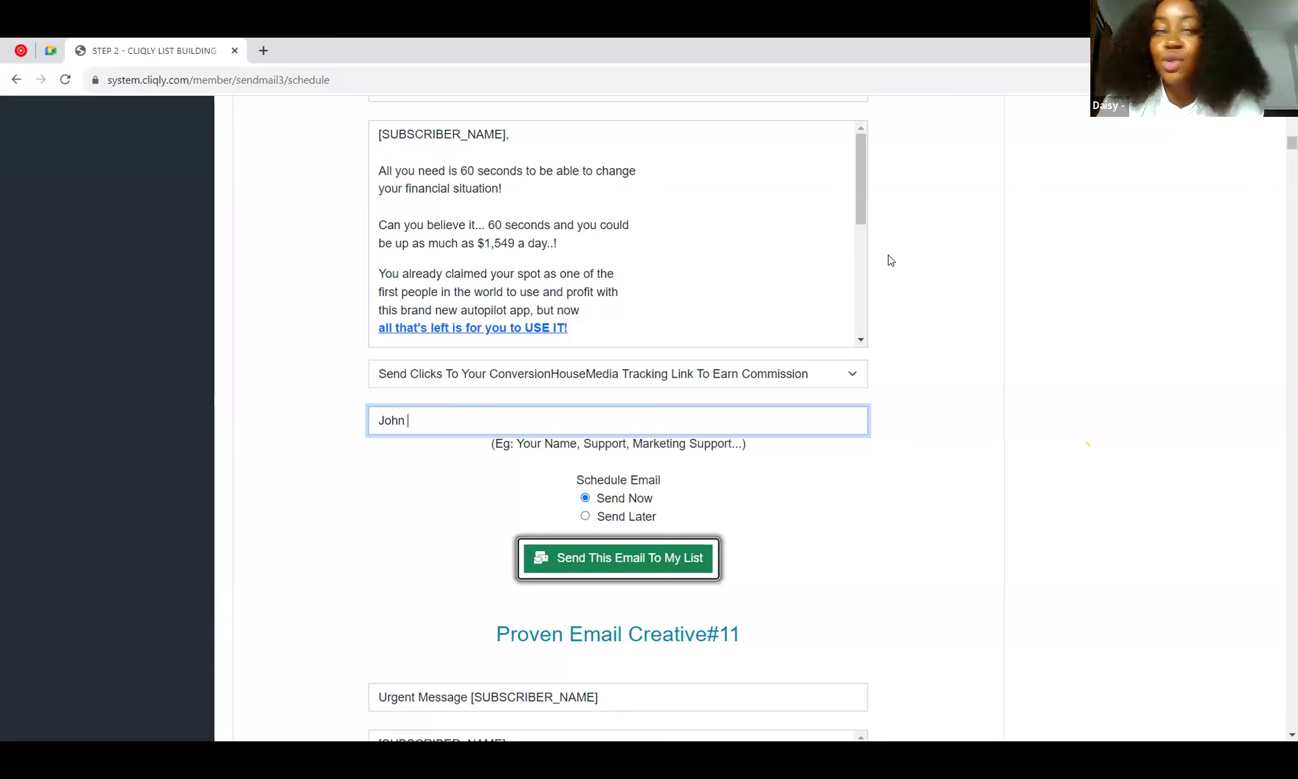
{"action": "key", "text": "Return"}
{"action": "key", "text": "Return"}
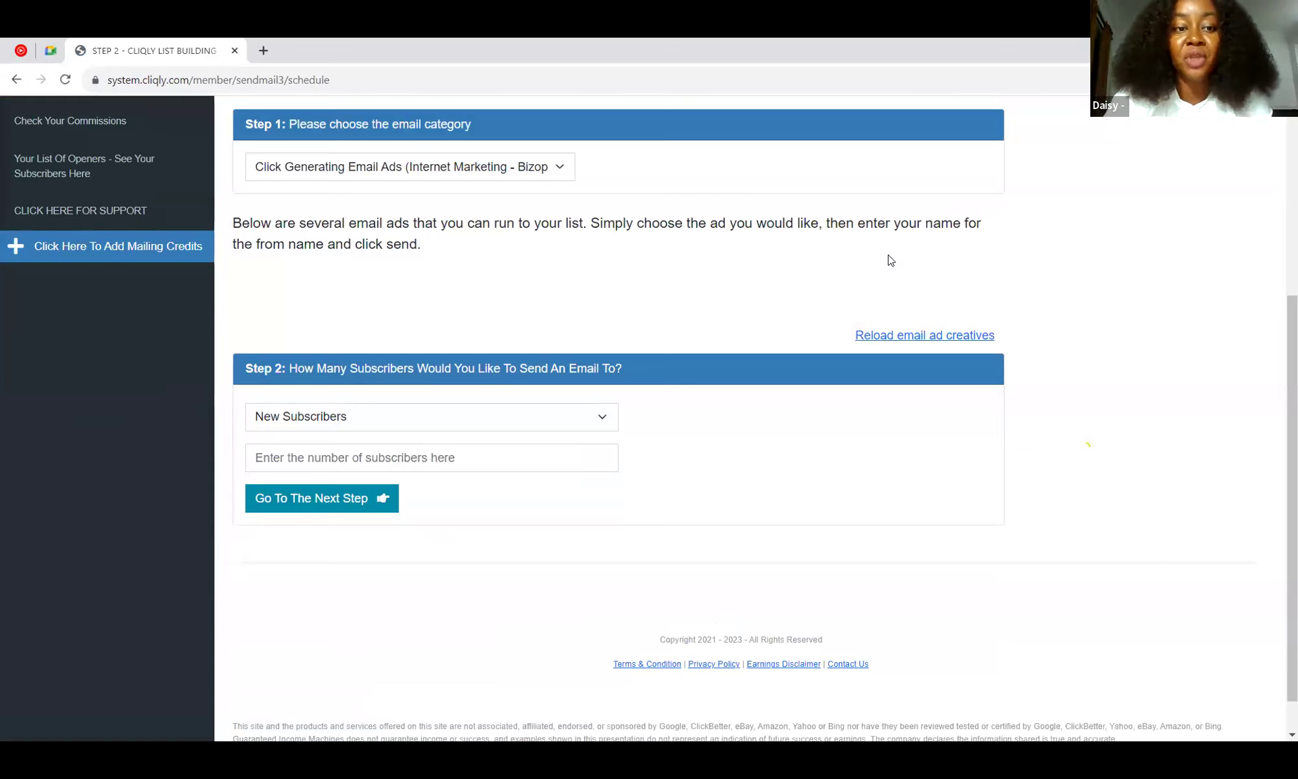
{"action": "scroll", "coordinate": [890, 259], "scroll_direction": "down", "scroll_amount": 1}
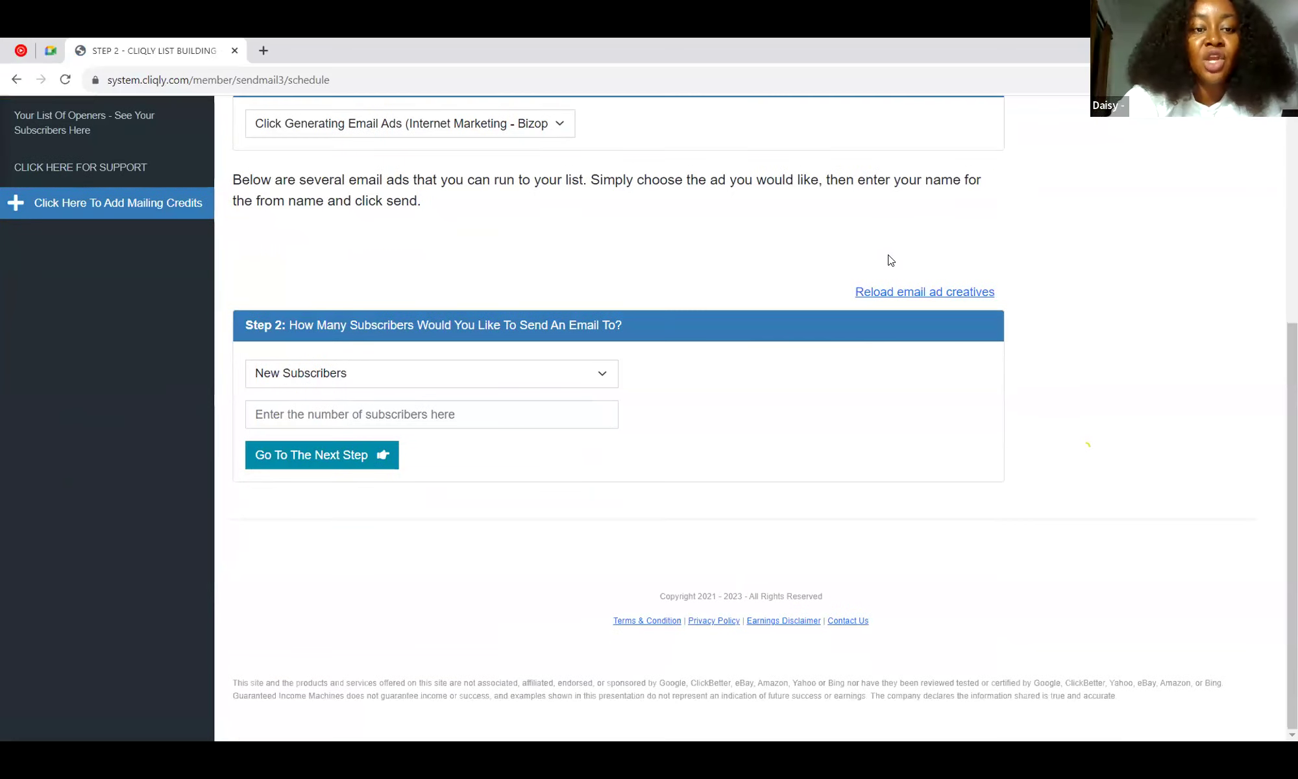
{"action": "key", "text": "Tab"}
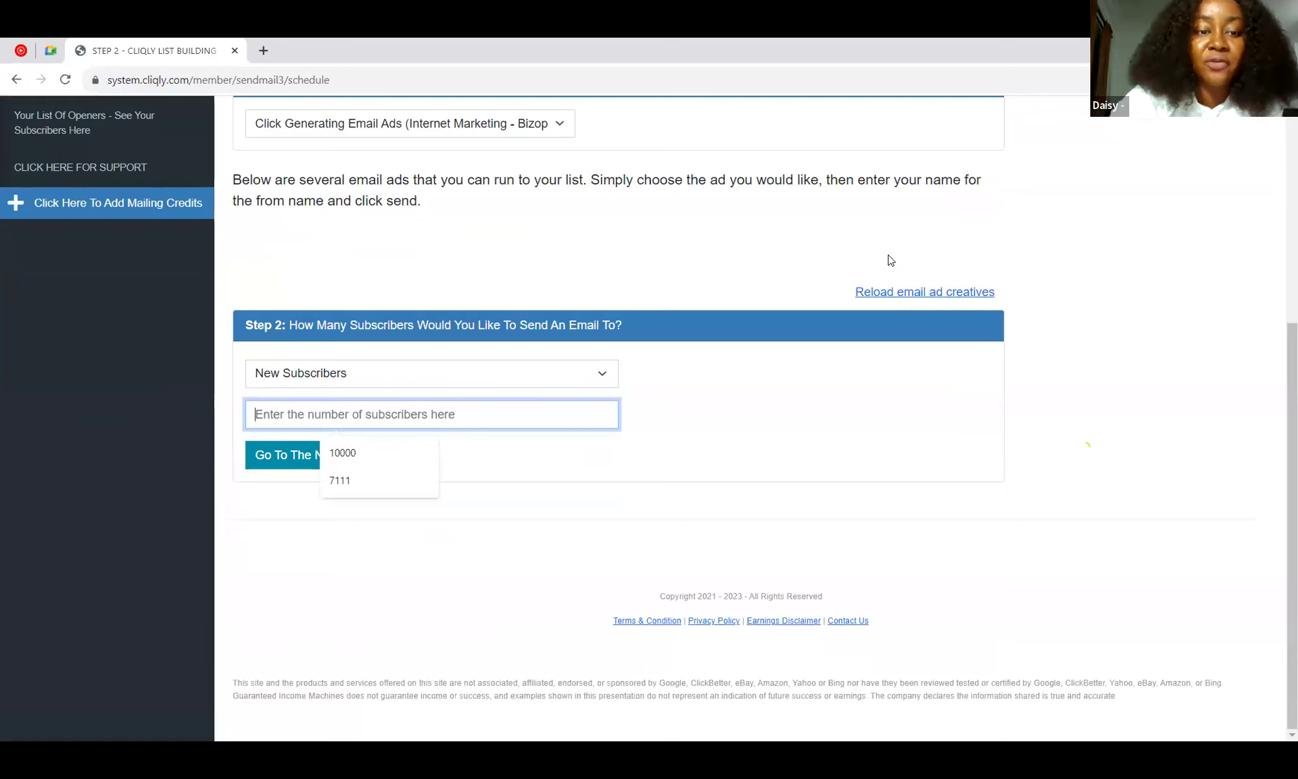
{"action": "key", "text": "Down"}
{"action": "key", "text": "Return"}
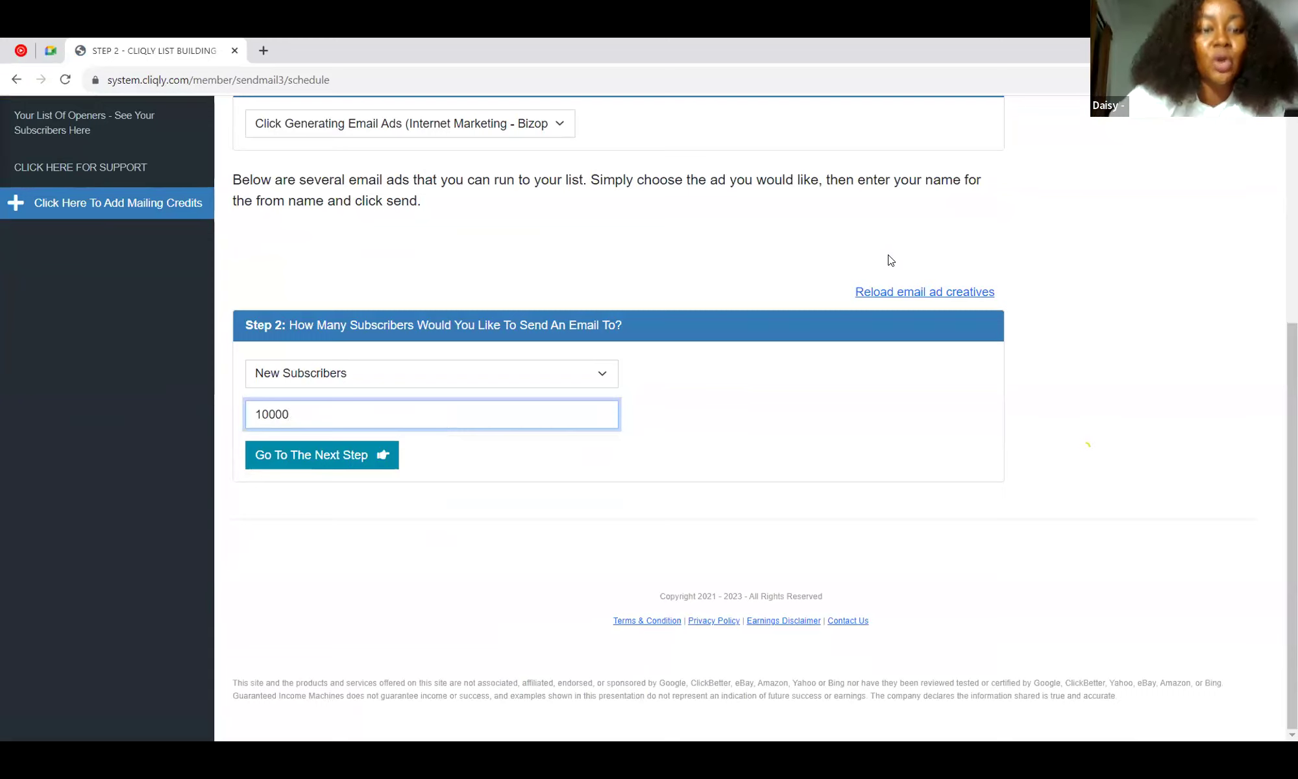
{"action": "key", "text": "Tab"}
{"action": "key", "text": "Return"}
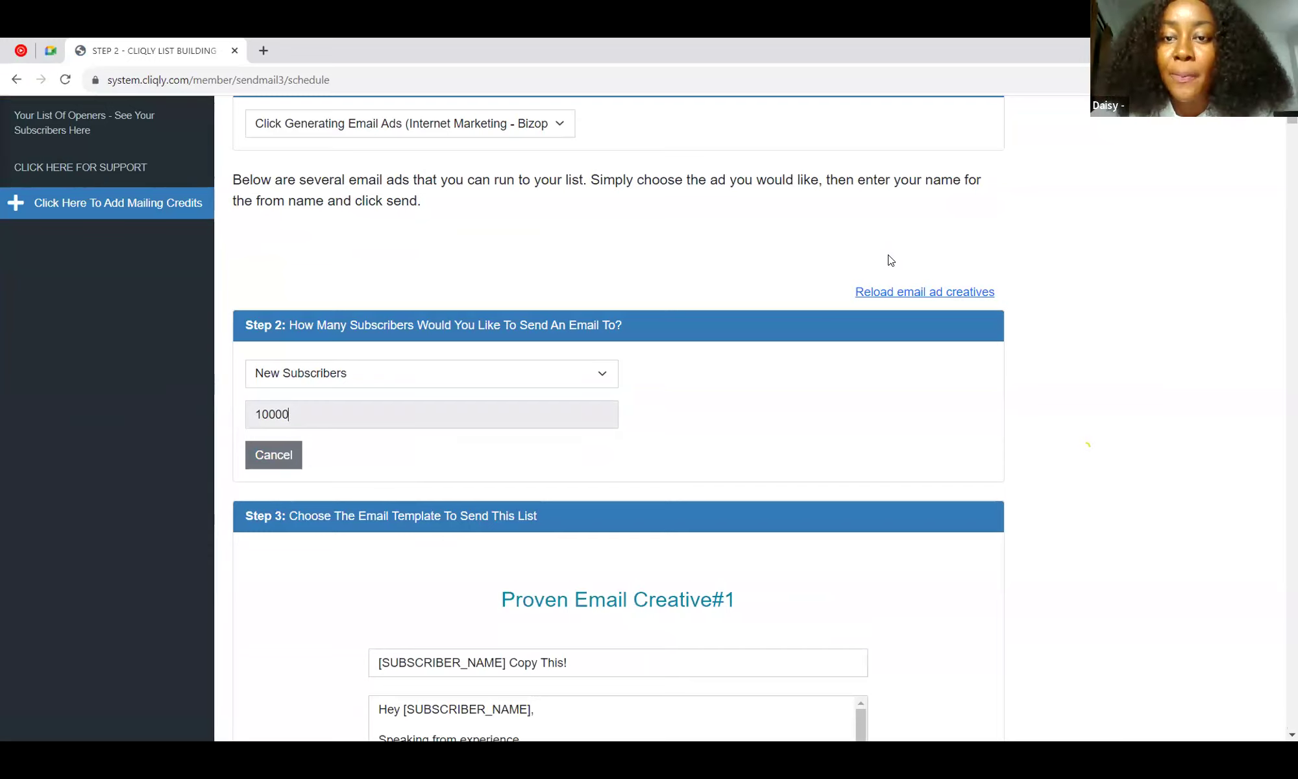
{"action": "scroll", "coordinate": [889, 259], "scroll_direction": "up", "scroll_amount": 2}
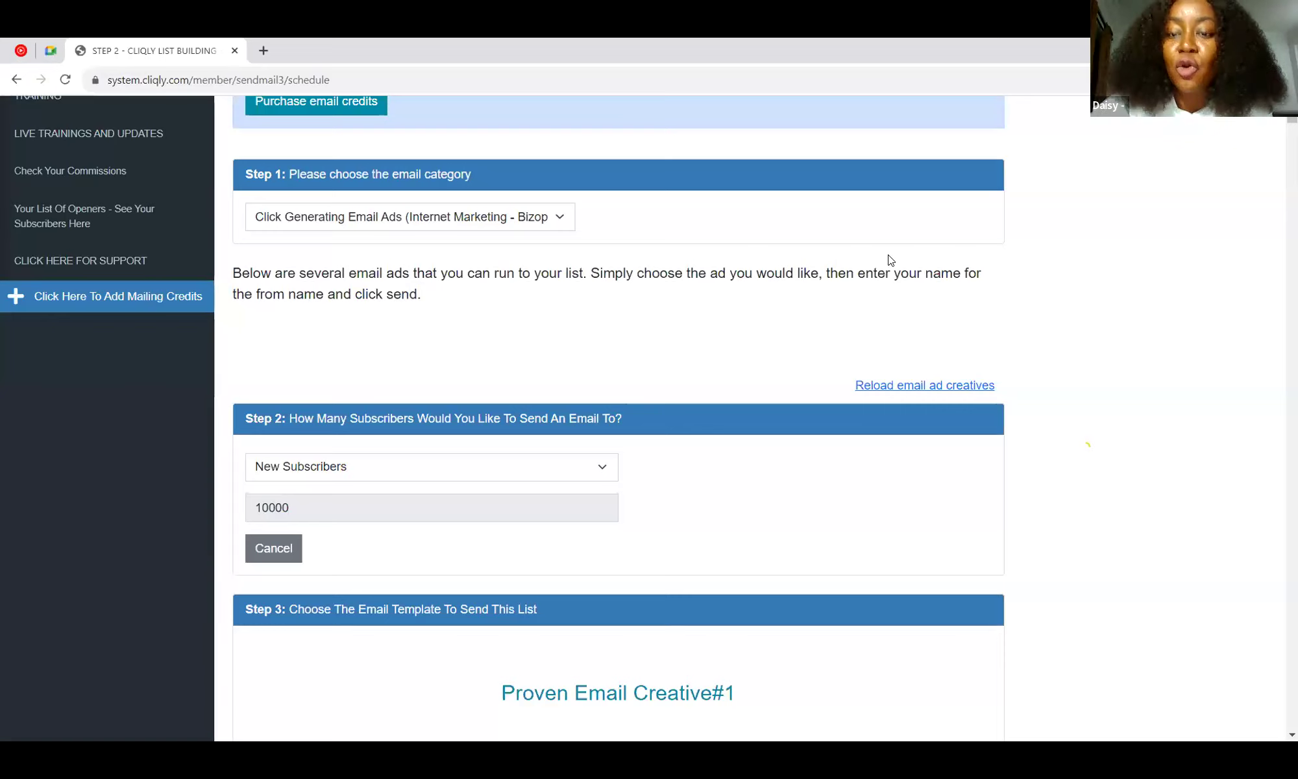
{"action": "key", "text": "Return"}
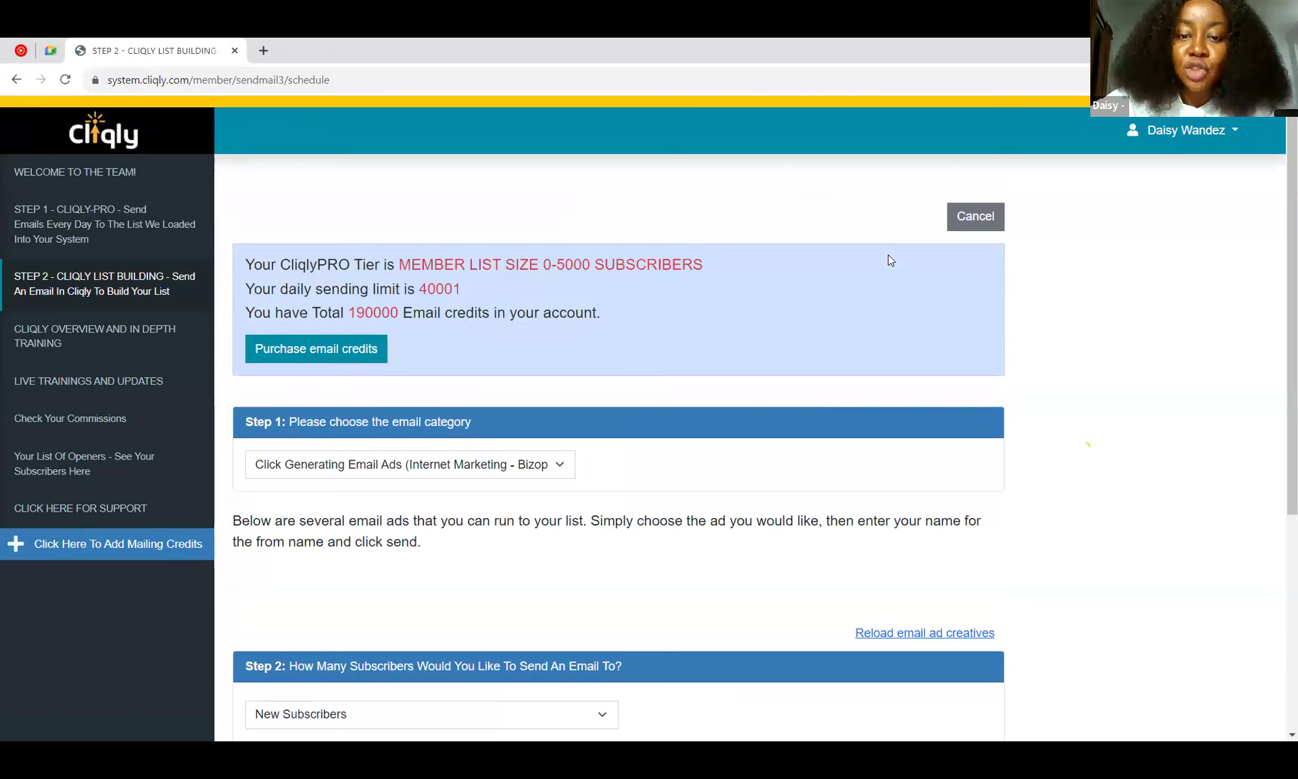
- Set the number of New Subscribers for another mailing to 10000 and proceed to the email template choice
{"action": "scroll", "coordinate": [890, 260], "scroll_direction": "down", "scroll_amount": 3}
{"action": "scroll", "coordinate": [890, 259], "scroll_direction": "down", "scroll_amount": 2}
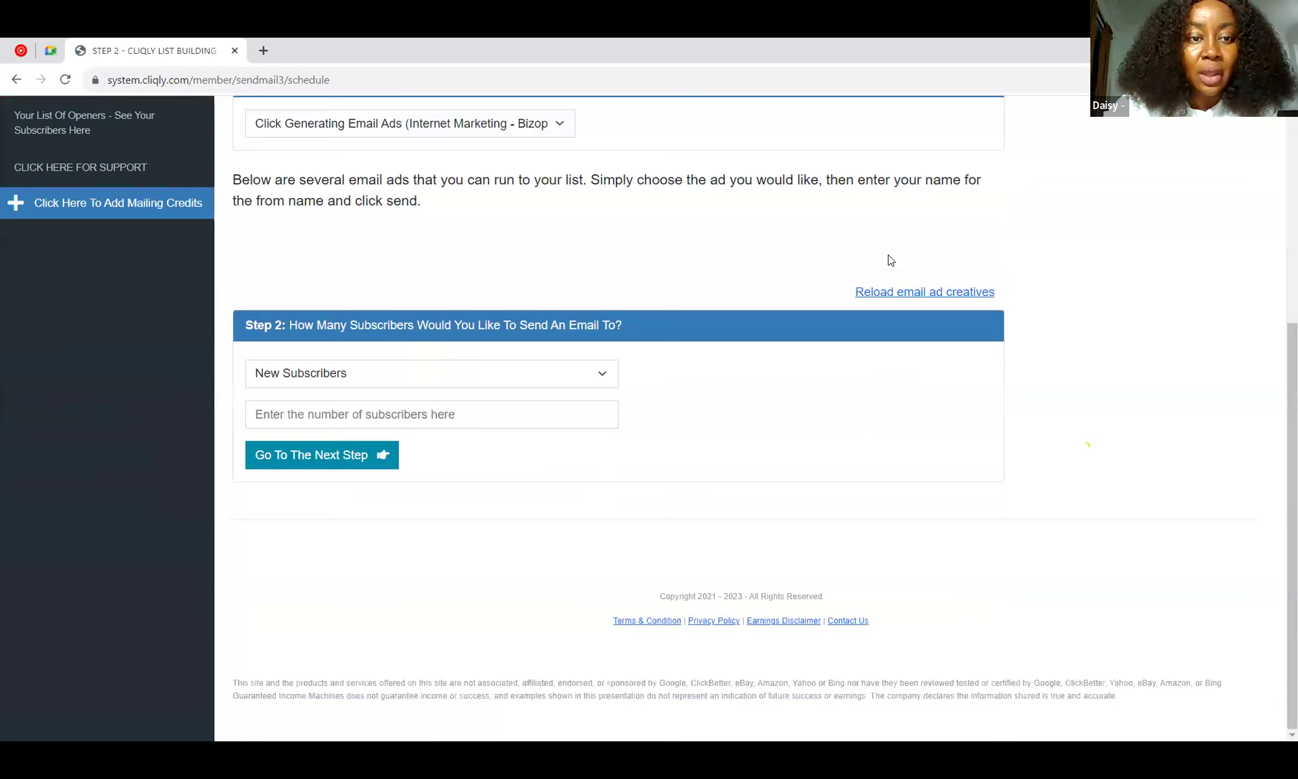
{"action": "key", "text": "Tab"}
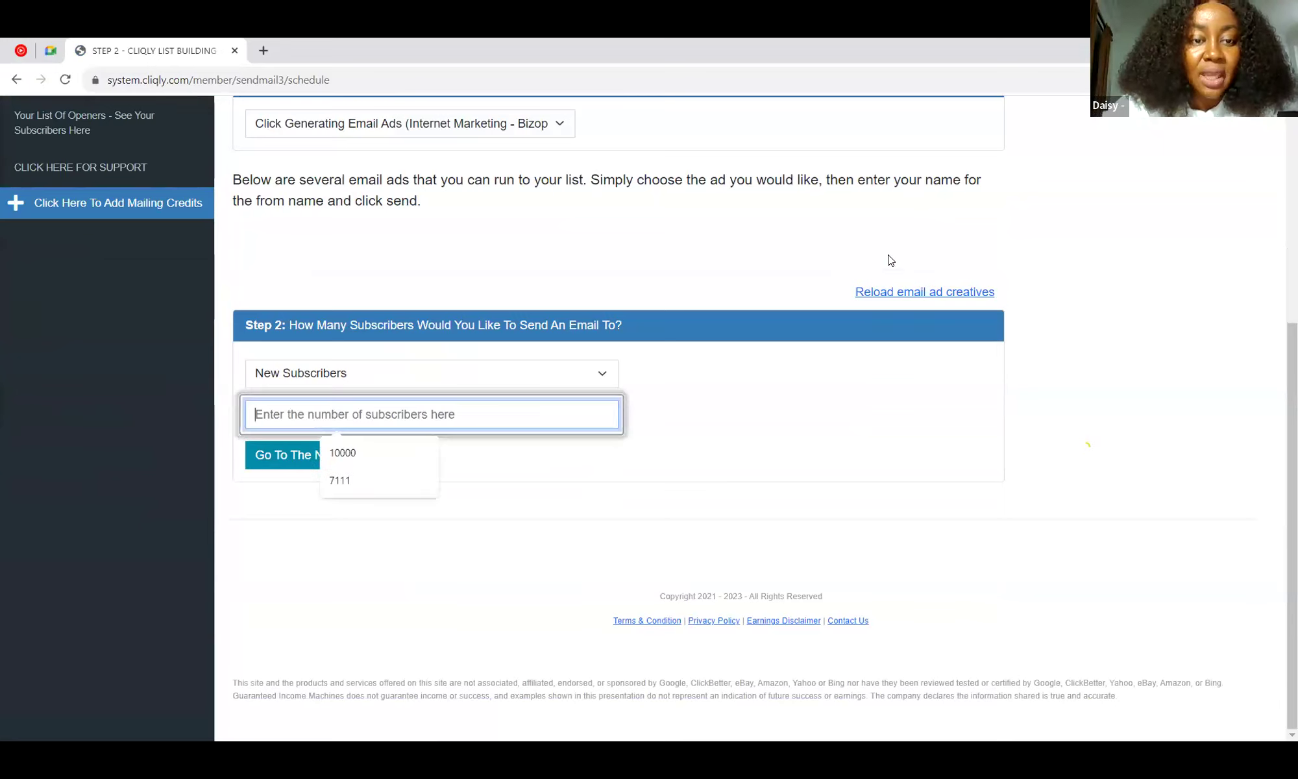
{"action": "key", "text": "Down"}
{"action": "key", "text": "Return"}
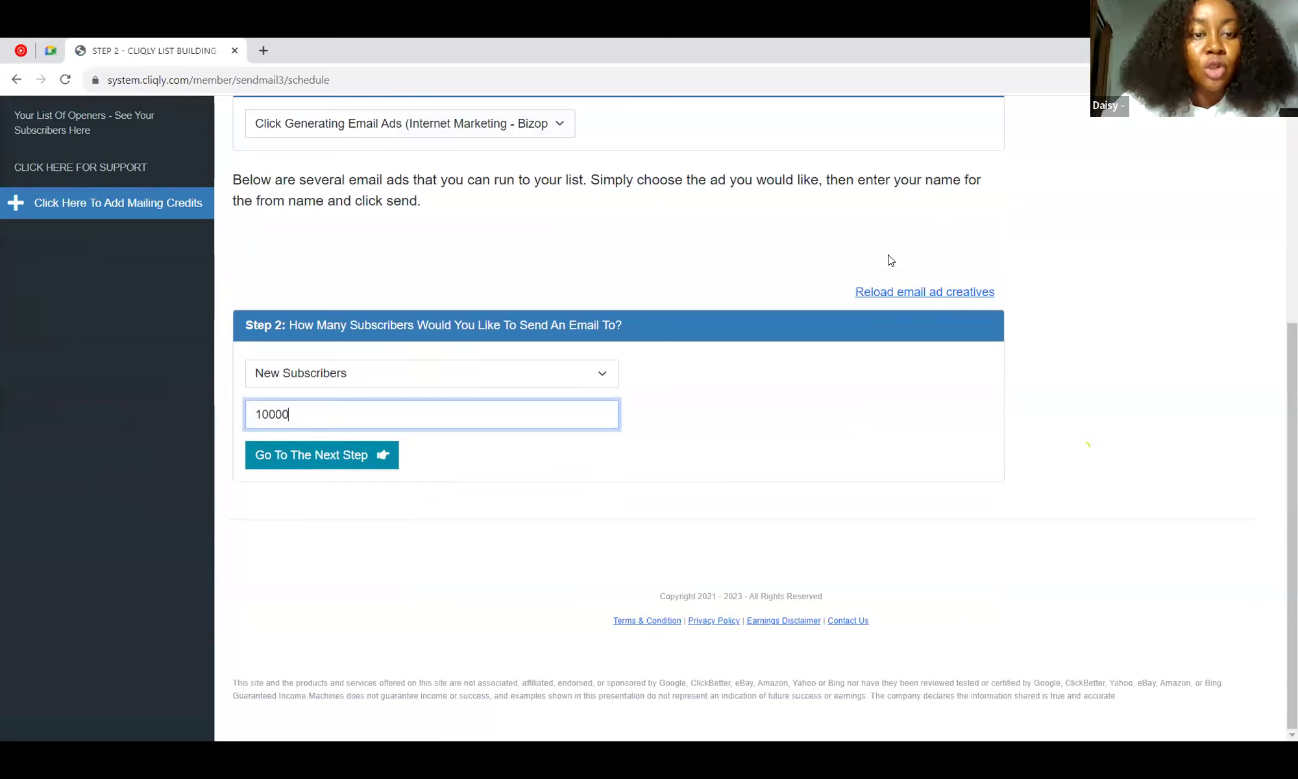
{"action": "key", "text": "Tab"}
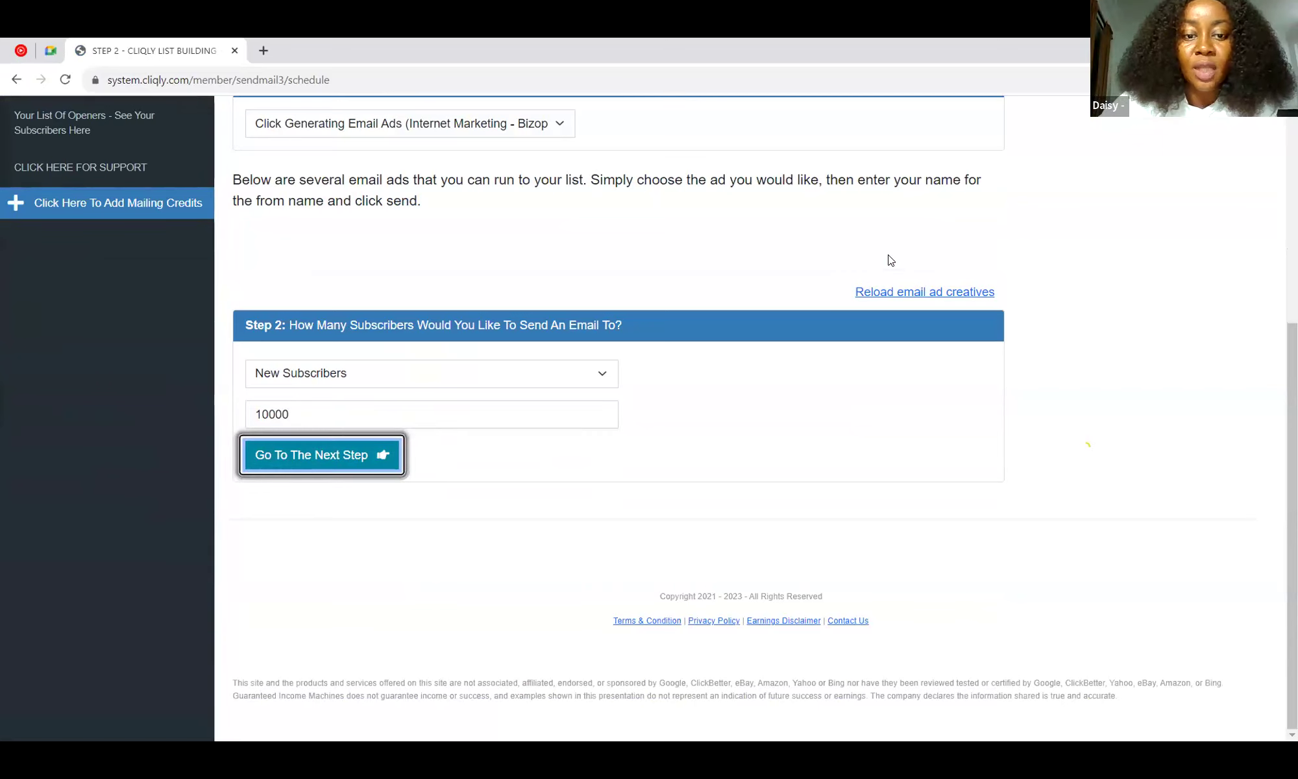
{"action": "key", "text": "Return"}
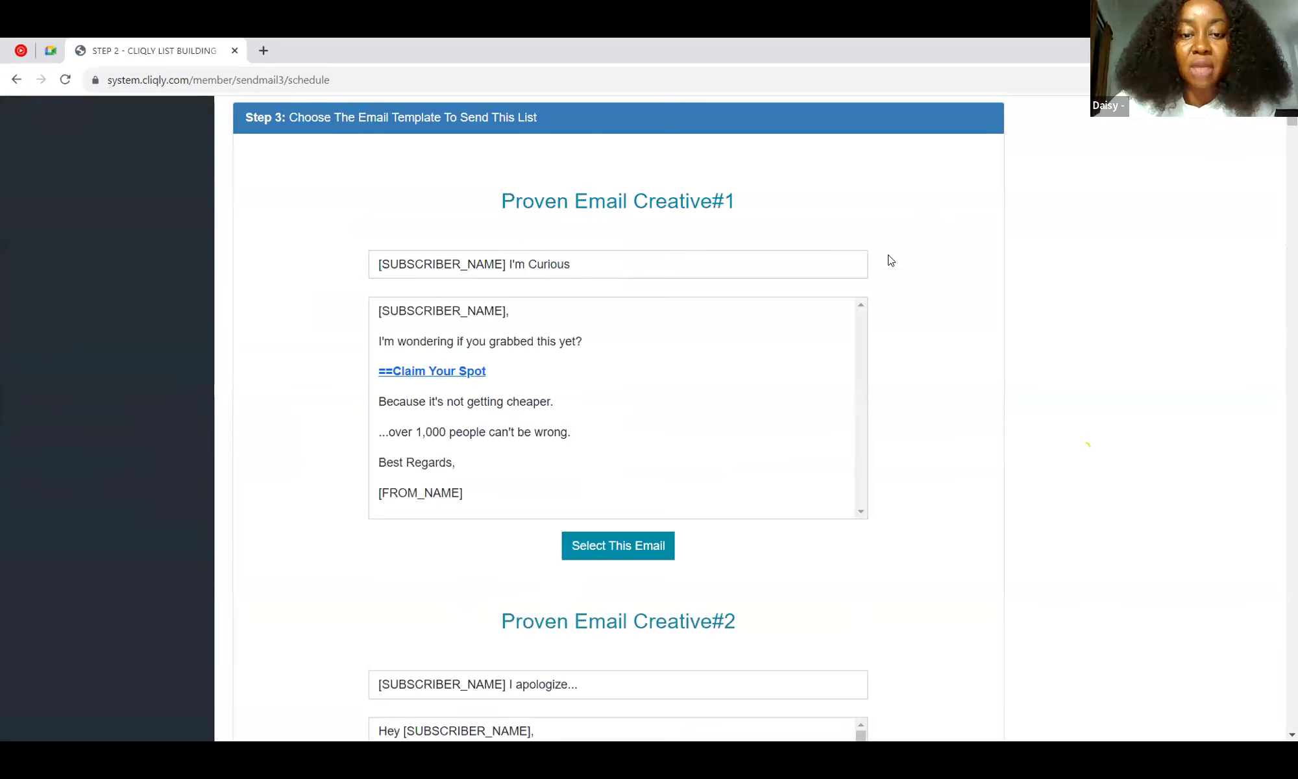
- Look through the proven email templates and select Proven Email Creative#9 for the mailing
{"action": "scroll", "coordinate": [891, 260], "scroll_direction": "down", "scroll_amount": 8}
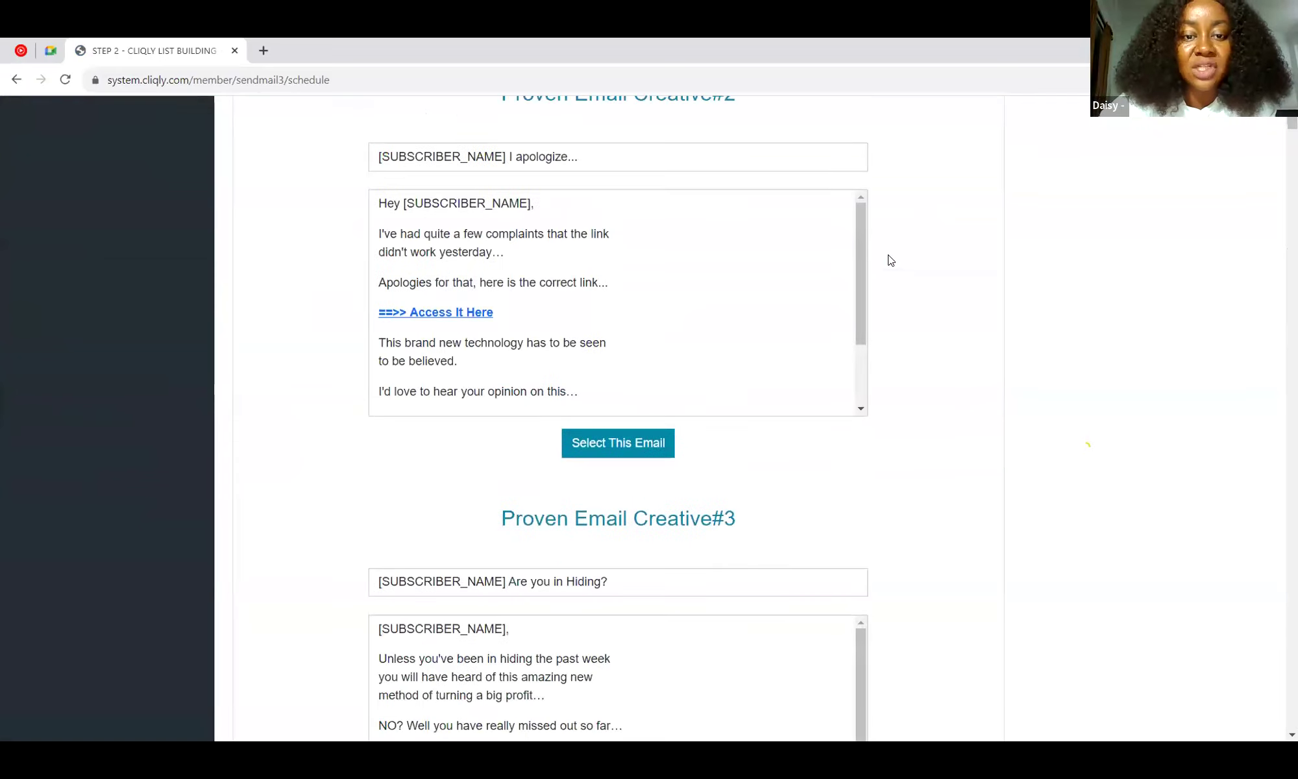
{"action": "scroll", "coordinate": [891, 260], "scroll_direction": "down", "scroll_amount": 1}
{"action": "scroll", "coordinate": [891, 259], "scroll_direction": "down", "scroll_amount": 9}
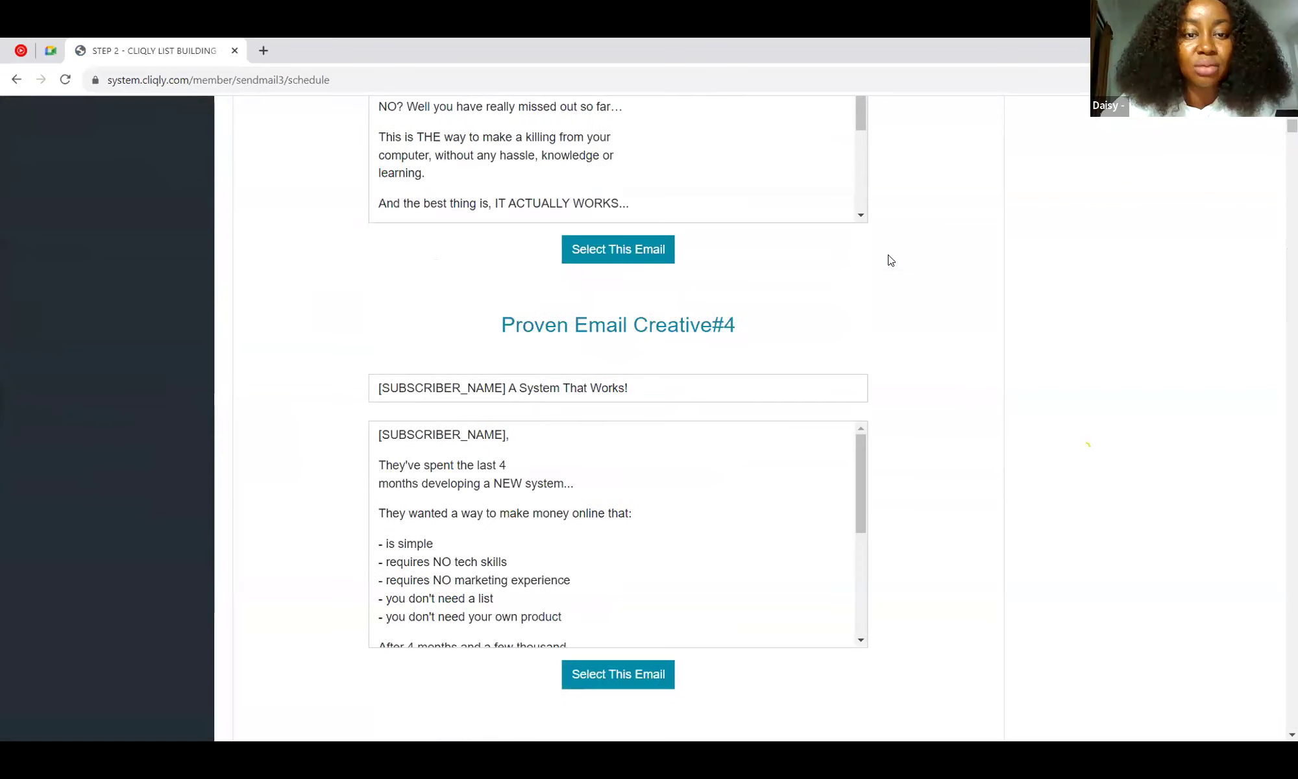
{"action": "scroll", "coordinate": [891, 260], "scroll_direction": "down", "scroll_amount": 3}
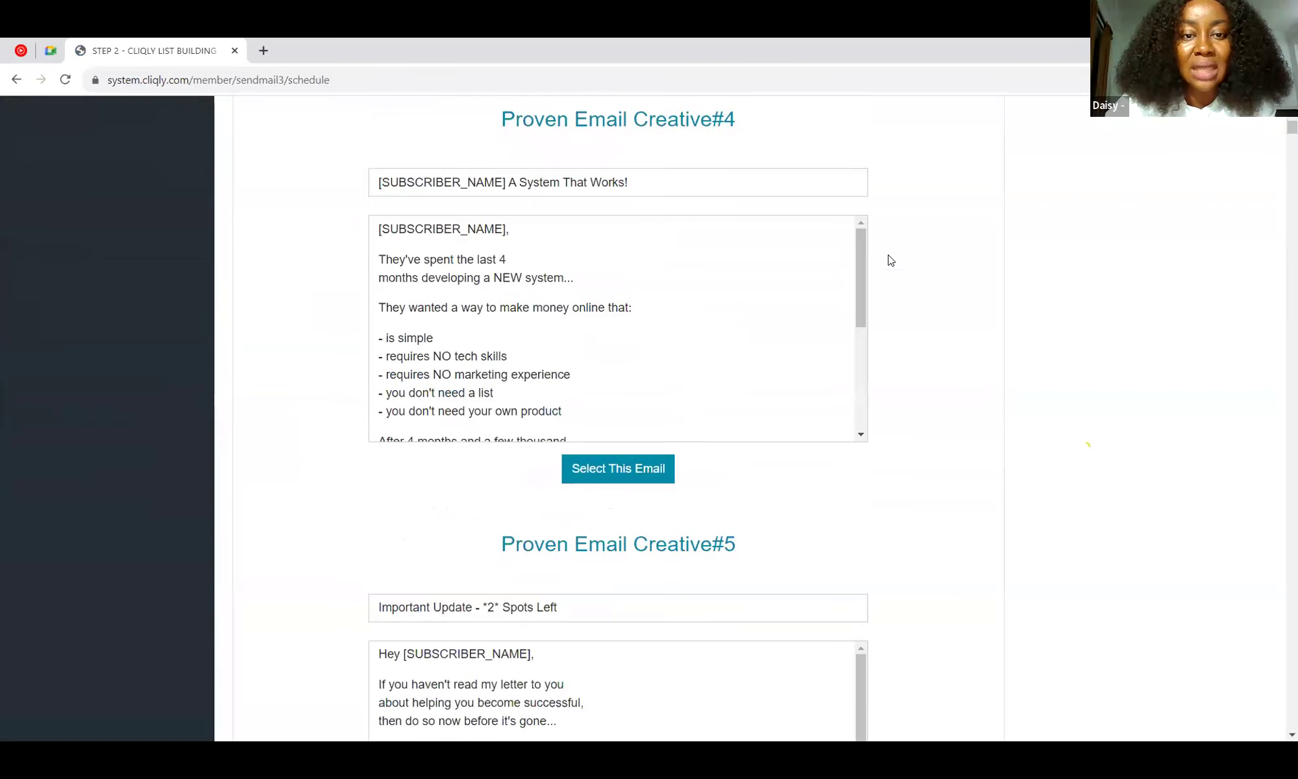
{"action": "scroll", "coordinate": [890, 259], "scroll_direction": "down", "scroll_amount": 1}
{"action": "scroll", "coordinate": [891, 259], "scroll_direction": "down", "scroll_amount": 2}
{"action": "scroll", "coordinate": [891, 259], "scroll_direction": "up", "scroll_amount": 2}
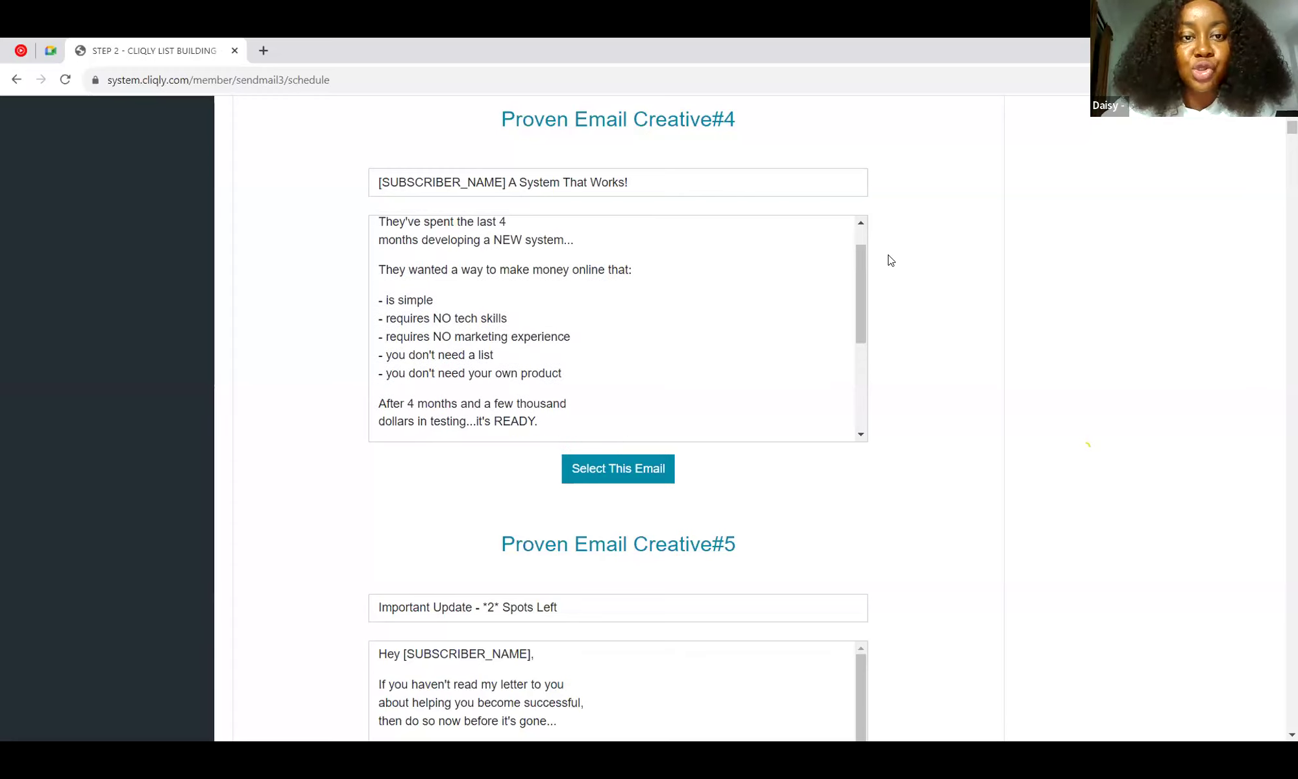
{"action": "scroll", "coordinate": [891, 259], "scroll_direction": "down", "scroll_amount": 5}
{"action": "scroll", "coordinate": [891, 260], "scroll_direction": "down", "scroll_amount": 2}
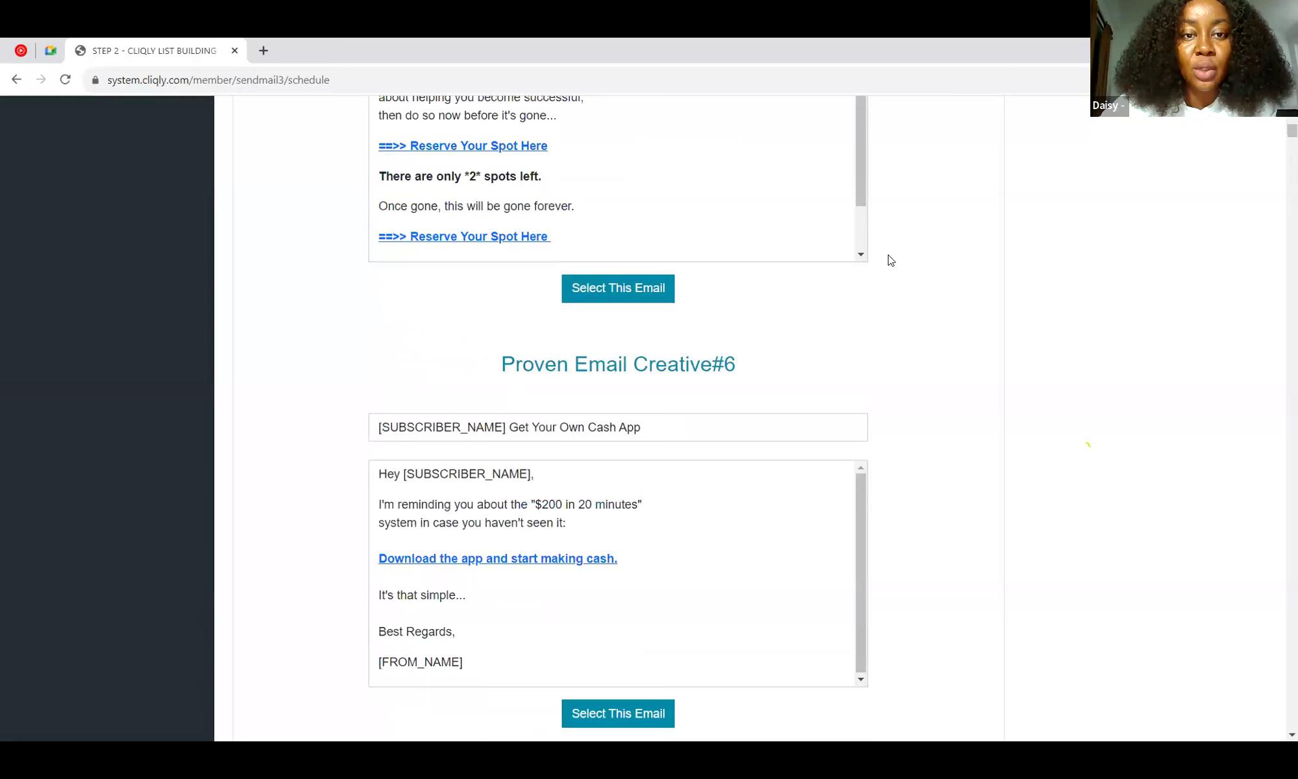
{"action": "scroll", "coordinate": [890, 260], "scroll_direction": "down", "scroll_amount": 3}
{"action": "scroll", "coordinate": [891, 260], "scroll_direction": "down", "scroll_amount": 1}
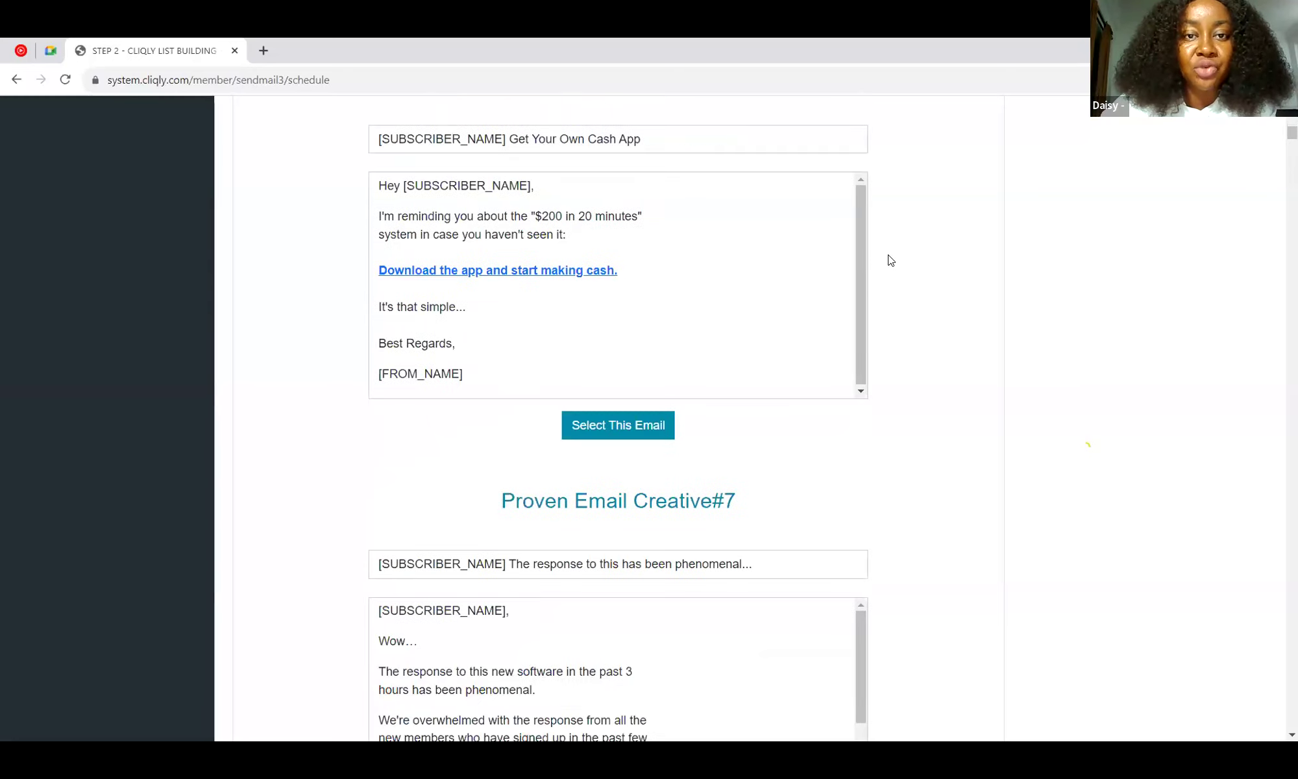
{"action": "scroll", "coordinate": [891, 260], "scroll_direction": "down", "scroll_amount": 1}
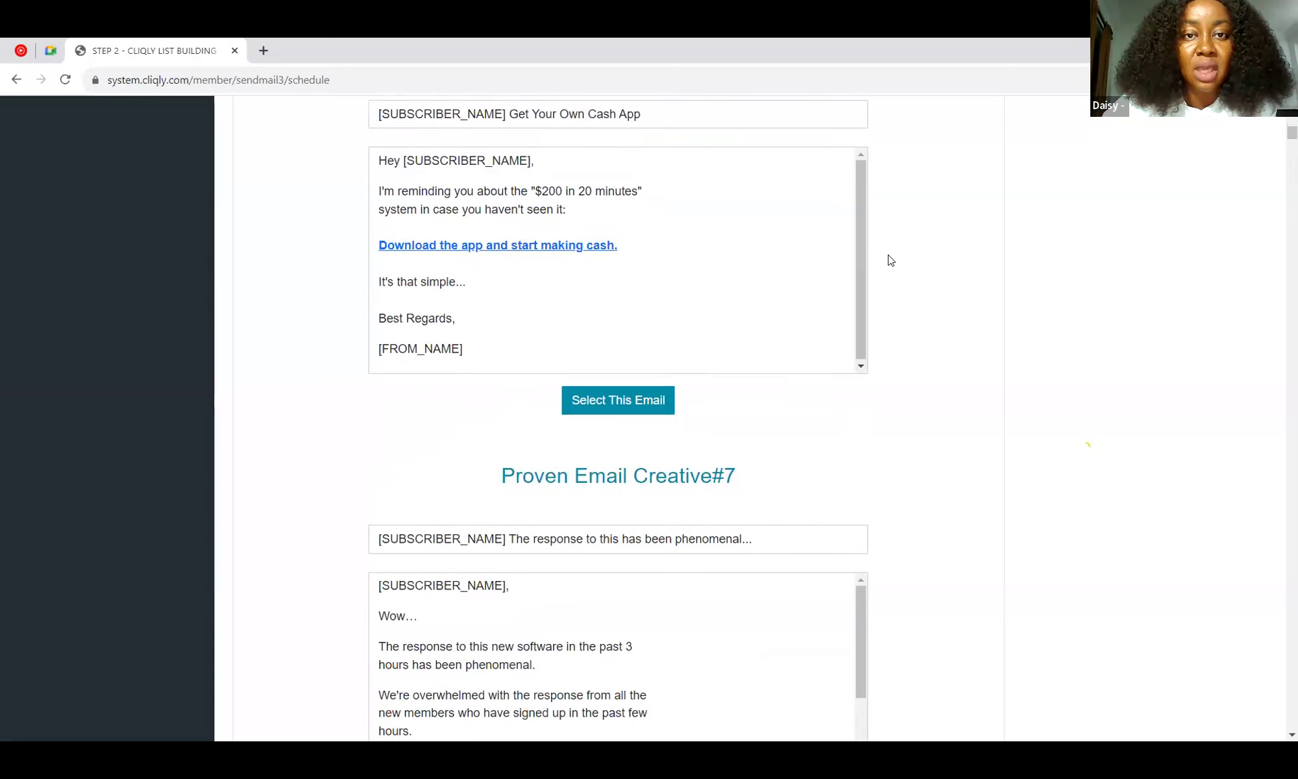
{"action": "scroll", "coordinate": [890, 259], "scroll_direction": "down", "scroll_amount": 3}
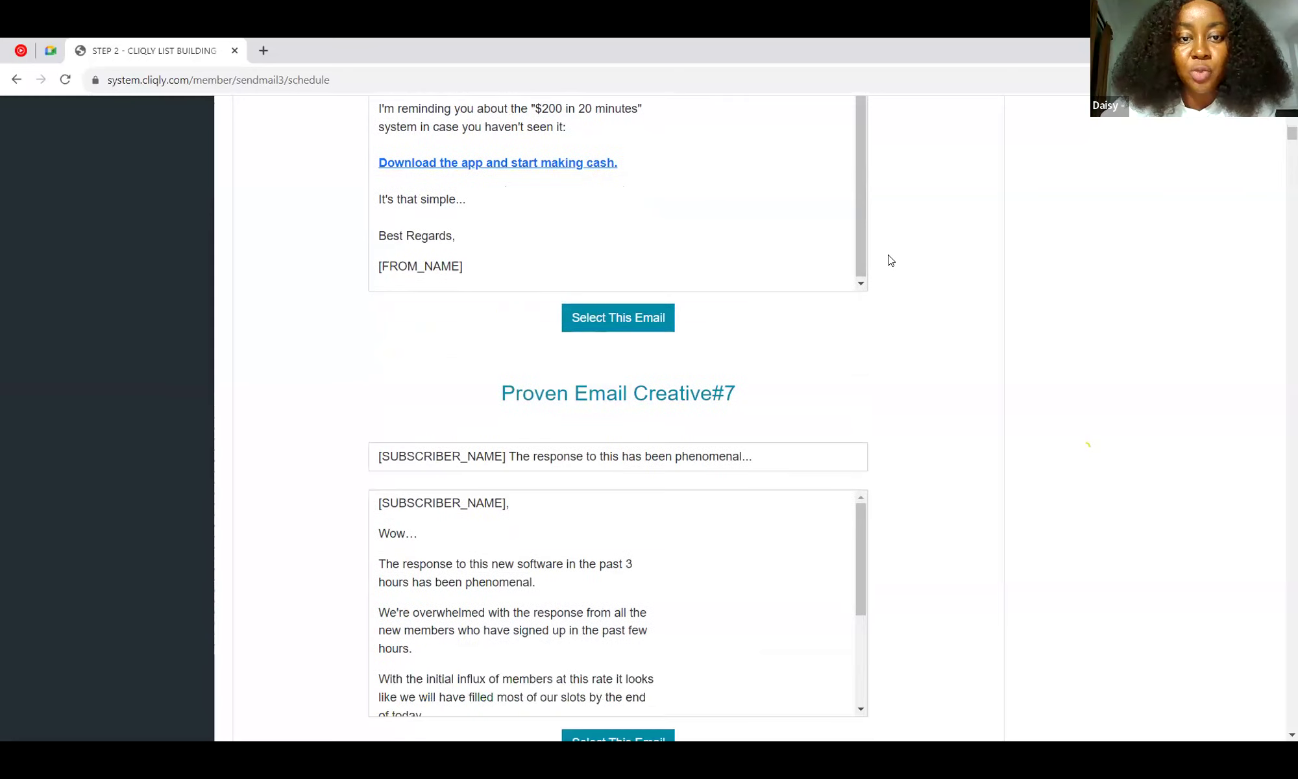
{"action": "scroll", "coordinate": [891, 260], "scroll_direction": "down", "scroll_amount": 5}
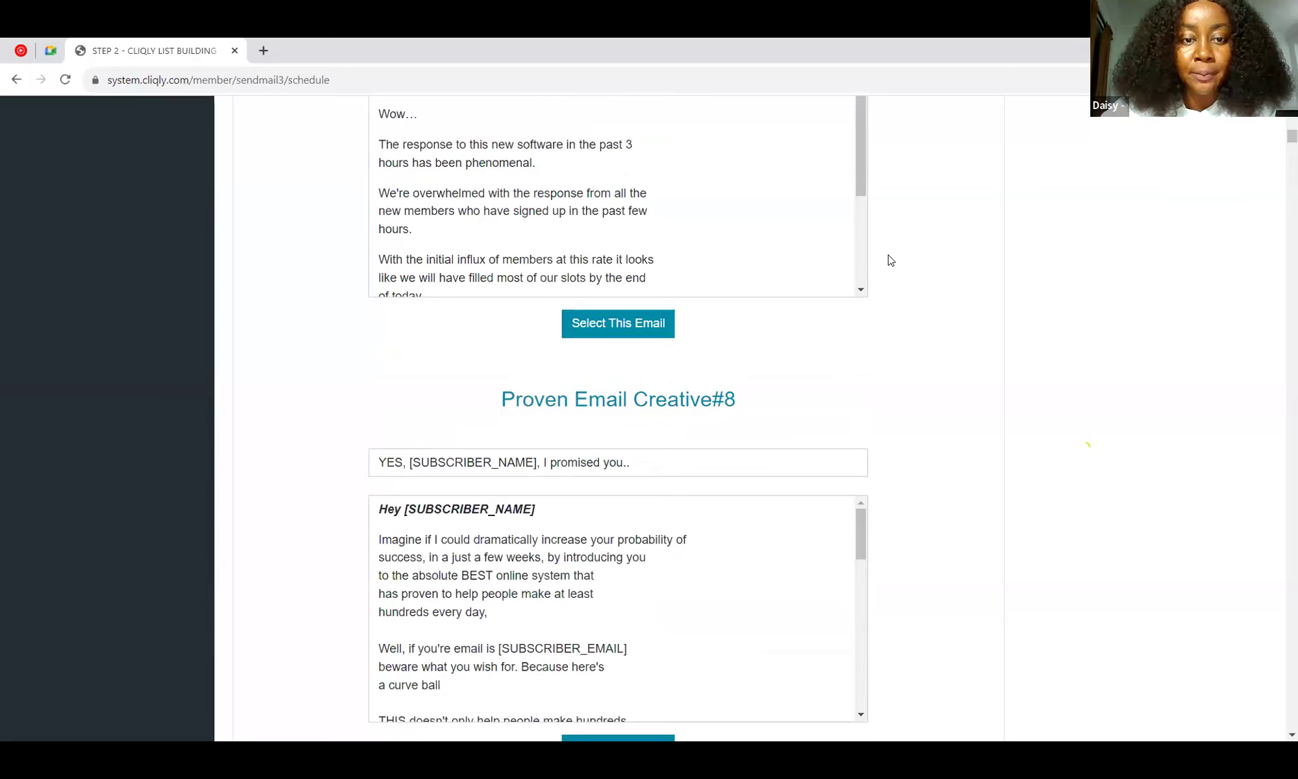
{"action": "scroll", "coordinate": [891, 260], "scroll_direction": "down", "scroll_amount": 6}
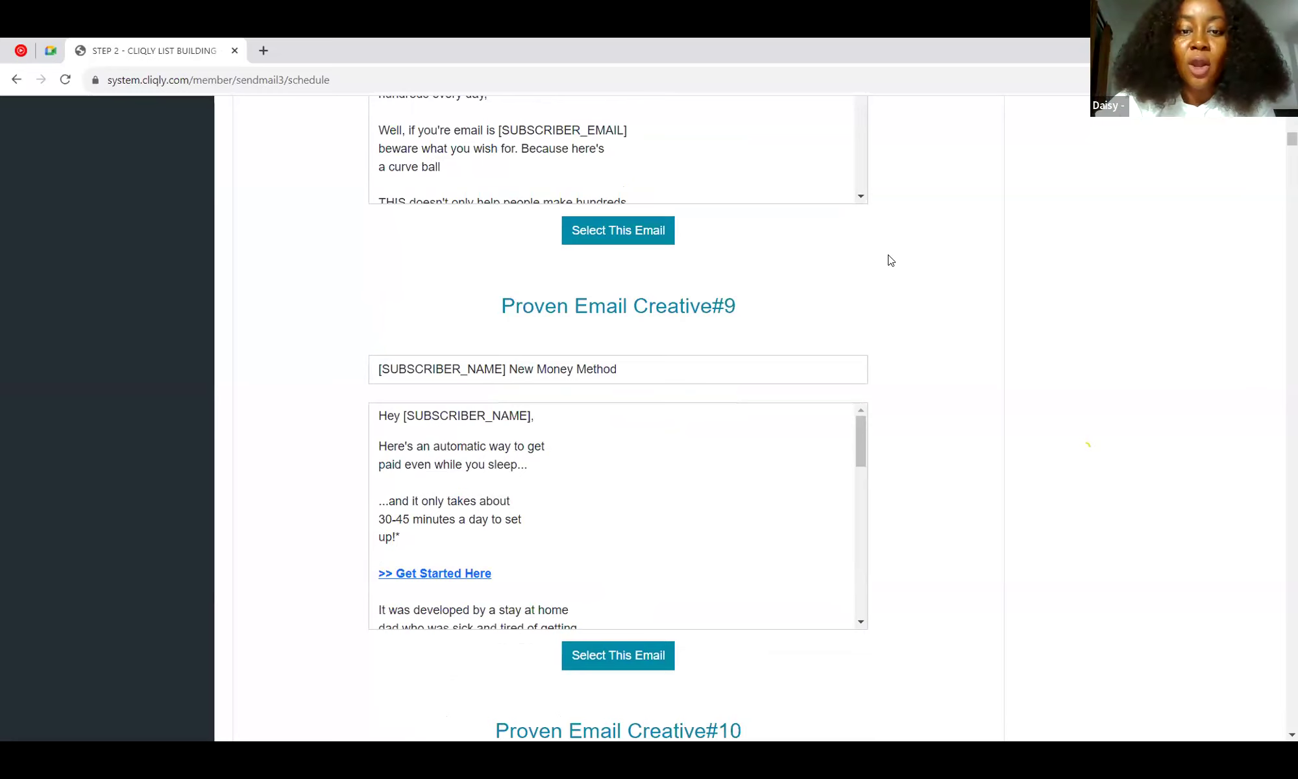
{"action": "scroll", "coordinate": [890, 260], "scroll_direction": "down", "scroll_amount": 3}
{"action": "key", "text": "Tab"}
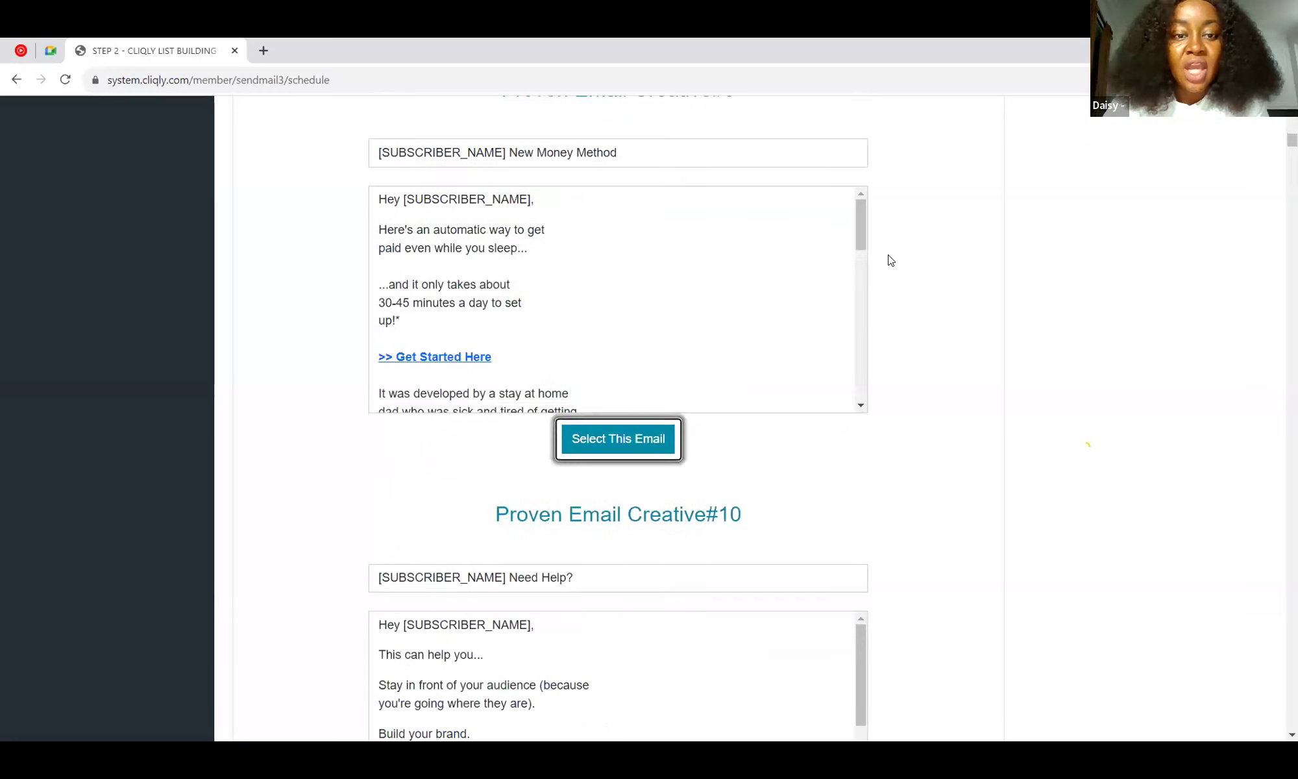
{"action": "key", "text": "Return"}
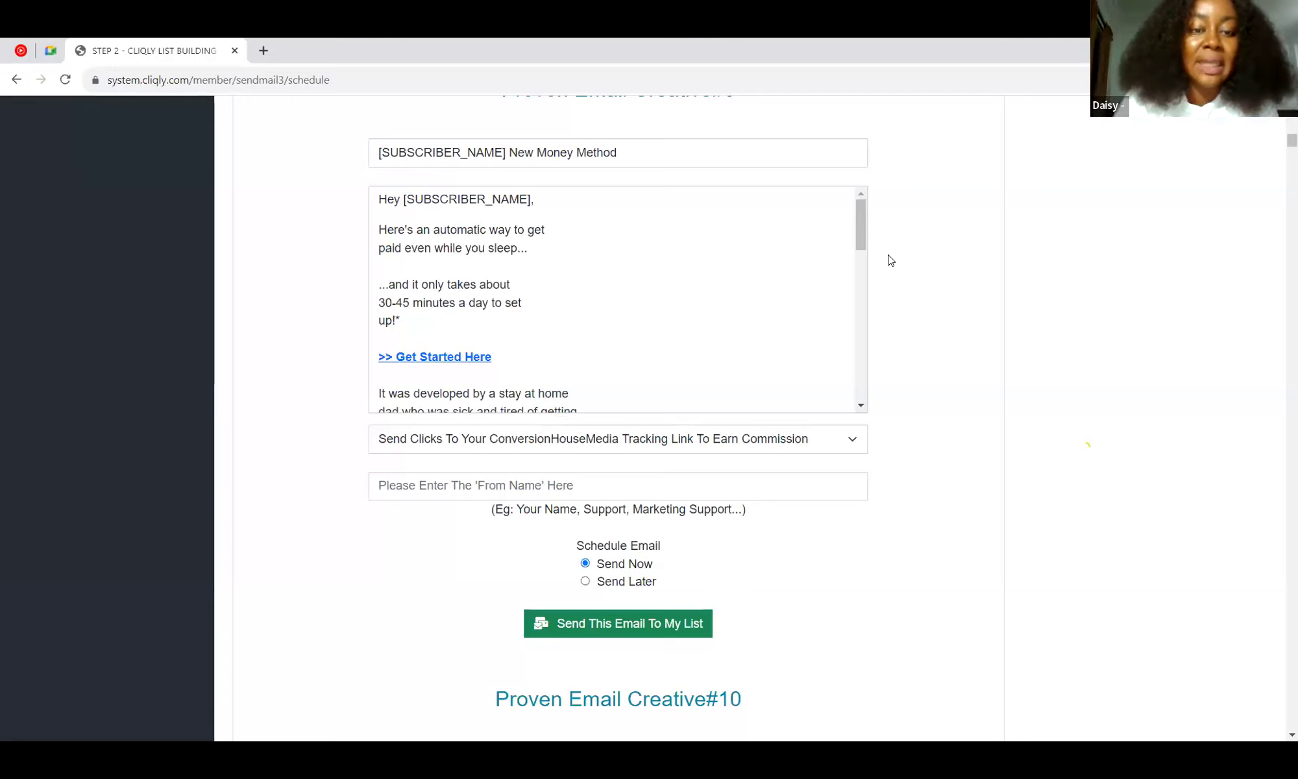
- Enter the sender's first name as the From Name of the Creative#9 email
{"action": "key", "text": "Tab"}
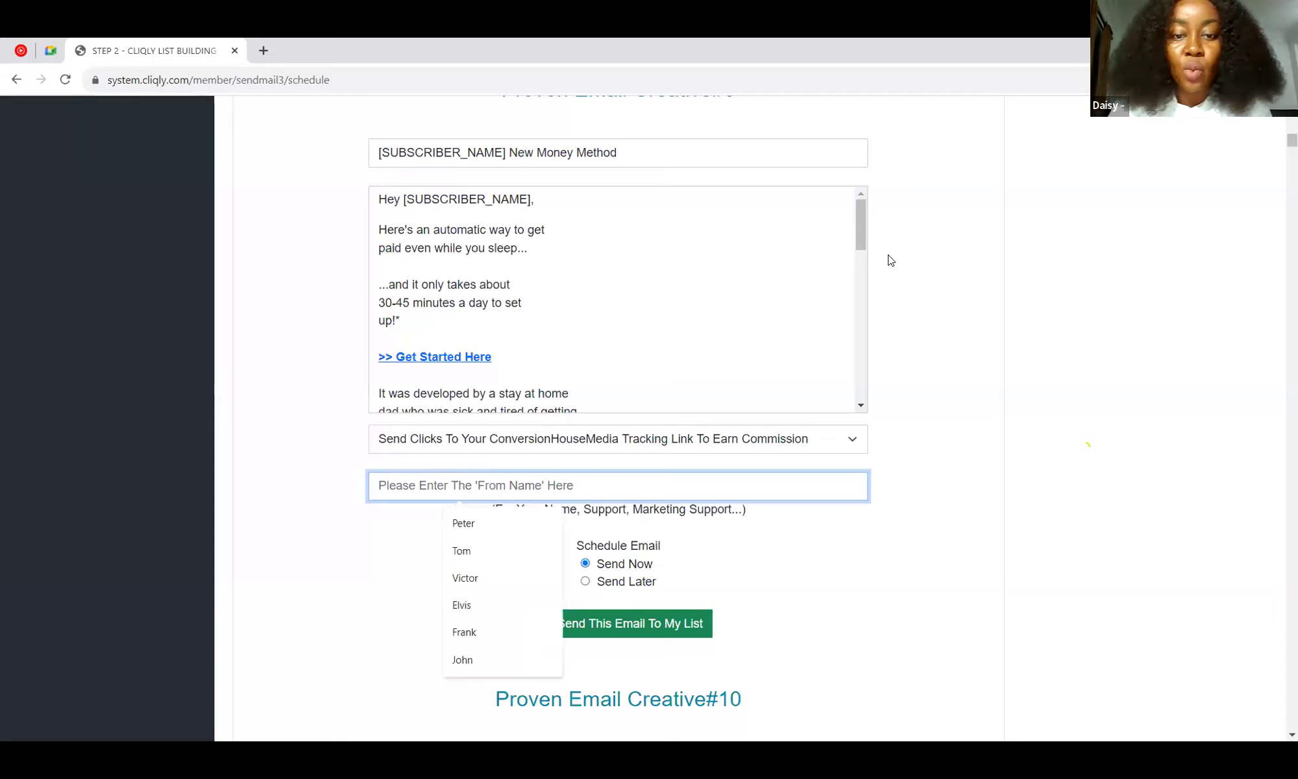
{"action": "type", "text": "Frank"}
{"action": "scroll", "coordinate": [890, 259], "scroll_direction": "down", "scroll_amount": 2}
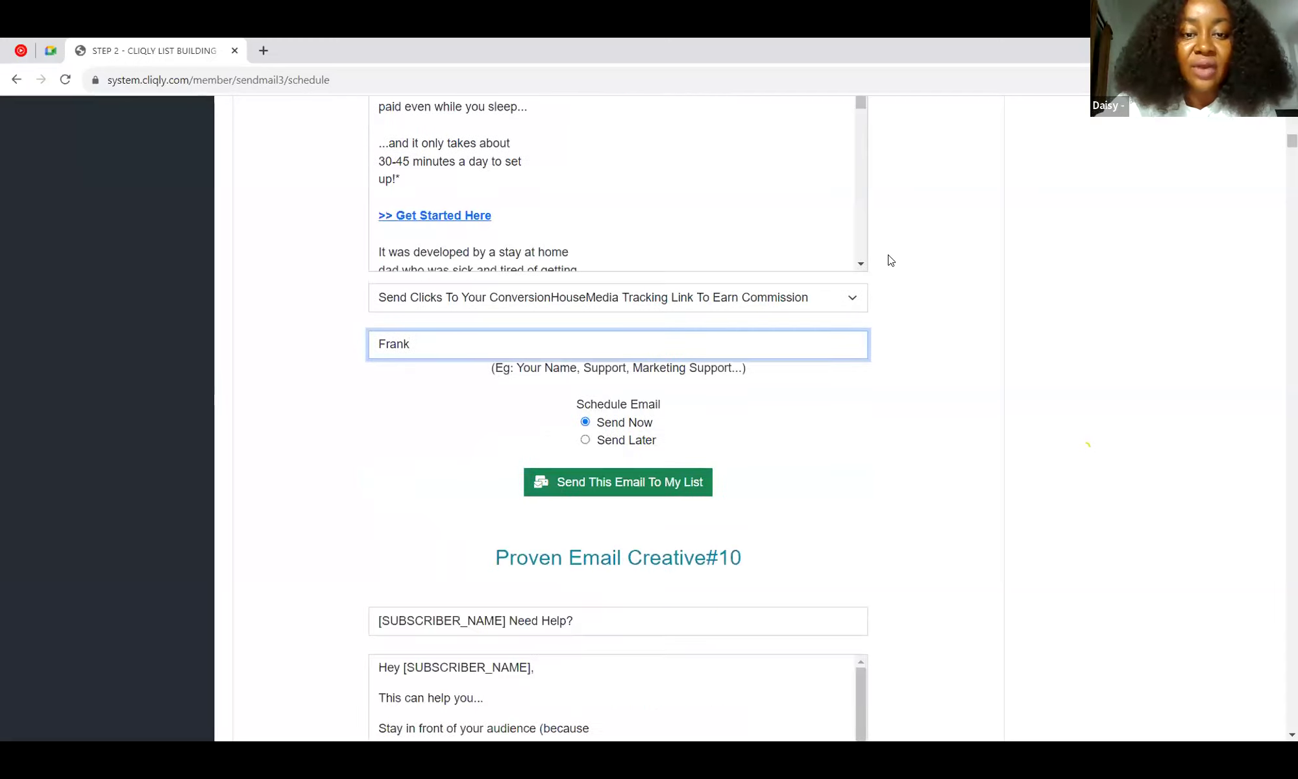
- Schedule the Creative#9 email with the Send Later option for 10/09/2023 and choose the sending hour
{"action": "key", "text": "Tab"}
{"action": "key", "text": "Down"}
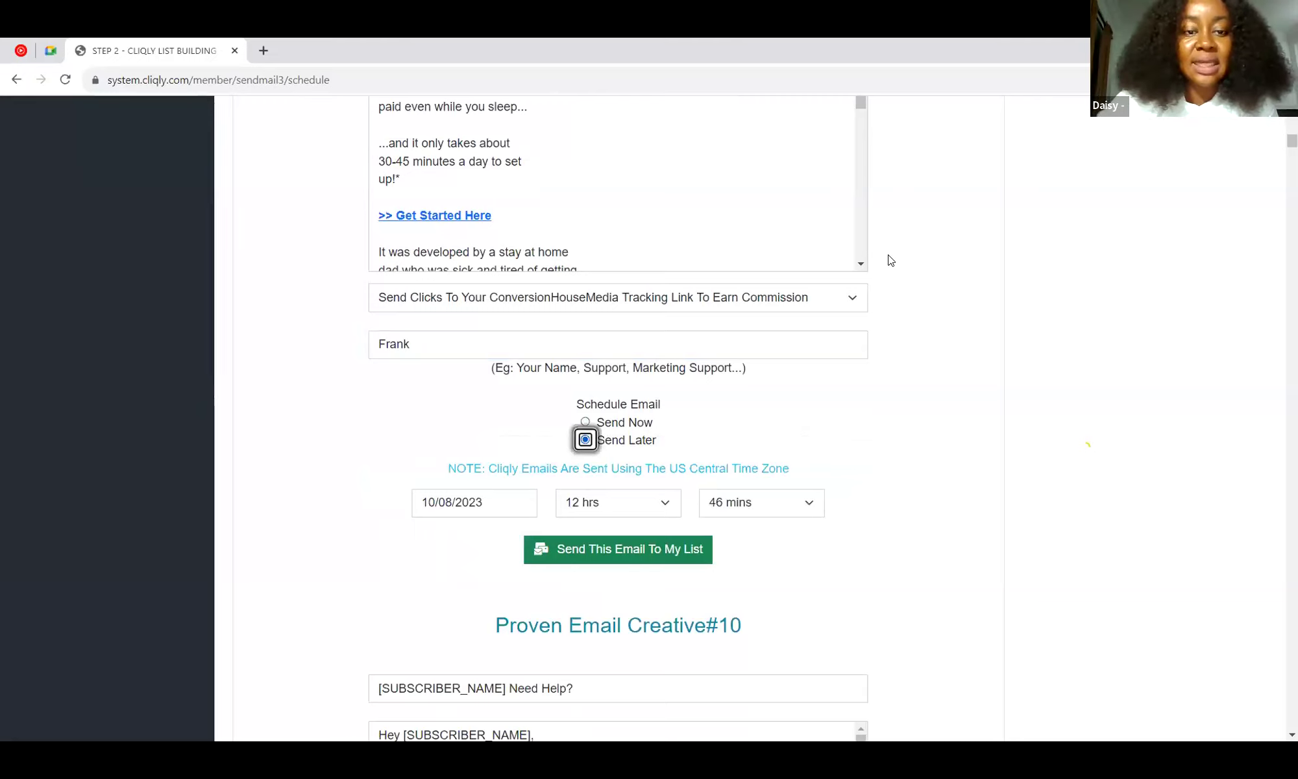
{"action": "left_click", "coordinate": [890, 260]}
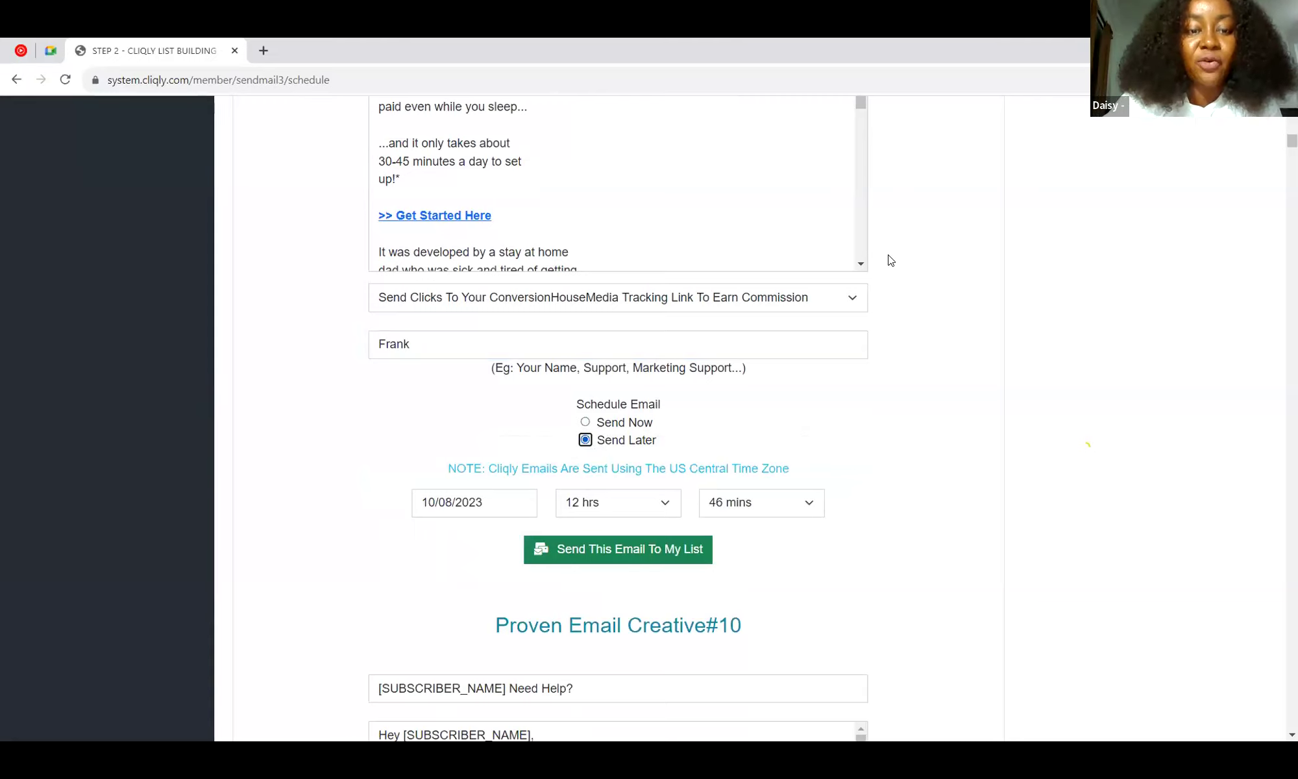
{"action": "key", "text": "Tab"}
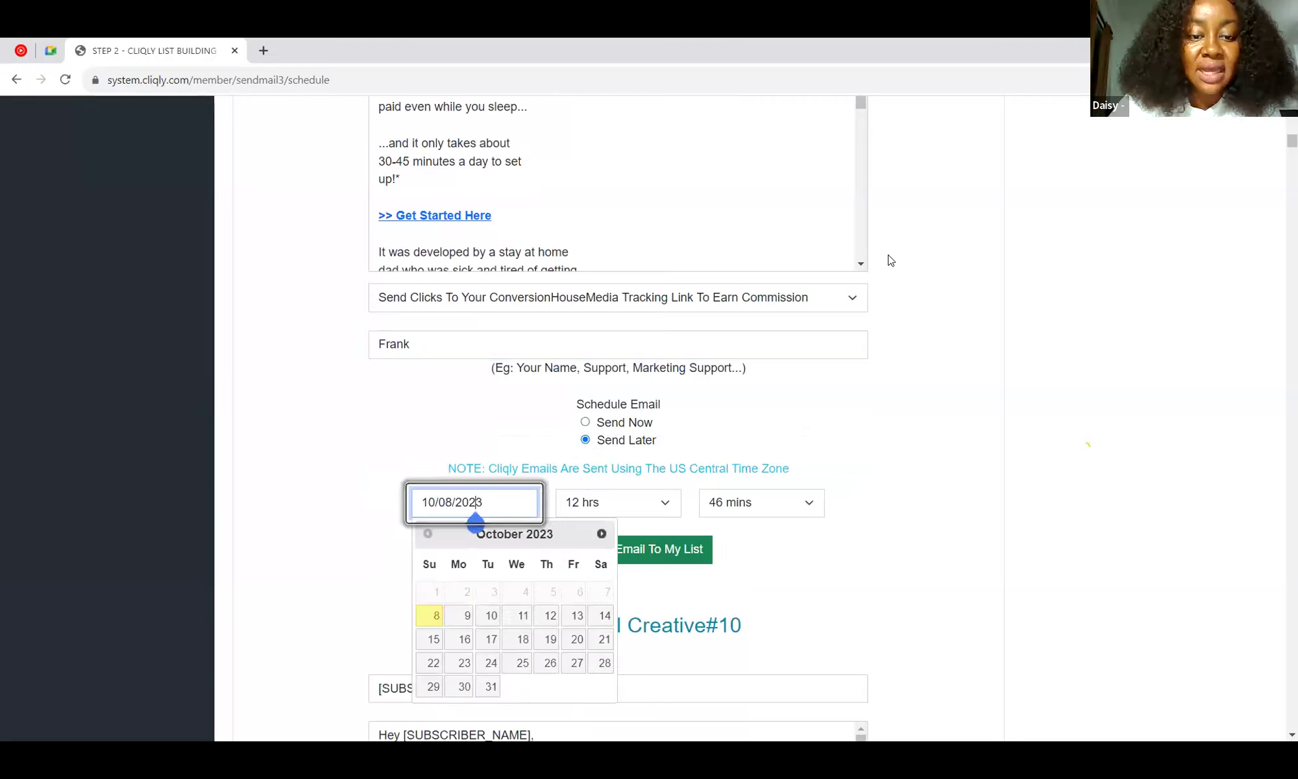
{"action": "left_click", "coordinate": [460, 615]}
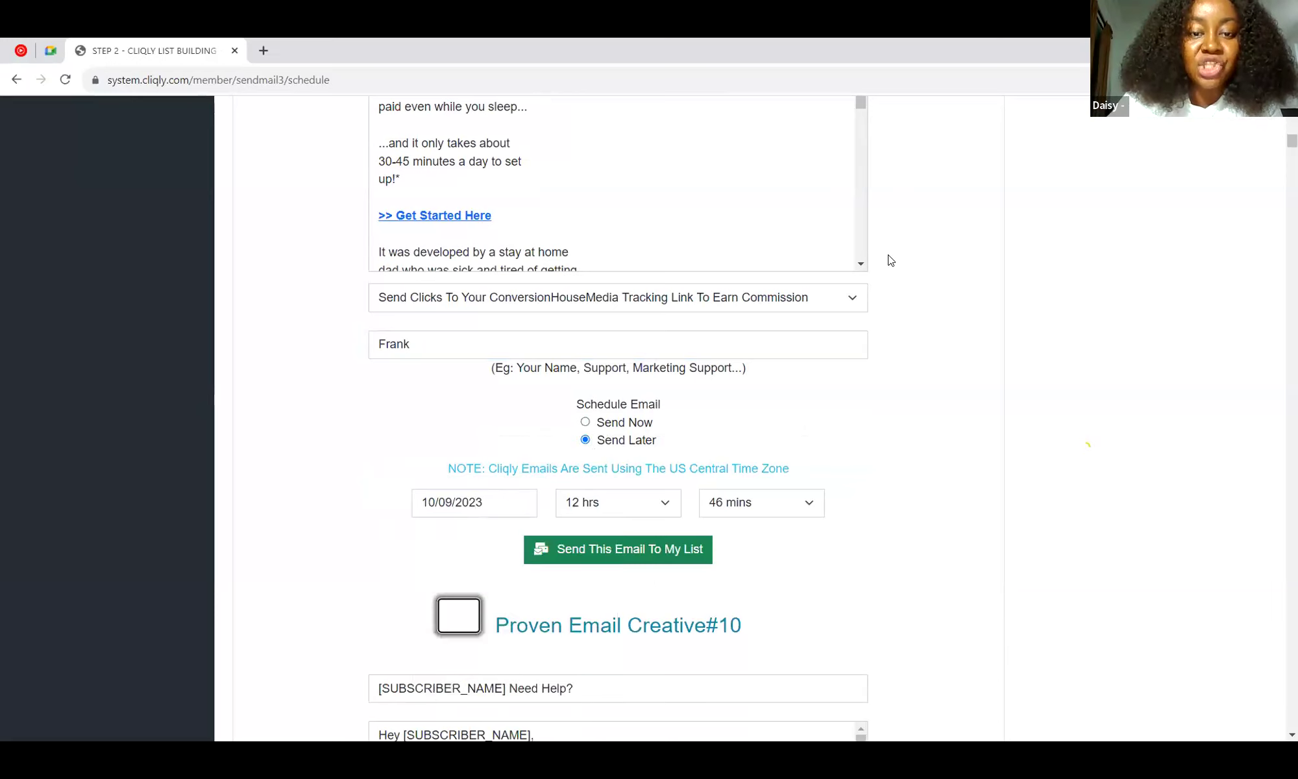
{"action": "key", "text": "alt+Down"}
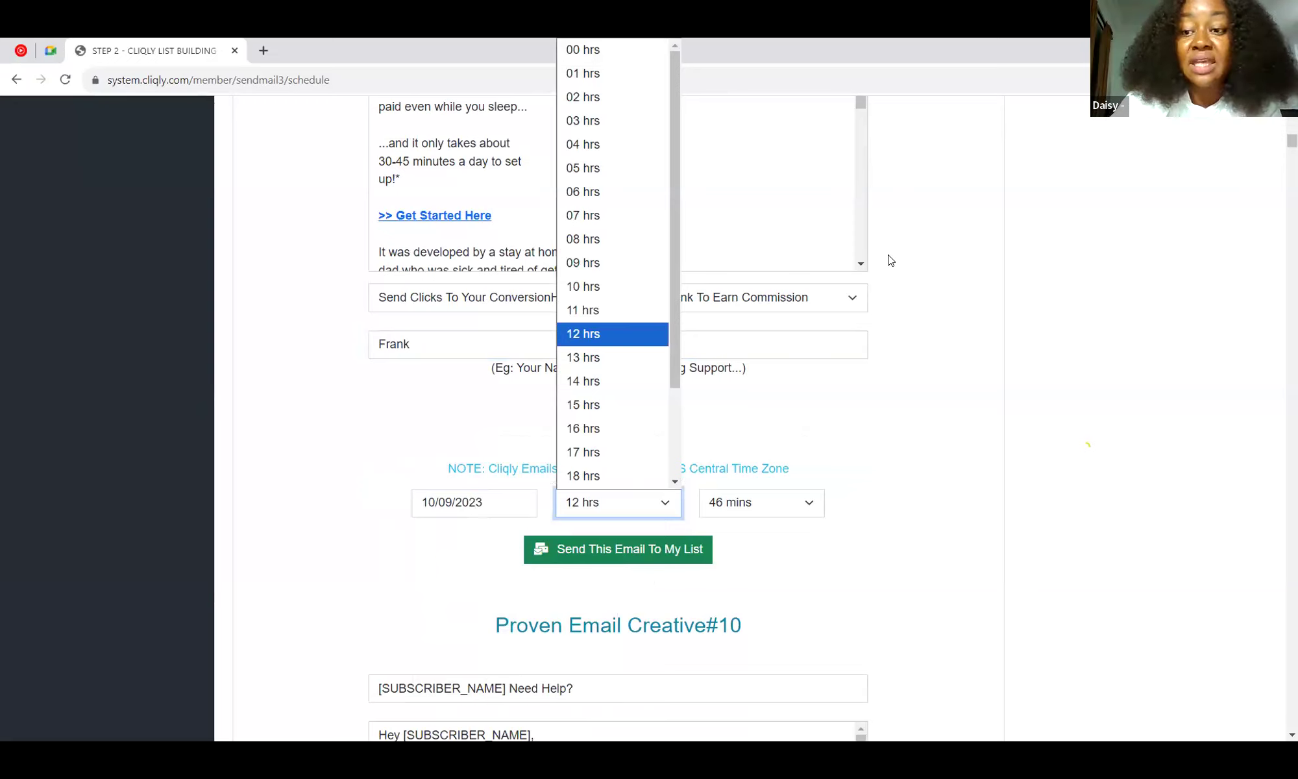
{"action": "key", "text": "Down"}
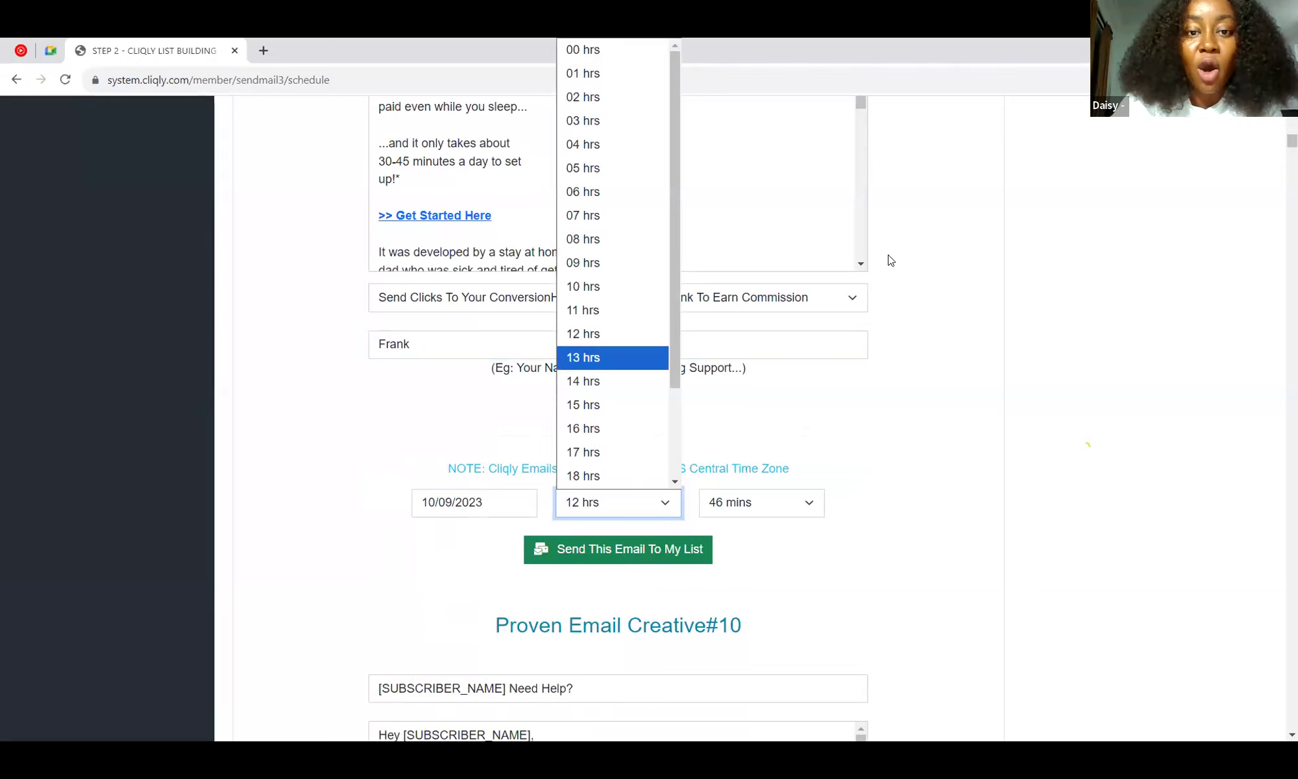